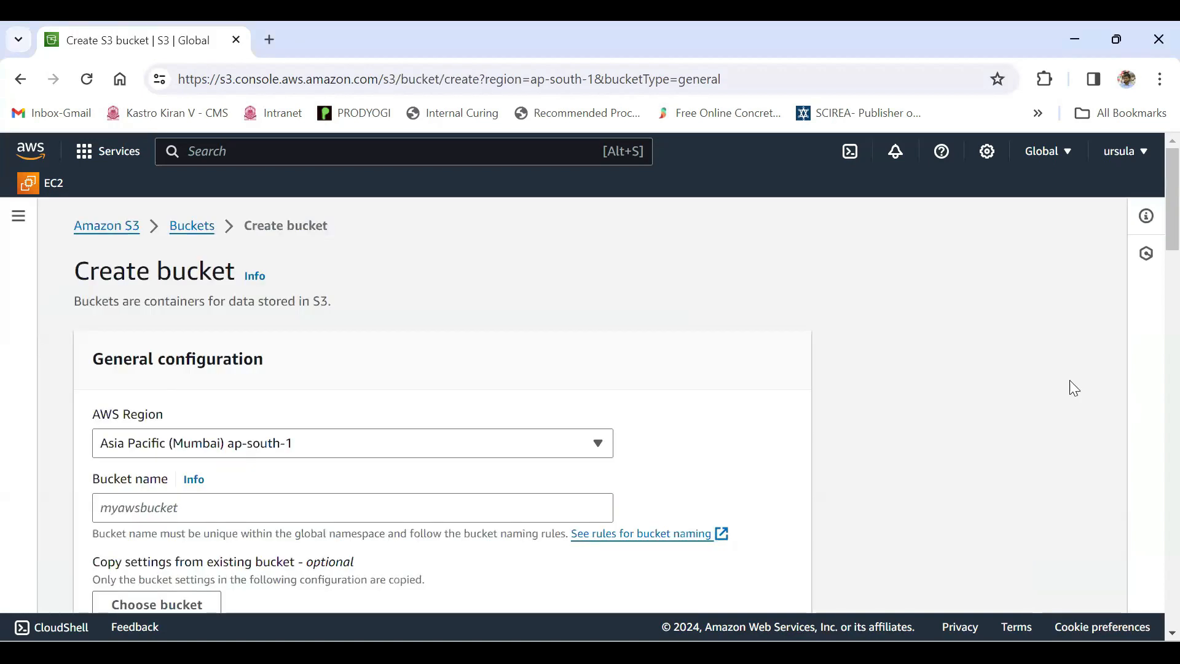
- Name the new S3 bucket lcm-kastro-2024
scroll(1073, 388, "down", 1)
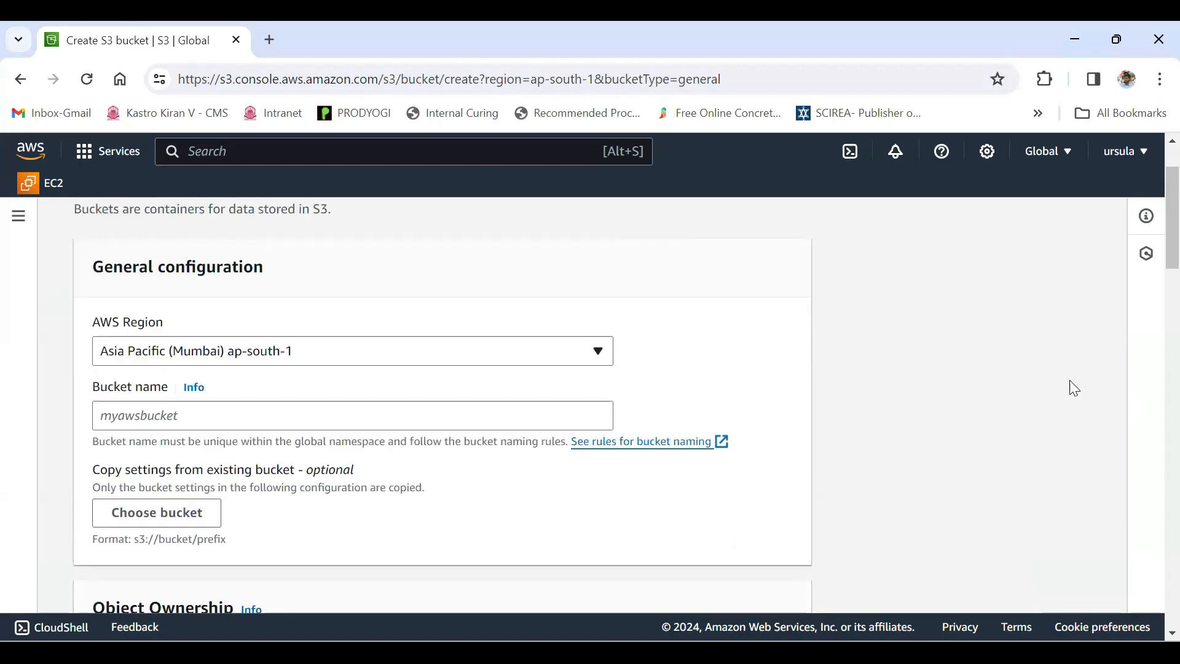
left_click(352, 415)
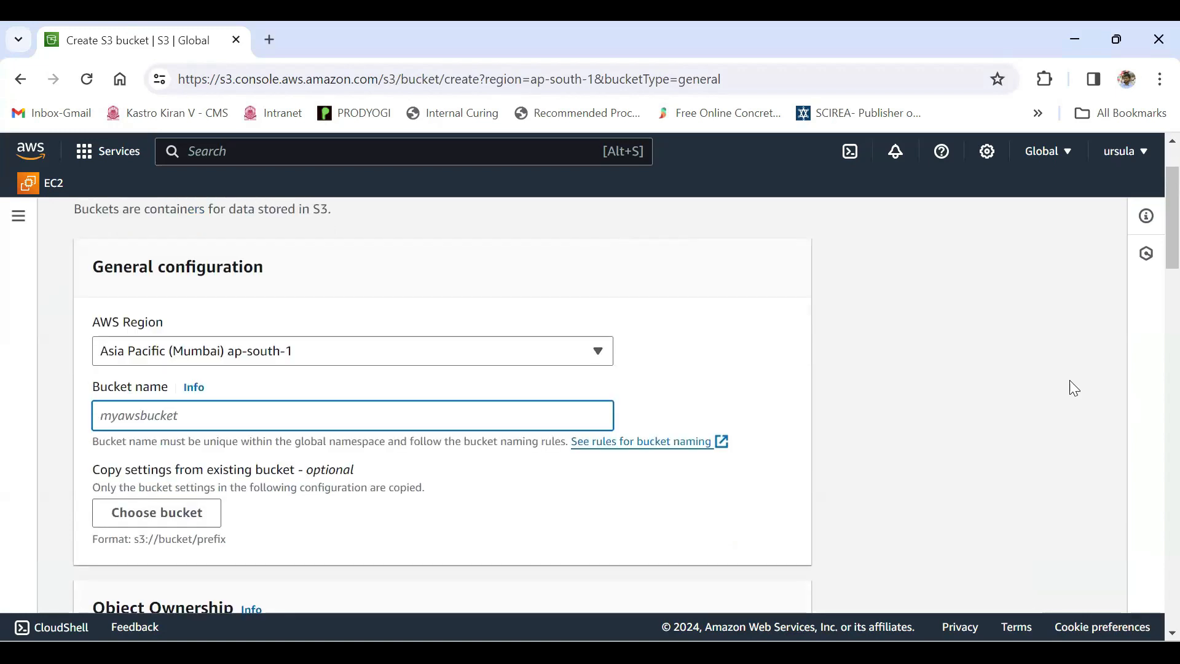
type("lcm")
type("-kastro-")
type("marc")
key("BackSpace")
key("BackSpace")
key("BackSpace")
key("BackSpace")
type("2024")
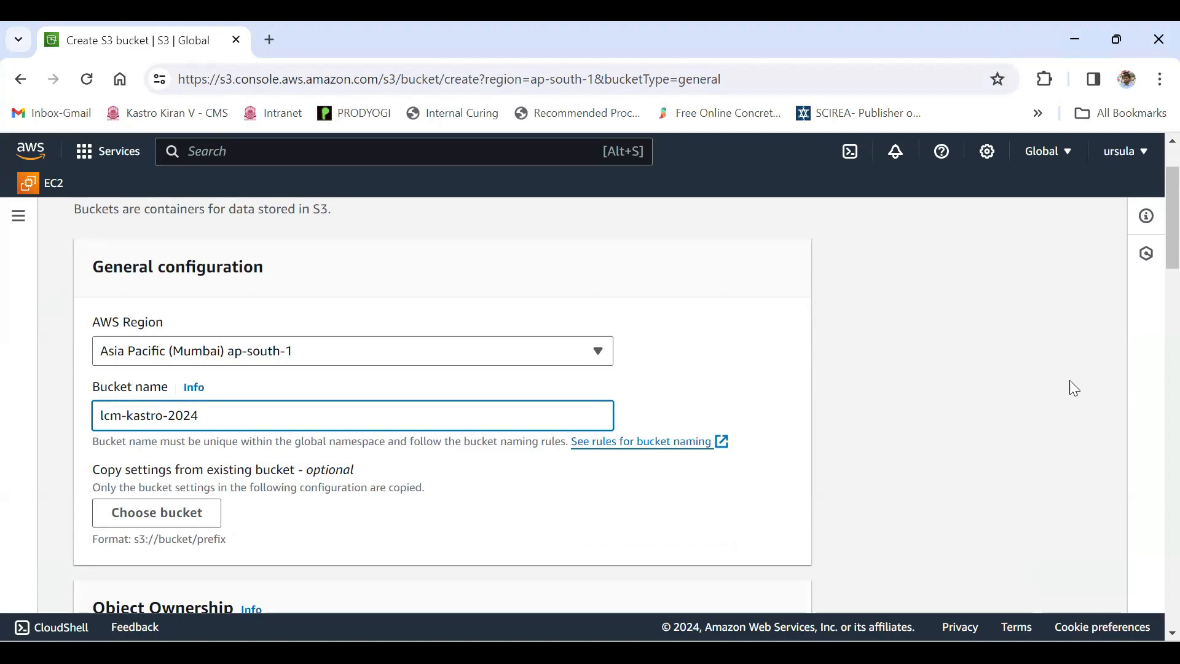
key("ctrl+shift+Left")
key("ctrl+shift+Left")
key("ctrl+shift+Left")
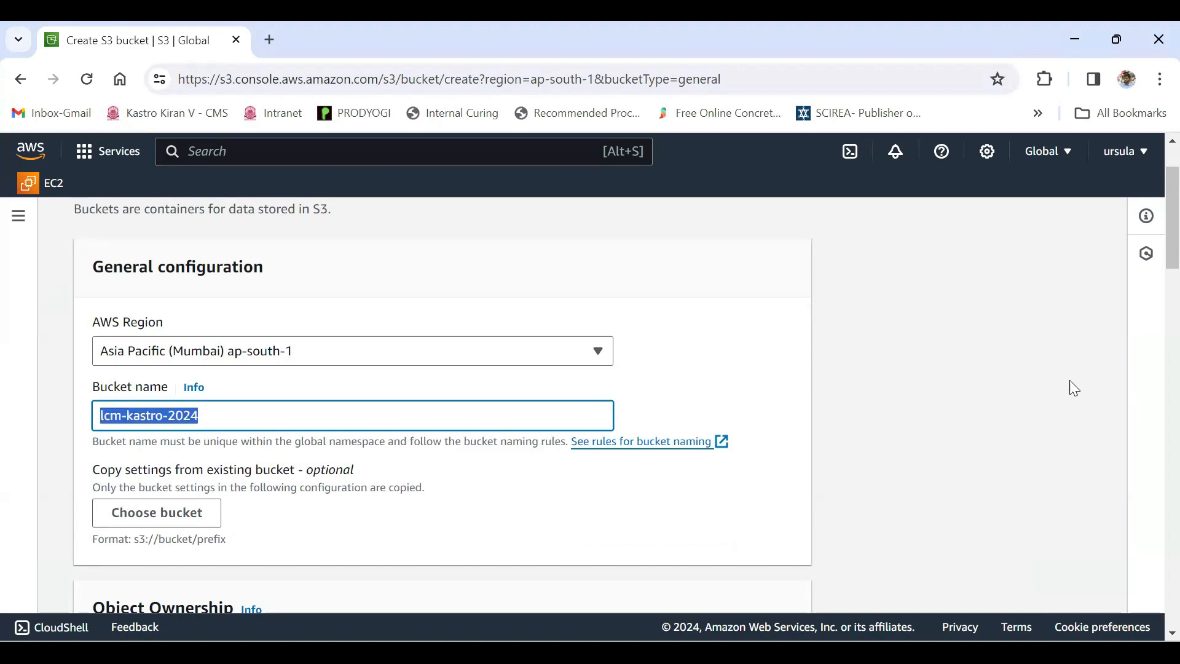
key("Right")
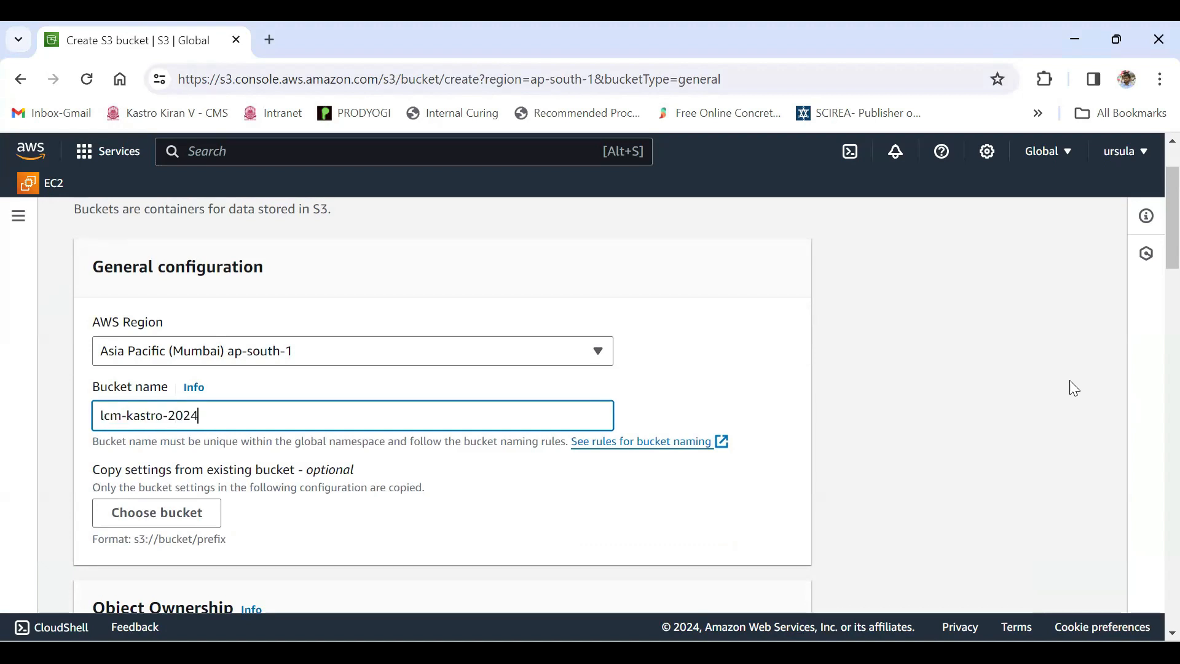
key("ctrl+shift+Left")
key("ctrl+shift+Left")
key("ctrl+shift+Left")
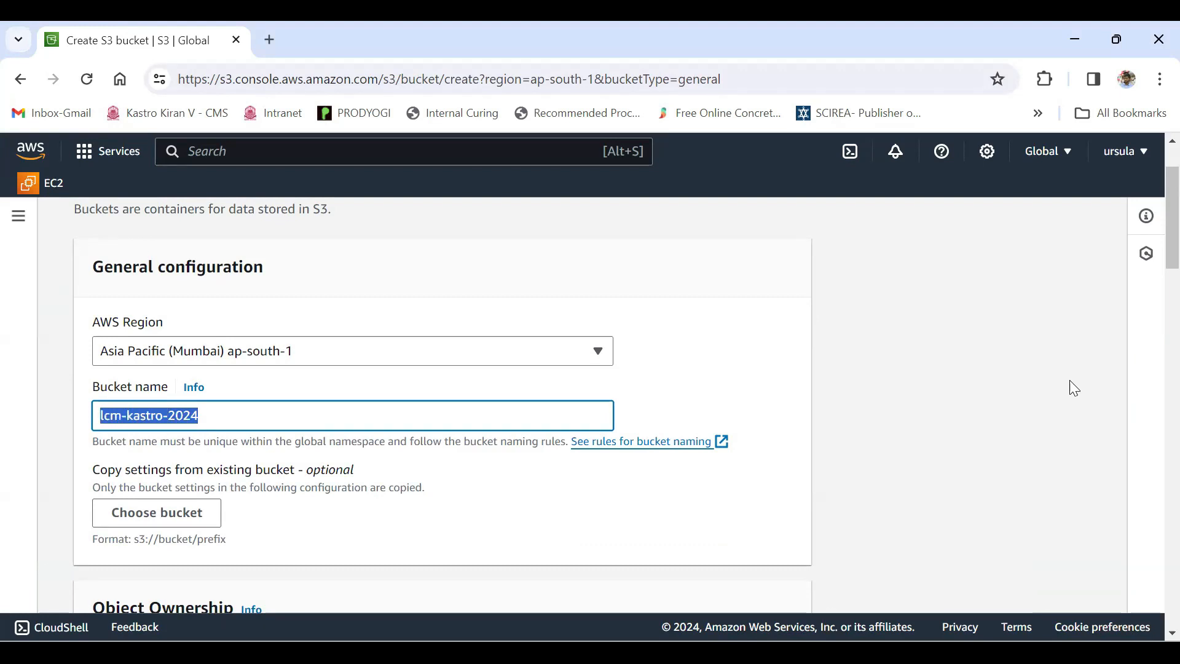
key("Right")
key("ctrl+shift+Left")
key("ctrl+shift+Left")
key("ctrl+shift+Left")
- Review the Object Ownership and Block Public Access settings of the new bucket
scroll(1074, 388, "down", 5)
key("shift+Right")
key("shift+Right")
key("shift+Right")
key("shift+Right")
key("shift+Right")
key("shift+Right")
key("shift+Right")
key("shift+Right")
key("shift+Right")
key("shift+Right")
key("shift+Right")
key("shift+Right")
key("shift+Right")
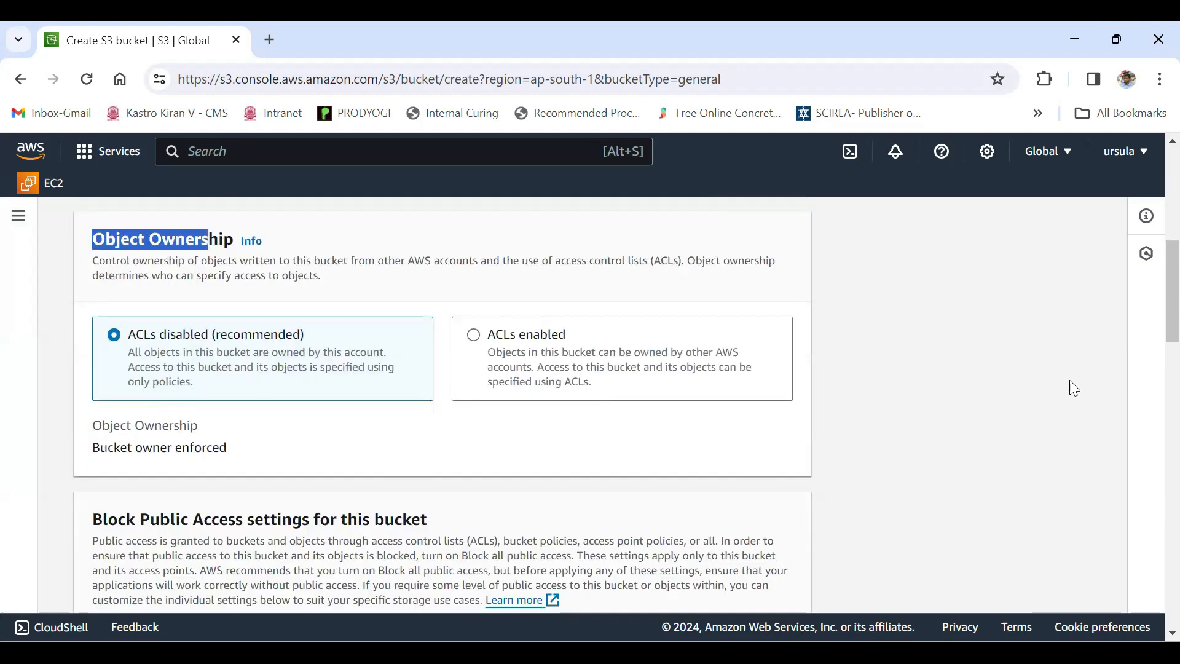
scroll(1074, 387, "down", 3)
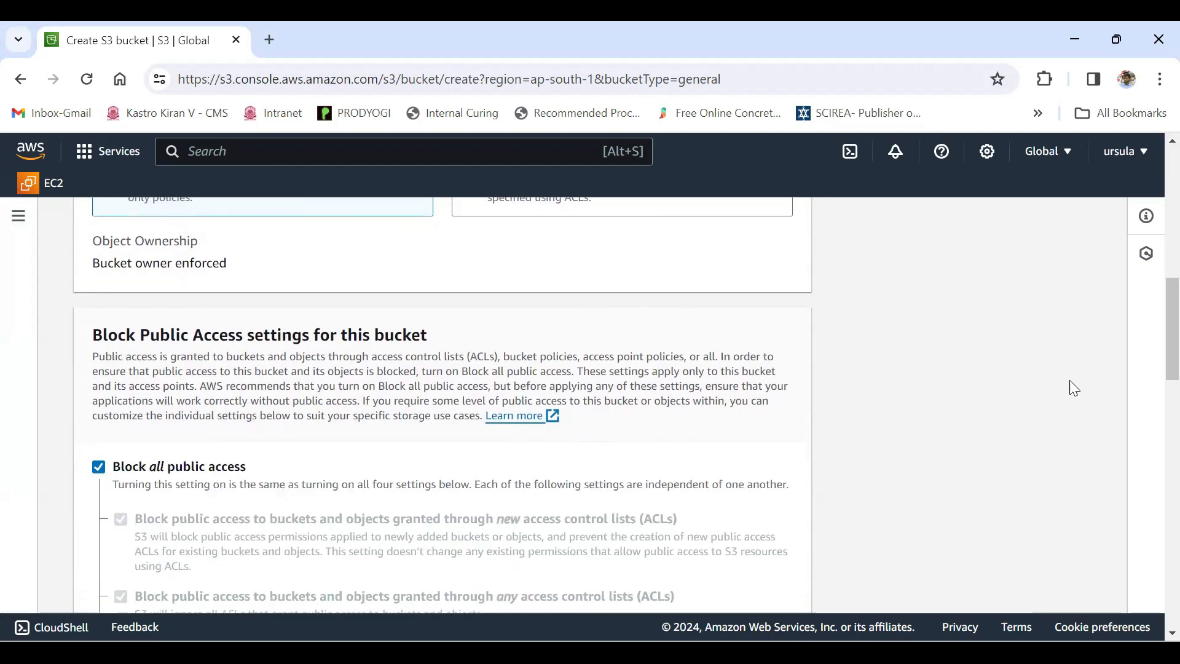
scroll(1074, 388, "down", 5)
scroll(1074, 388, "up", 2)
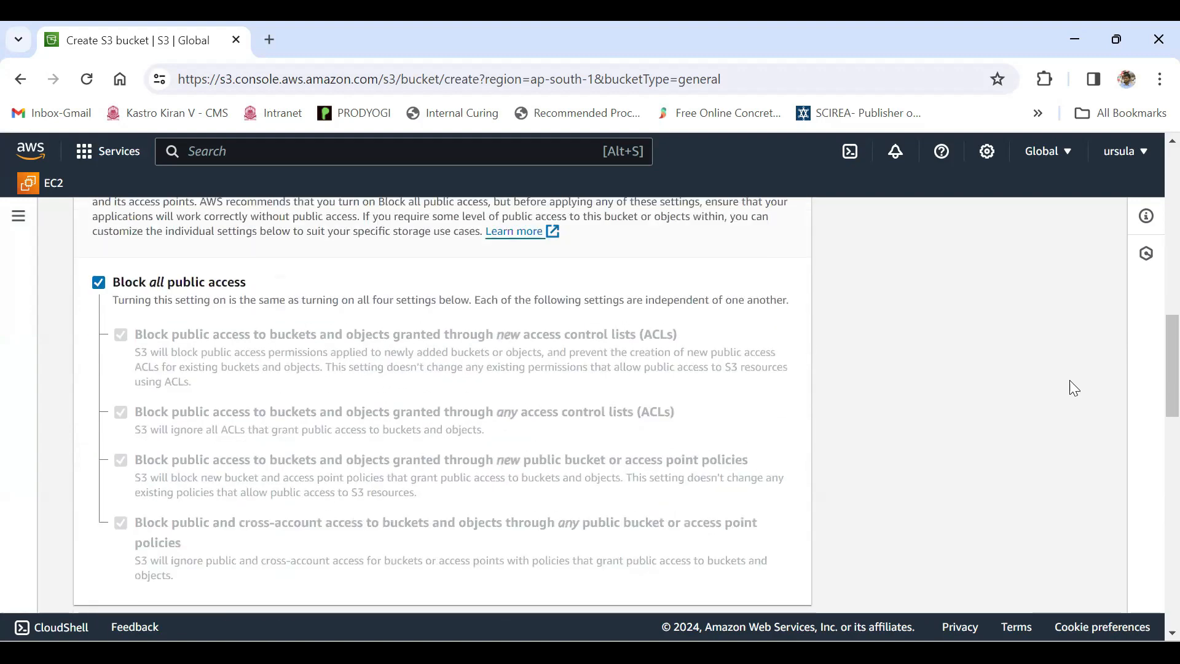
- Create the bucket with the default versioning and encryption settings, and dismiss the notification
scroll(1074, 387, "down", 6)
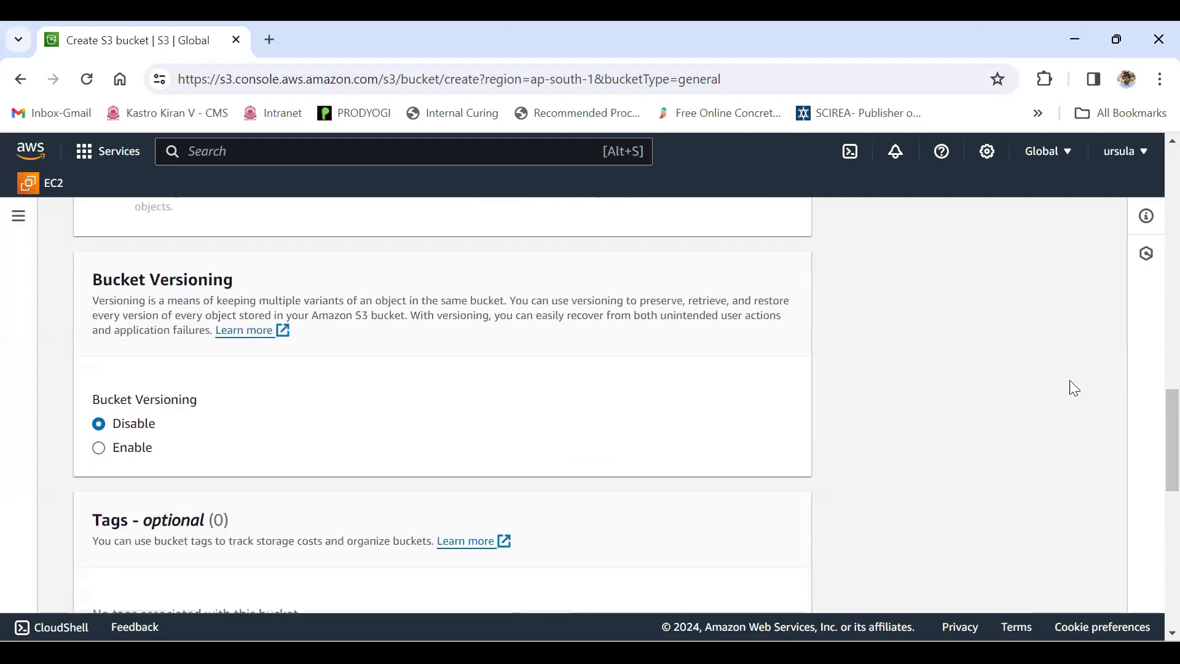
scroll(1074, 387, "down", 8)
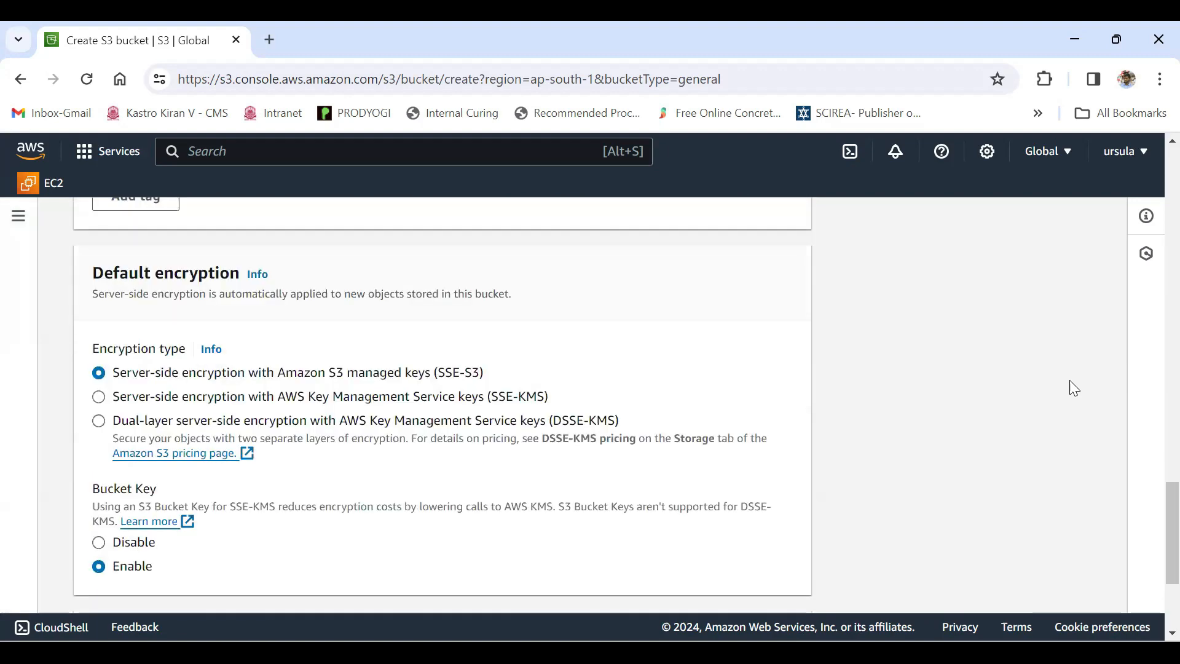
scroll(1074, 388, "down", 4)
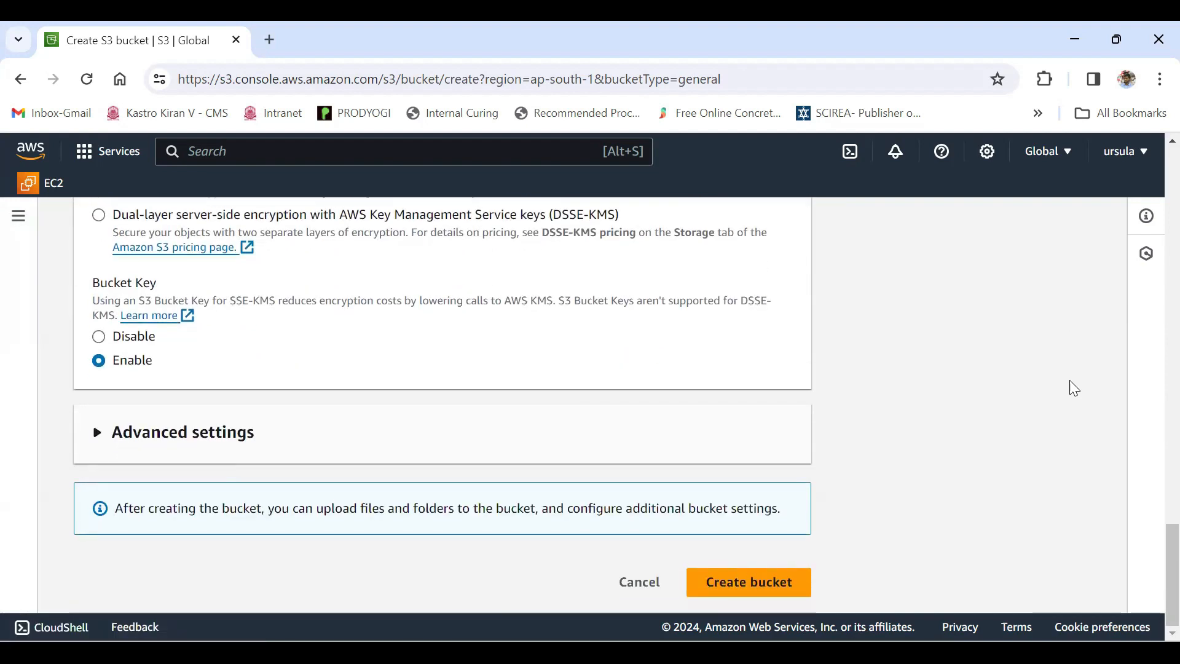
left_click(749, 582)
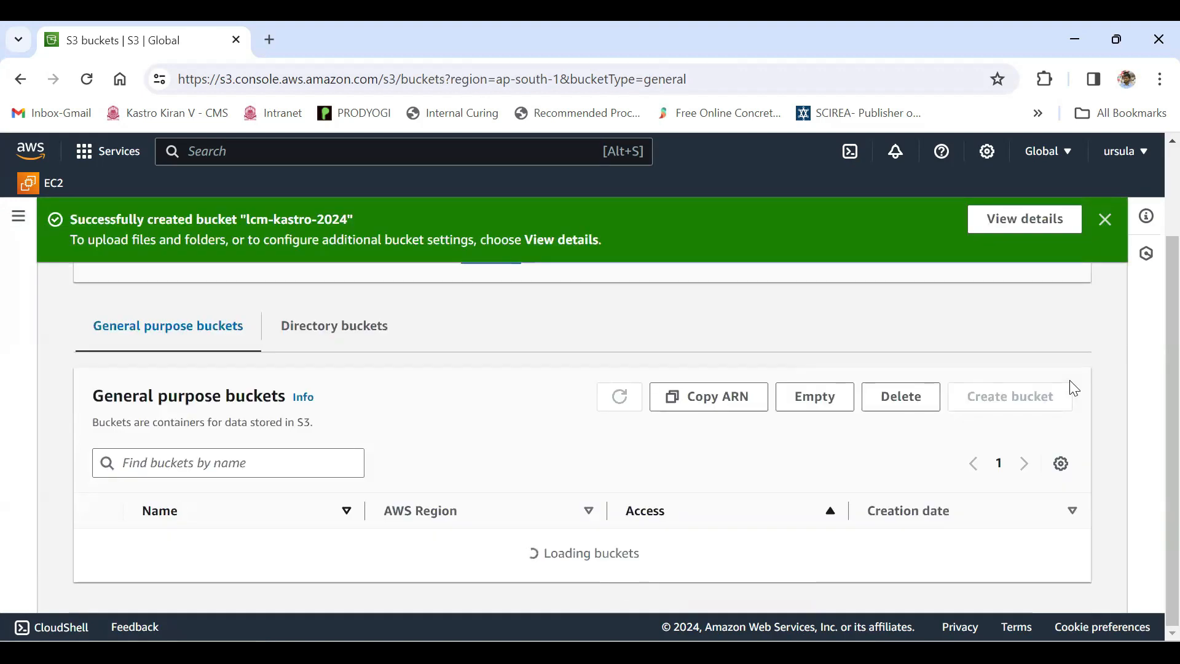
left_click(1103, 220)
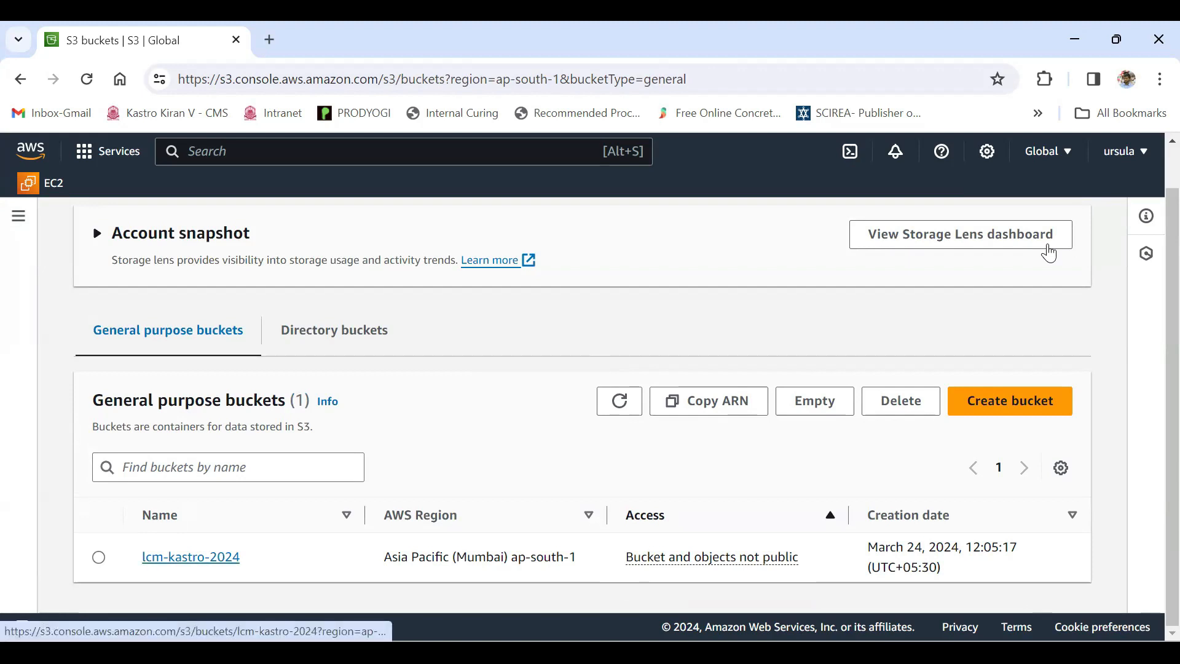
- Open the lcm-kastro-2024 bucket and go to its lifecycle rules
left_click(191, 556)
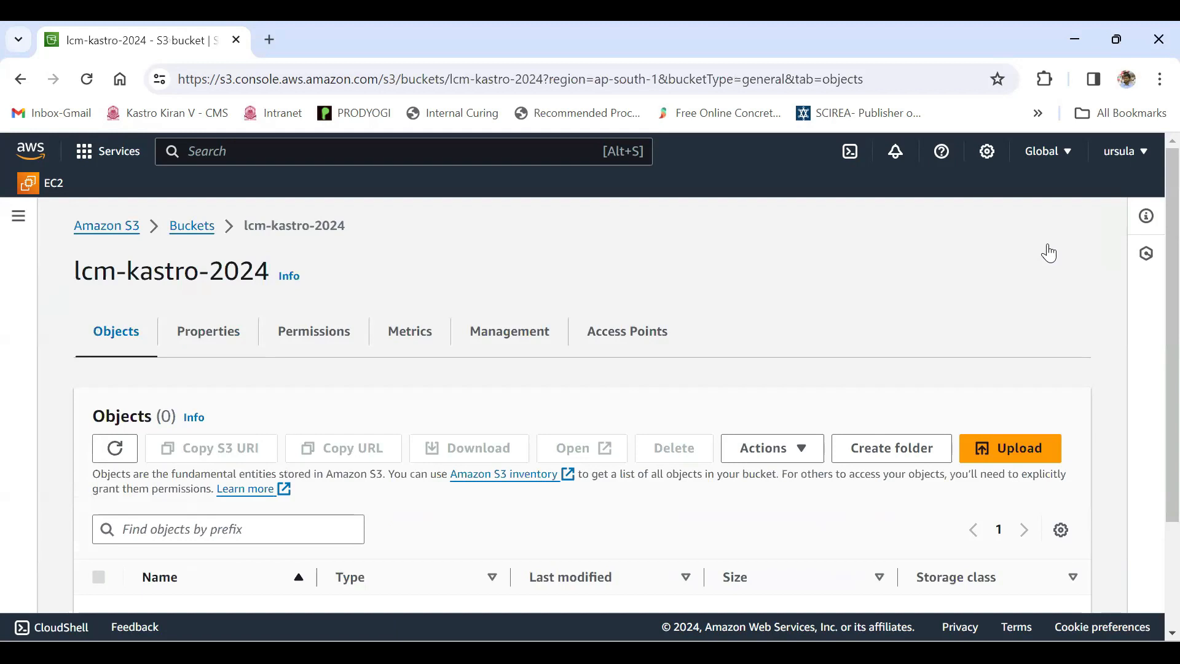
scroll(1049, 253, "down", 2)
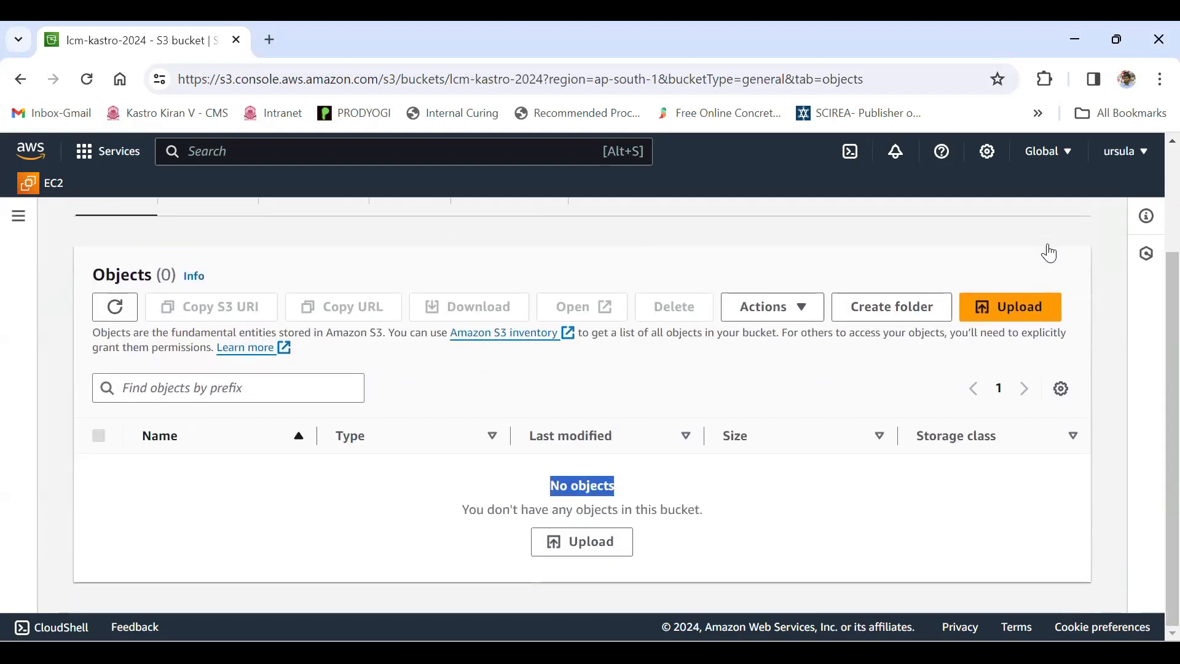
scroll(1049, 253, "up", 1)
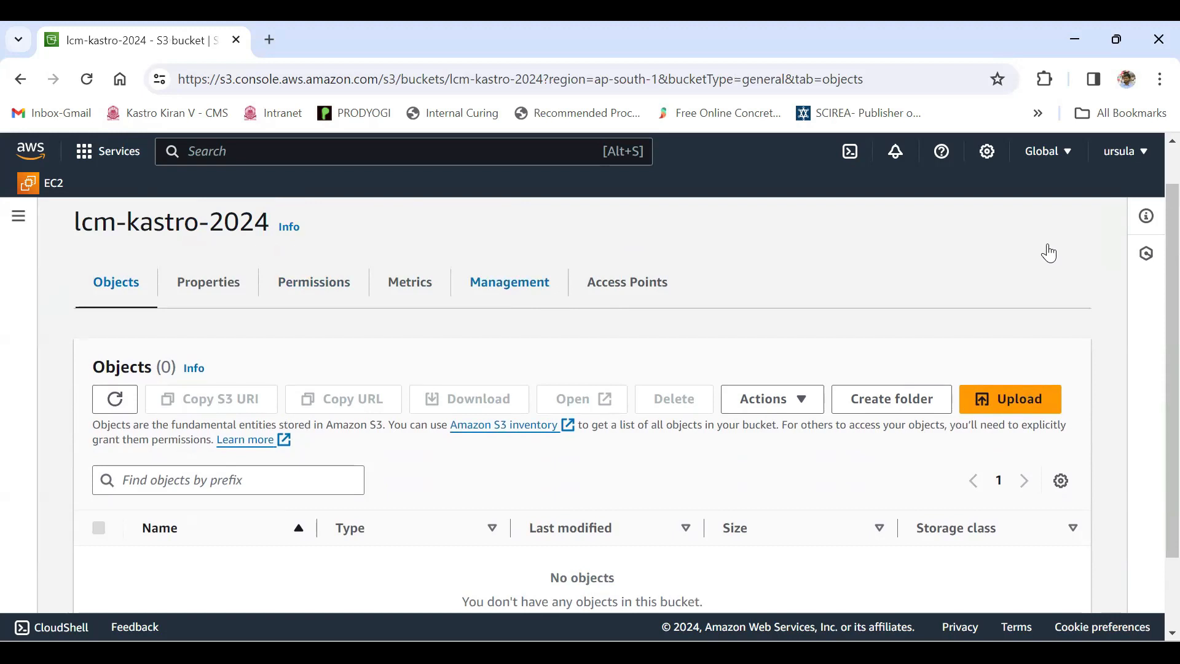
left_click(509, 282)
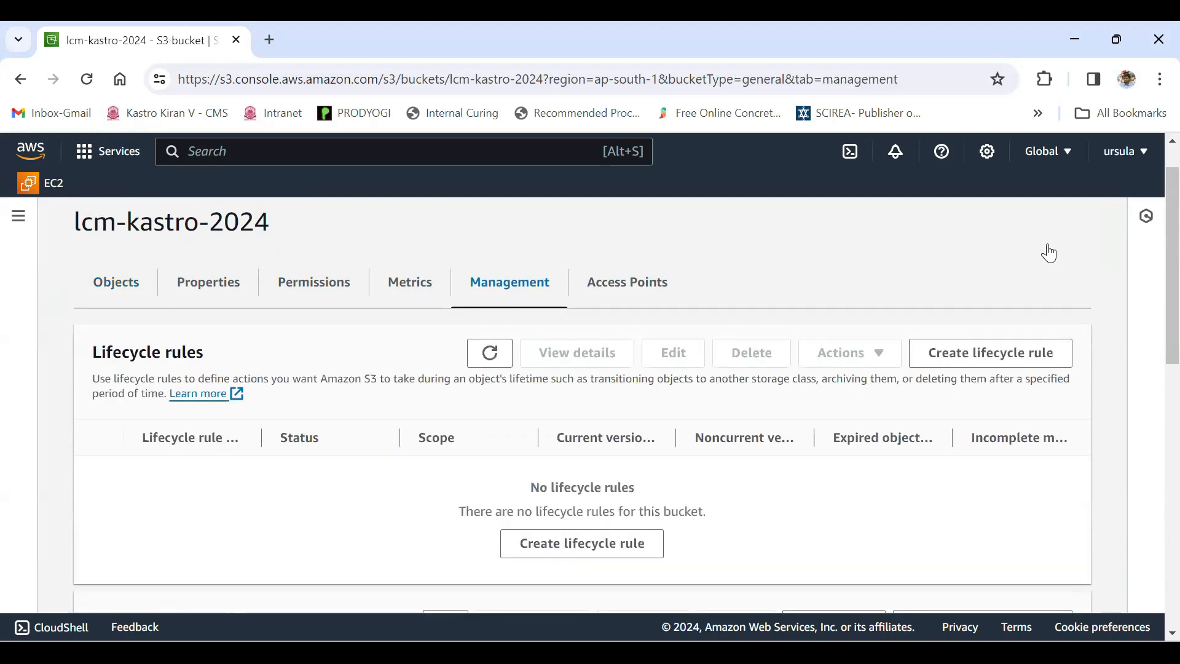
left_click_drag(92, 352, 203, 352)
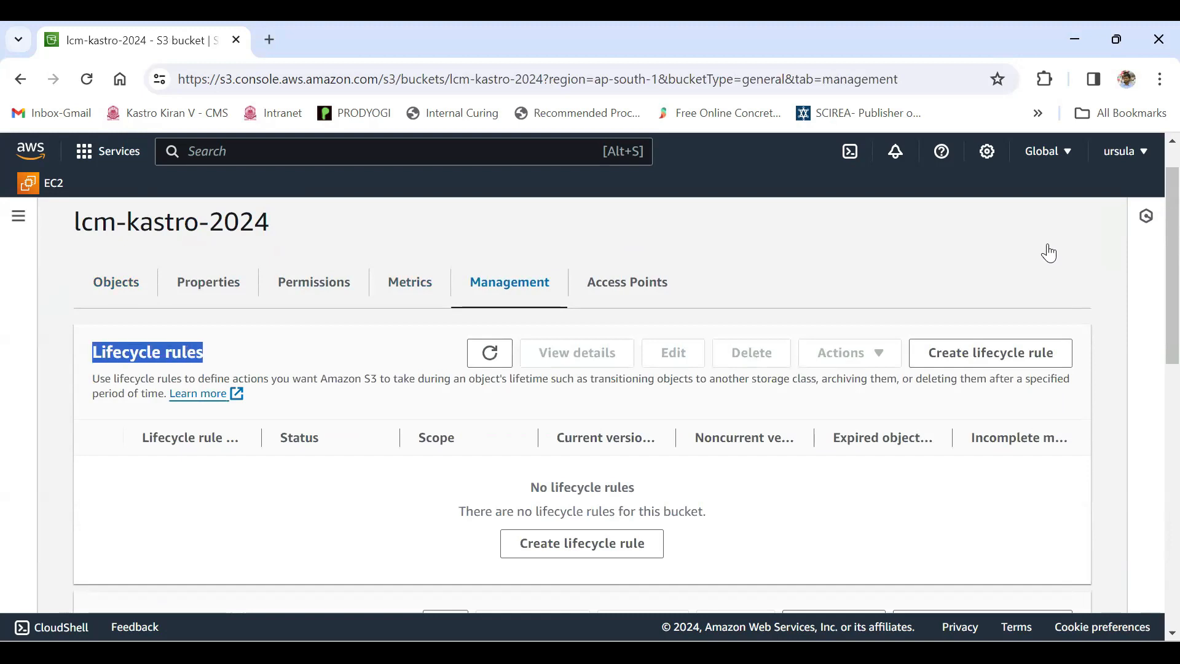
left_click_drag(530, 487, 634, 487)
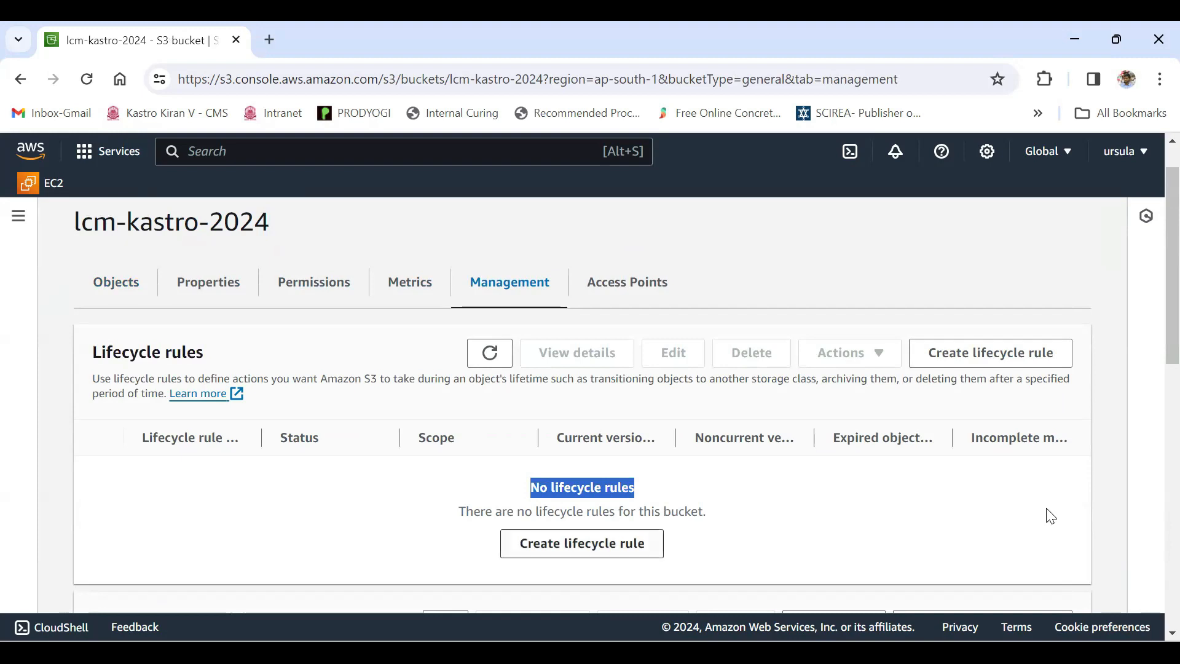
- Start a new lifecycle rule for the bucket and name it standard-onezone_ia
left_click(581, 544)
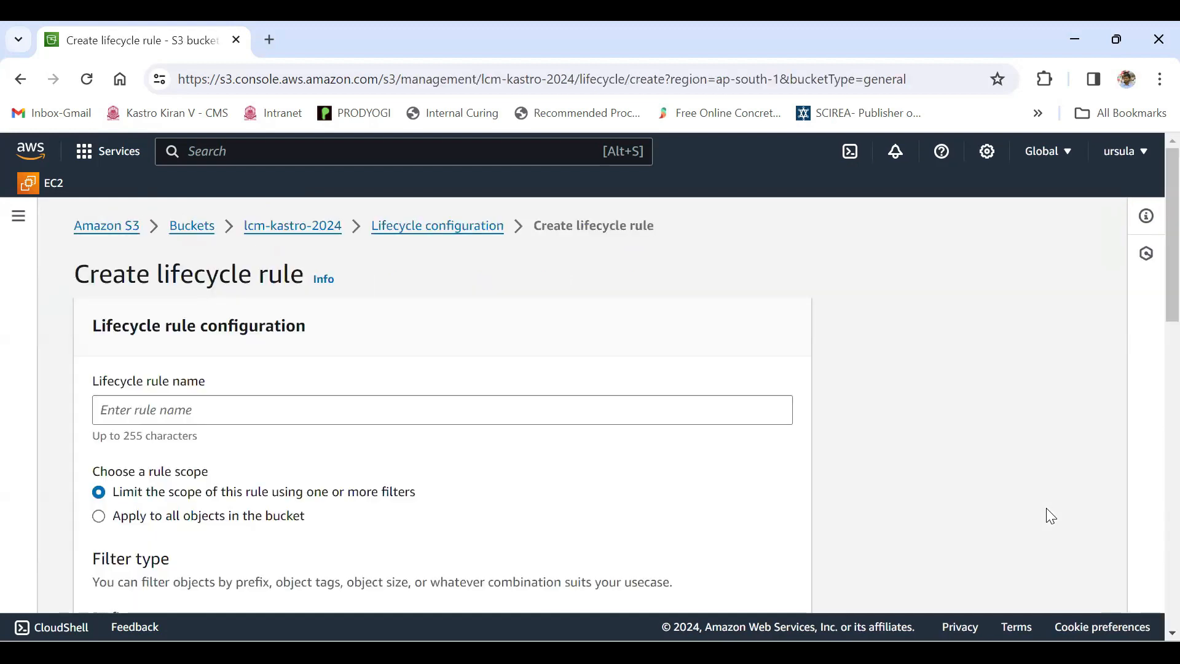
left_click_drag(93, 381, 206, 382)
left_click(221, 410)
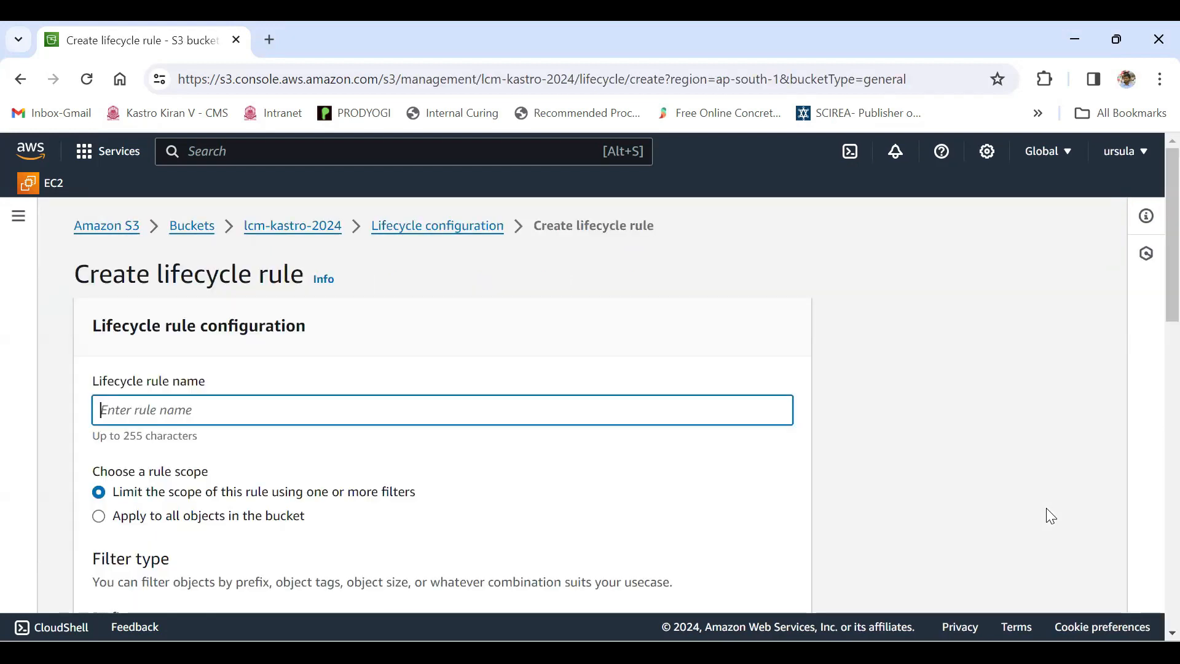
type("standard-onezoneia")
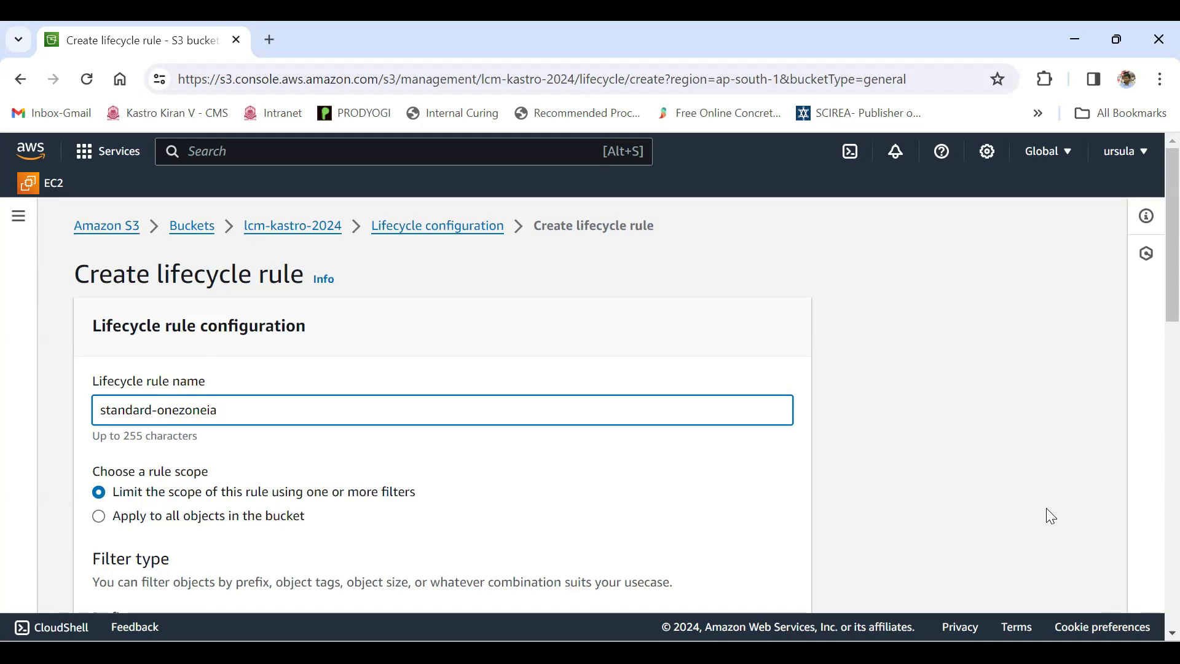
type("_")
- Compare the two rule scope options: applying to all objects in the bucket and limiting the scope with filters
scroll(1050, 515, "down", 3)
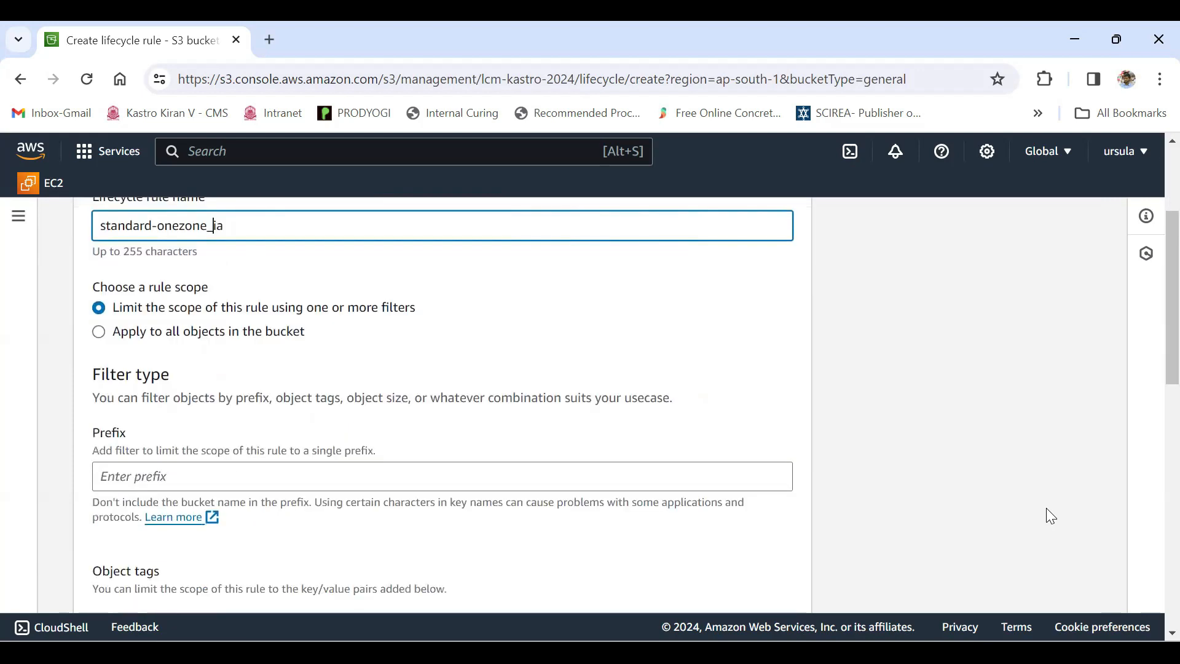
mouse_move(93, 287)
left_mouse_down()
mouse_move(211, 299)
mouse_move(211, 290)
left_mouse_up()
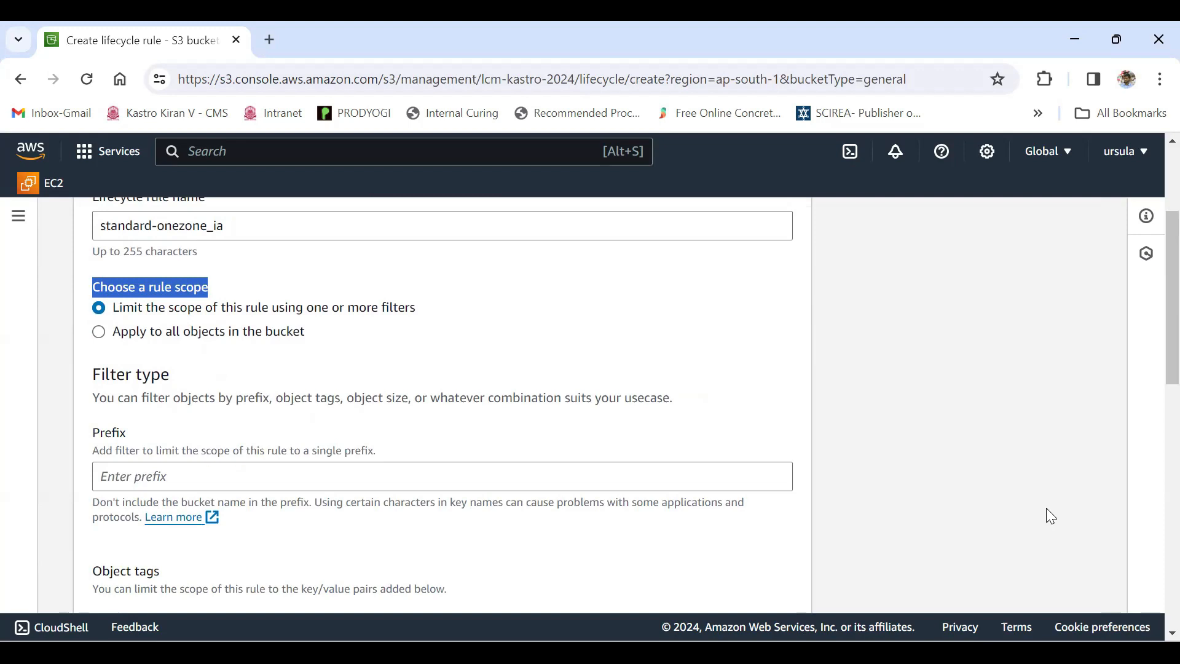
left_click_drag(112, 332, 304, 332)
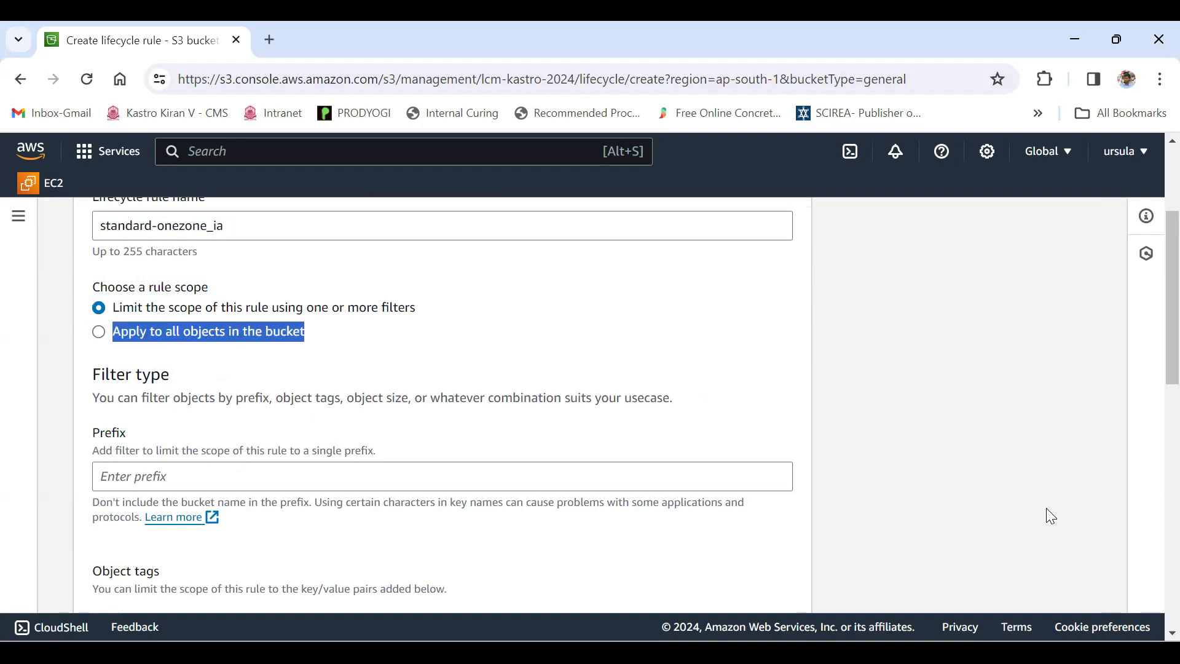
left_click(99, 332)
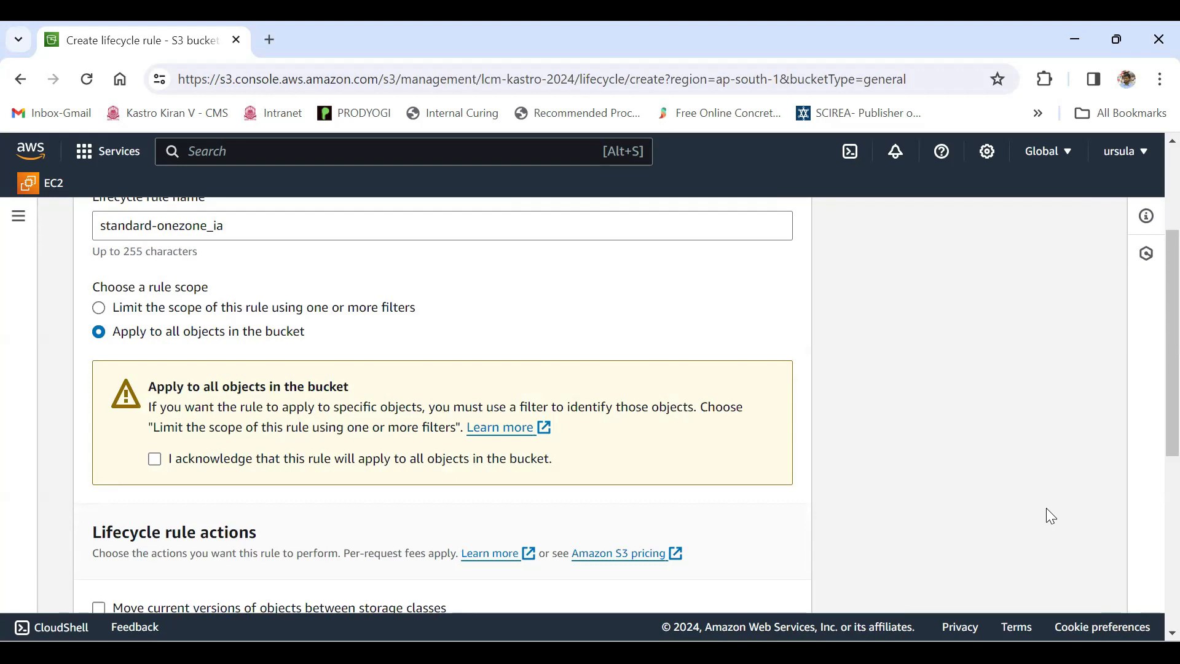
key("Up")
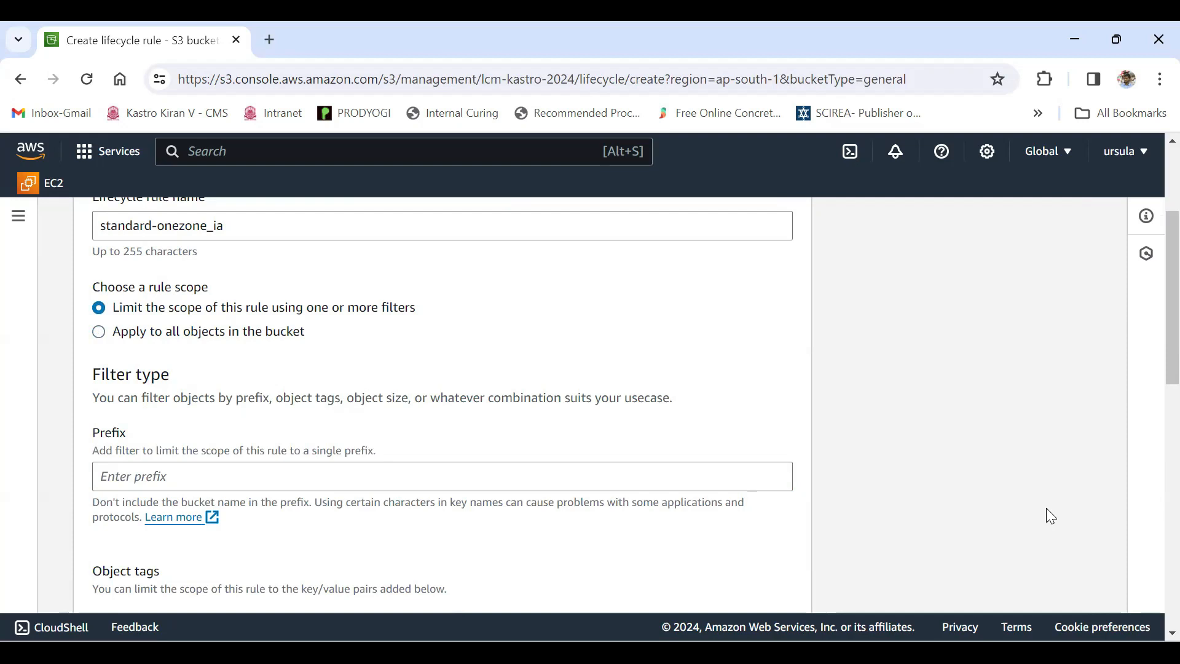
left_click_drag(113, 307, 415, 307)
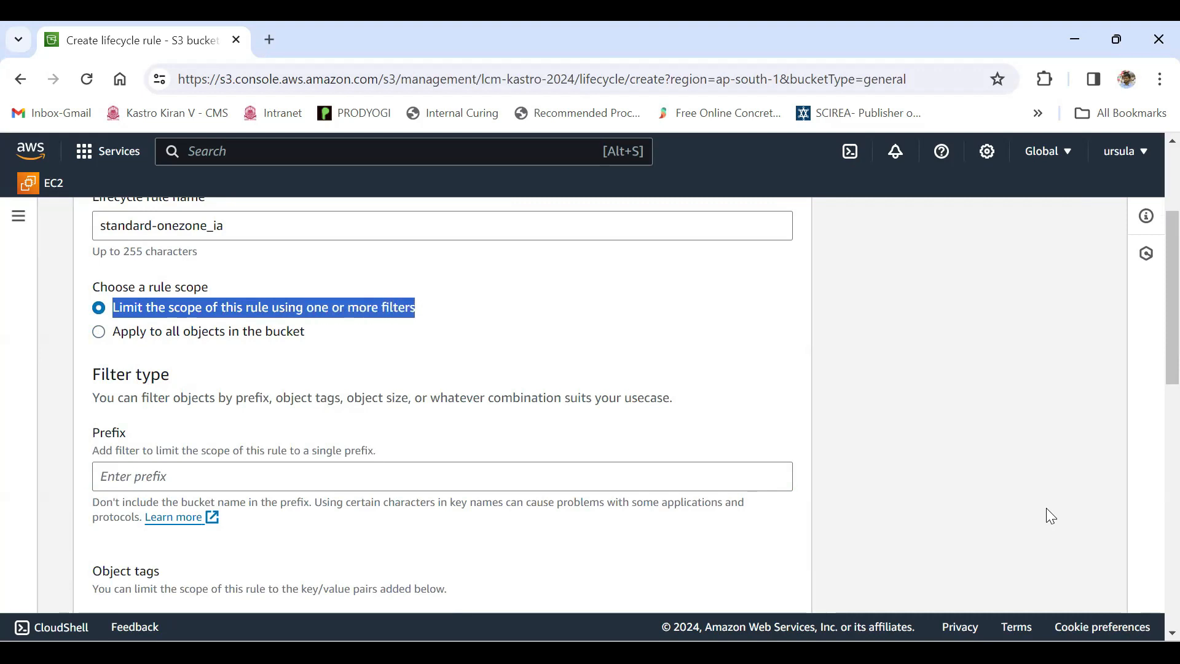
left_click_drag(92, 398, 669, 398)
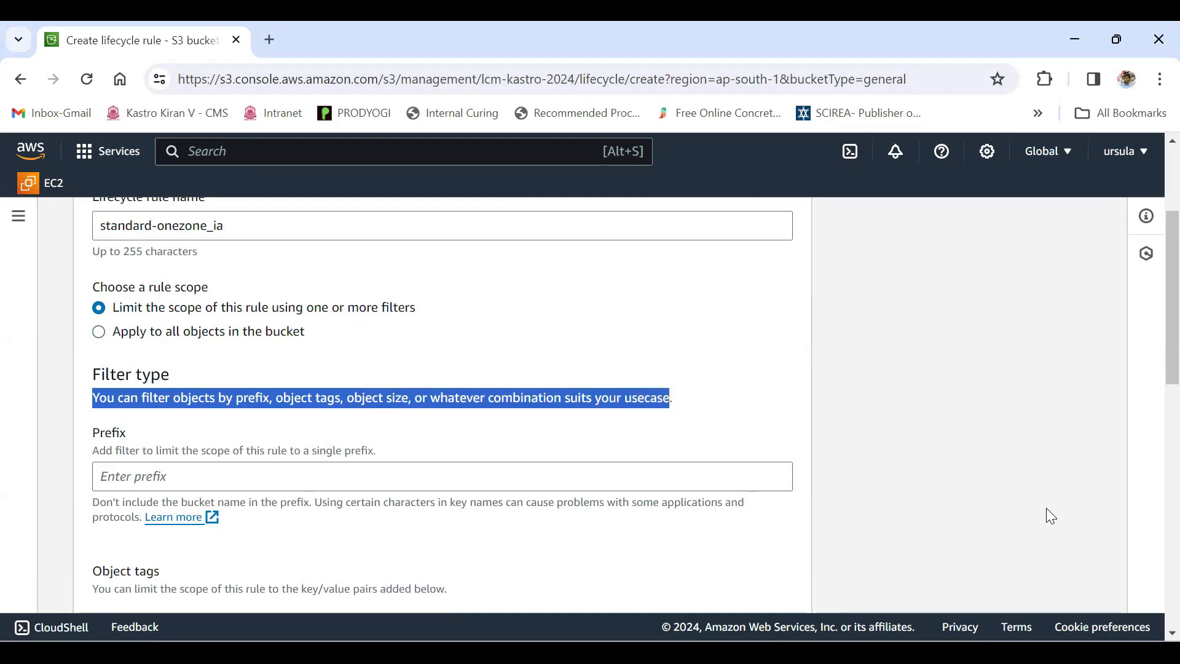
left_click(442, 476)
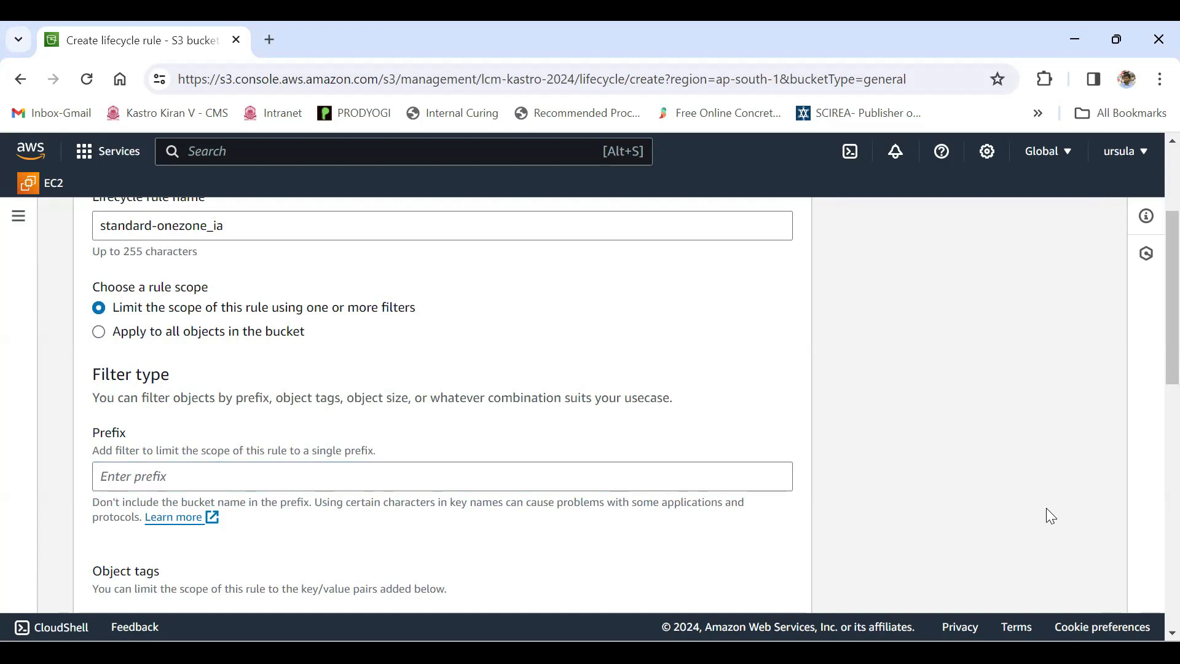
- Set the rule scope to apply to all objects in the bucket and acknowledge this scope
key("shift+Tab")
key("Down")
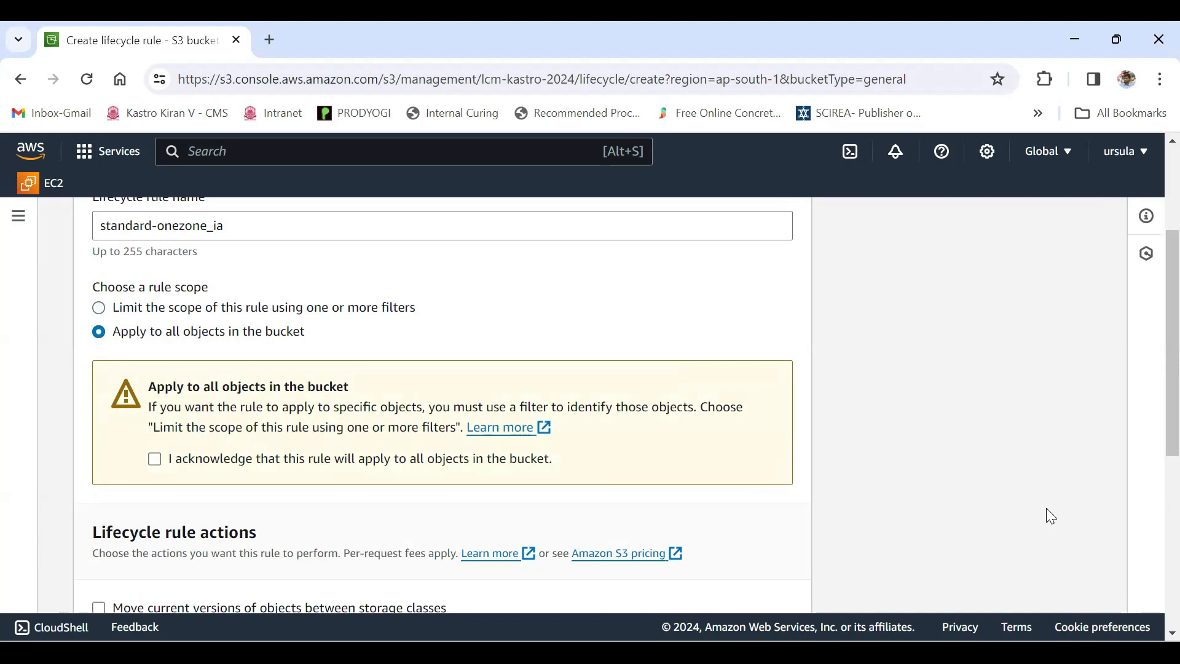
left_click_drag(304, 332, 112, 331)
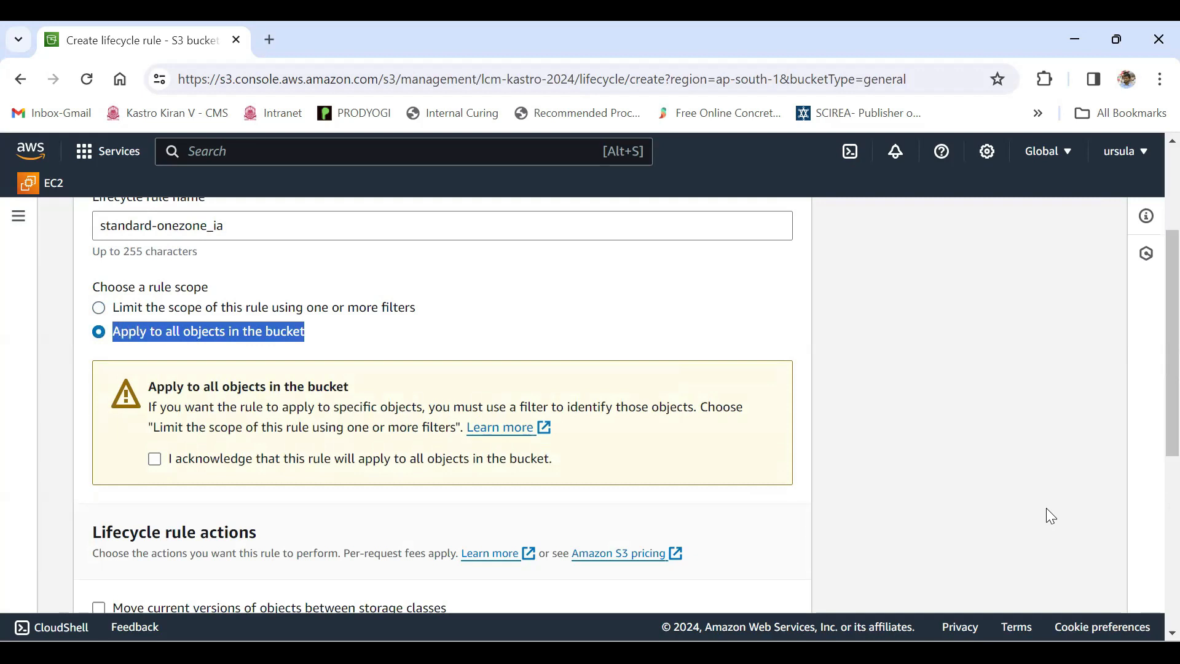
left_click(1045, 507)
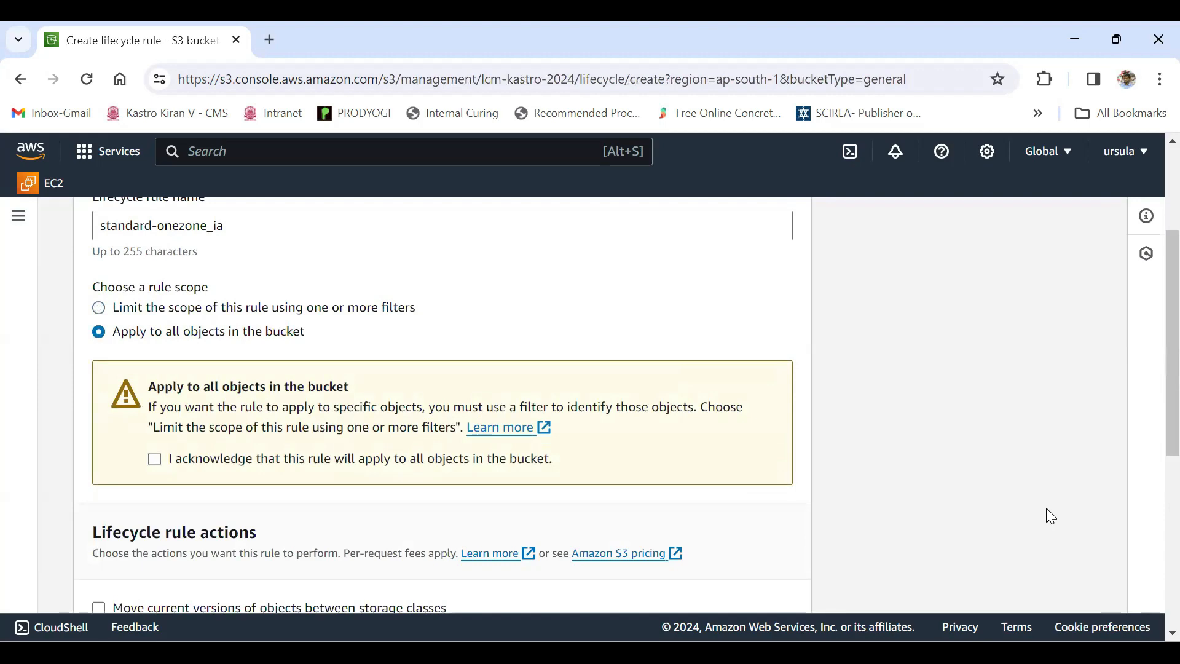
key("space")
scroll(1046, 507, "down", 1)
scroll(1045, 508, "down", 4)
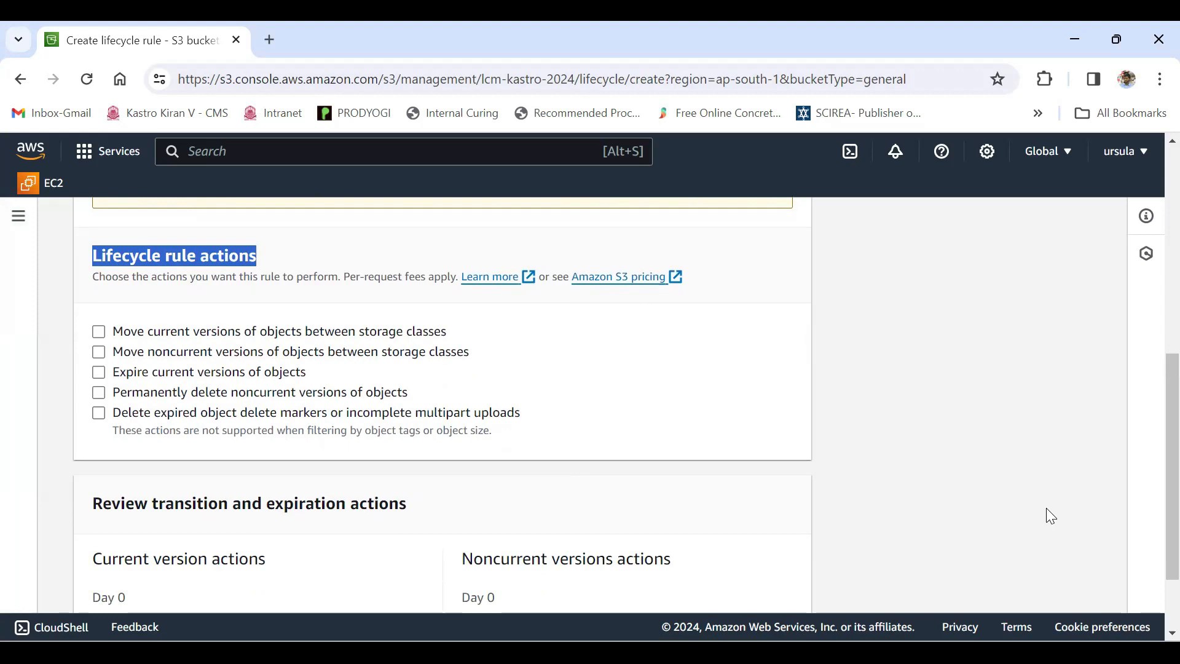
- Compare the lifecycle rule actions for moving current and noncurrent versions of objects between storage classes, enabling each to view its transition settings
scroll(1051, 516, "down", 3)
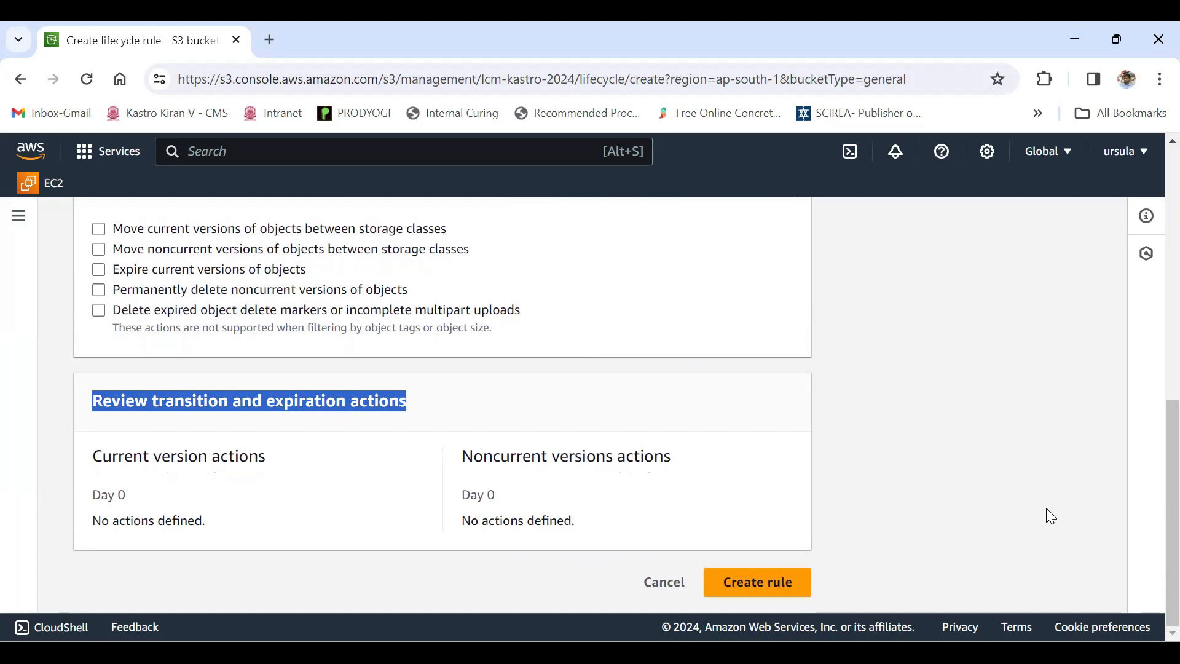
scroll(1045, 508, "up", 3)
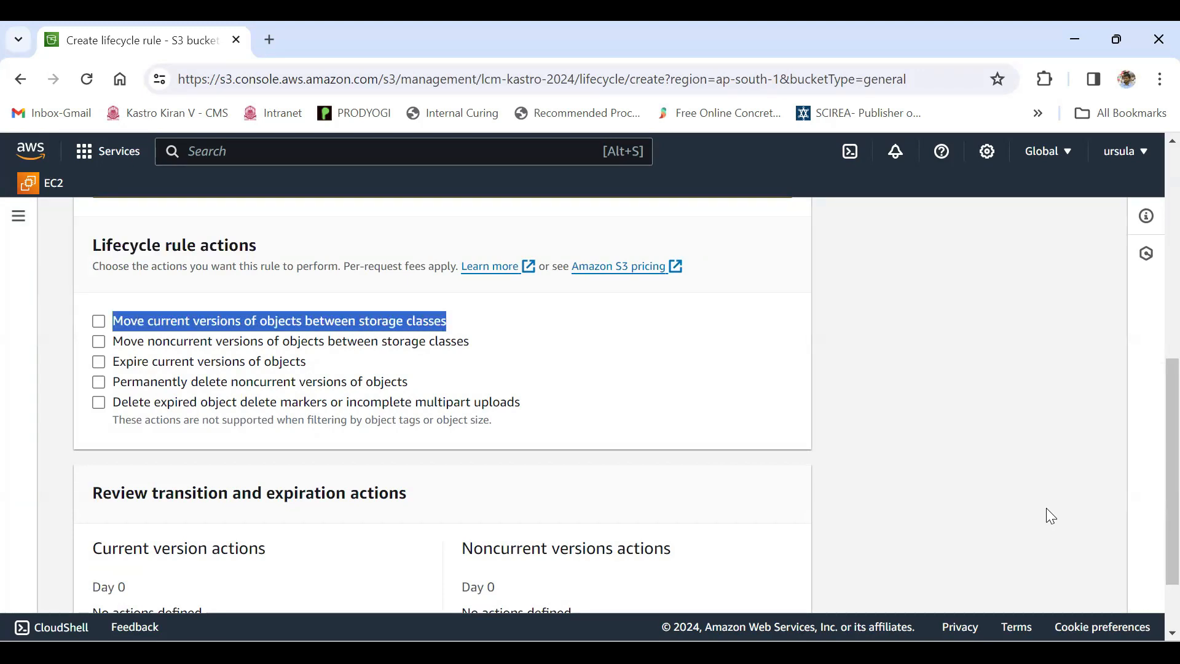
key("space")
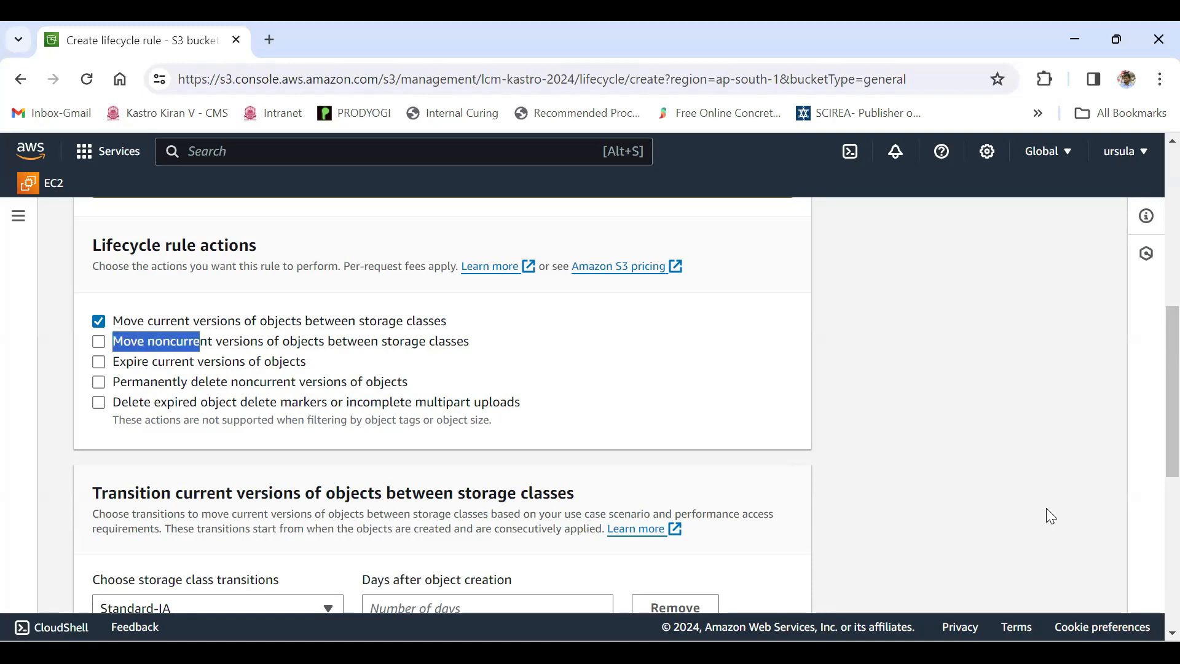
key("space")
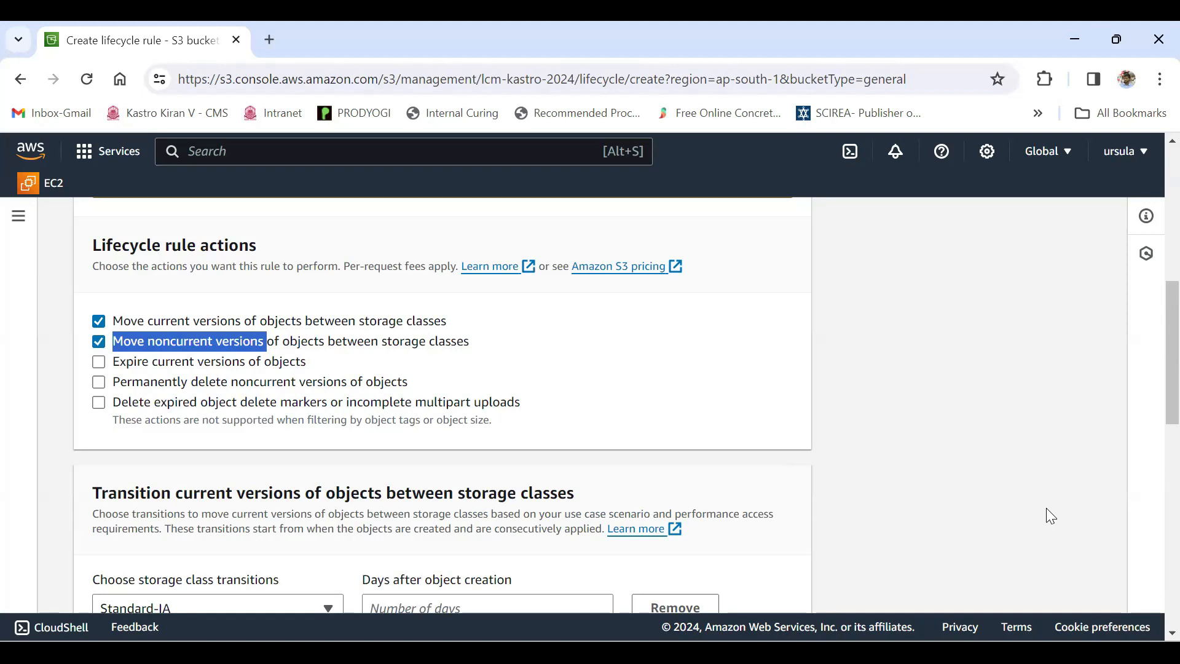
key("shift+Tab")
key("space")
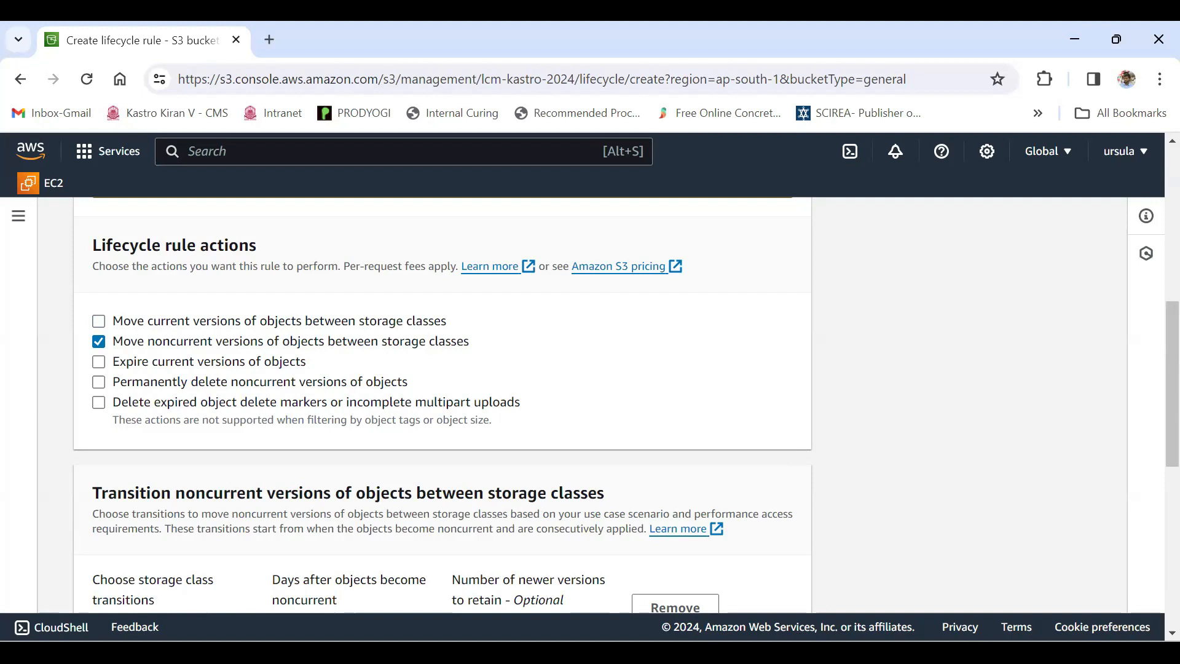
left_click_drag(93, 514, 159, 528)
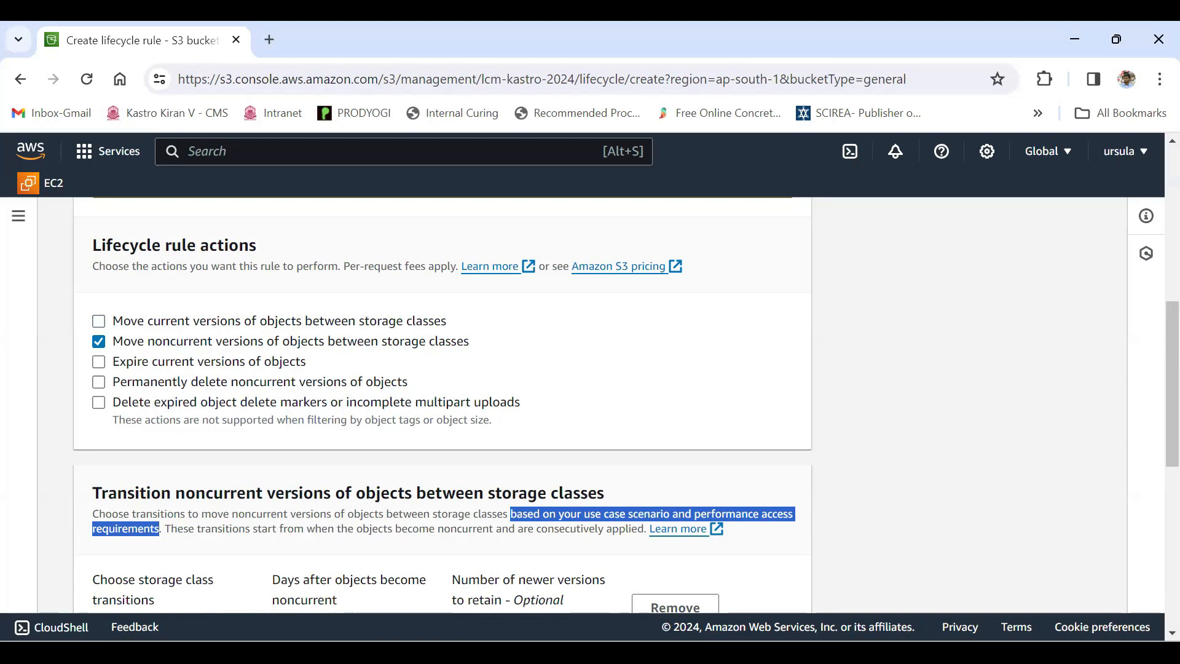
- Switch the rule action to expiring current versions of objects and examine its expiration settings
left_click(98, 362)
left_click(99, 341)
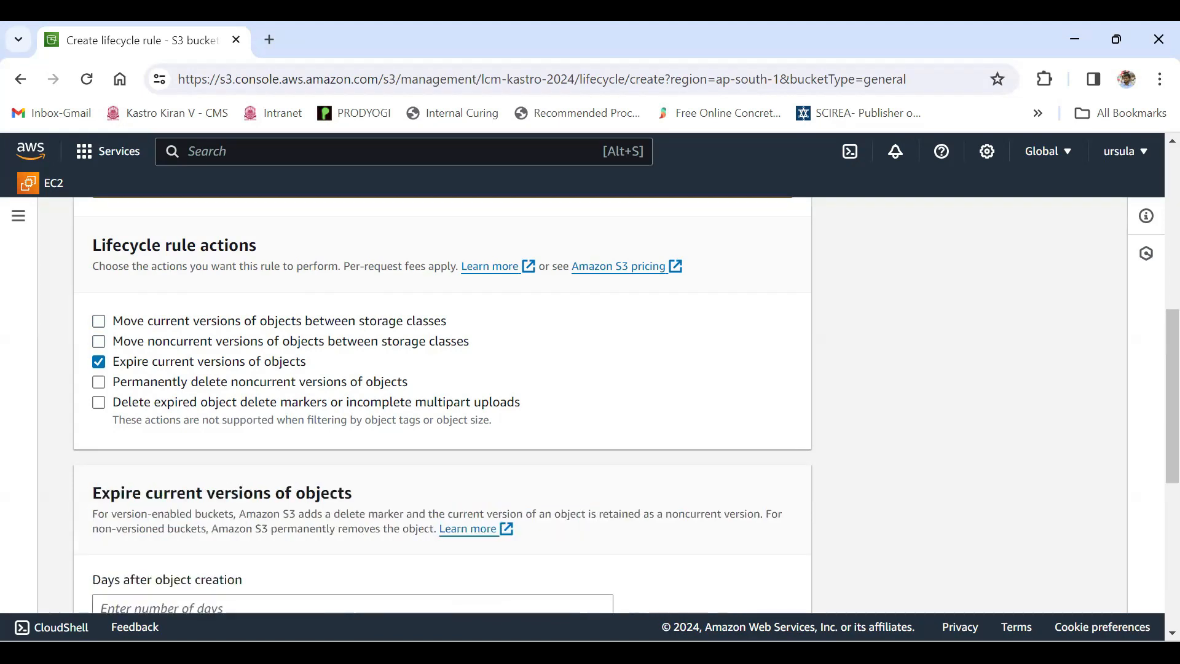
scroll(442, 406, "down", 1)
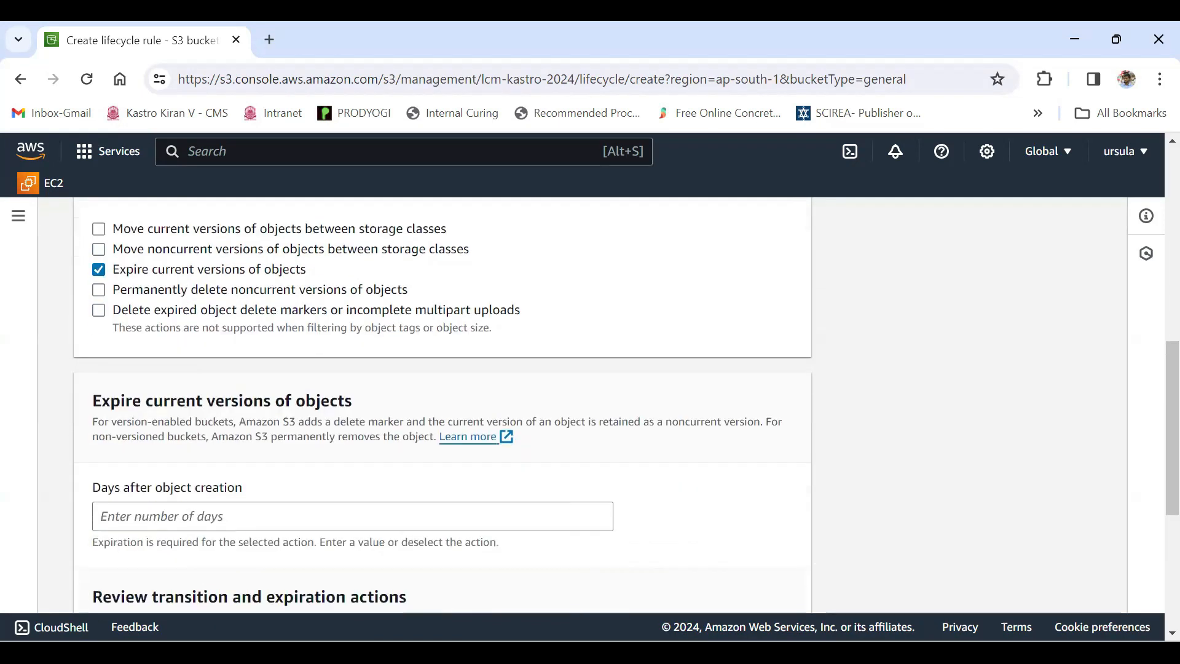
scroll(443, 406, "up", 1)
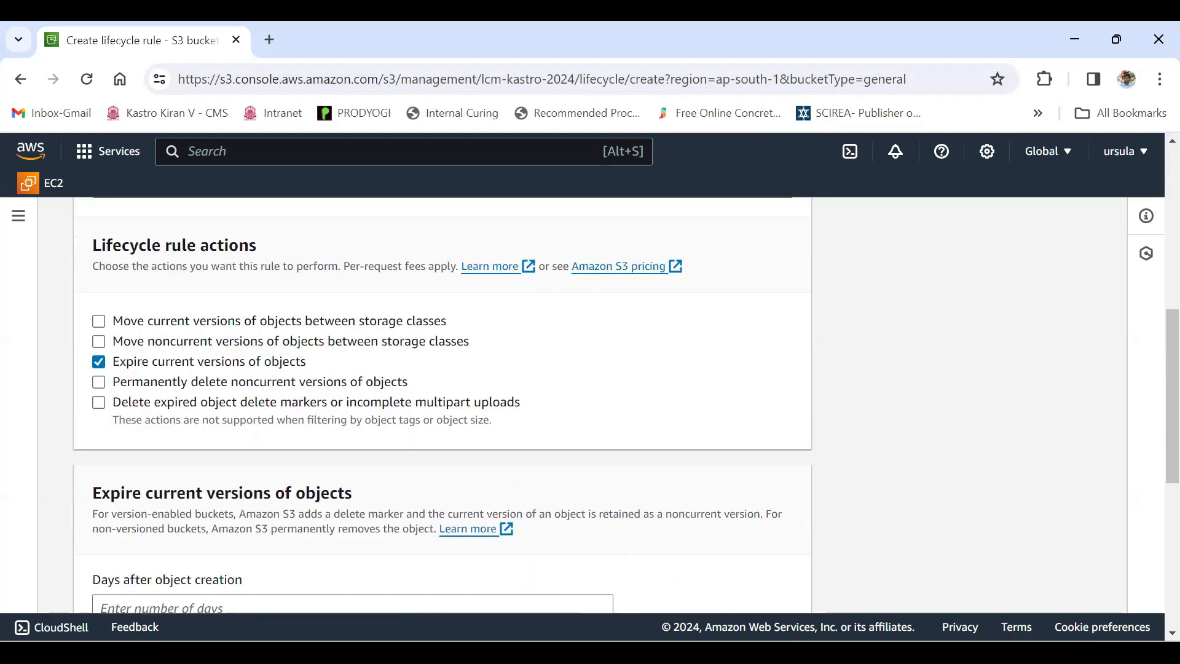
- Make moving current versions of objects between storage classes the only enabled lifecycle rule action
left_click(98, 362)
left_click(98, 321)
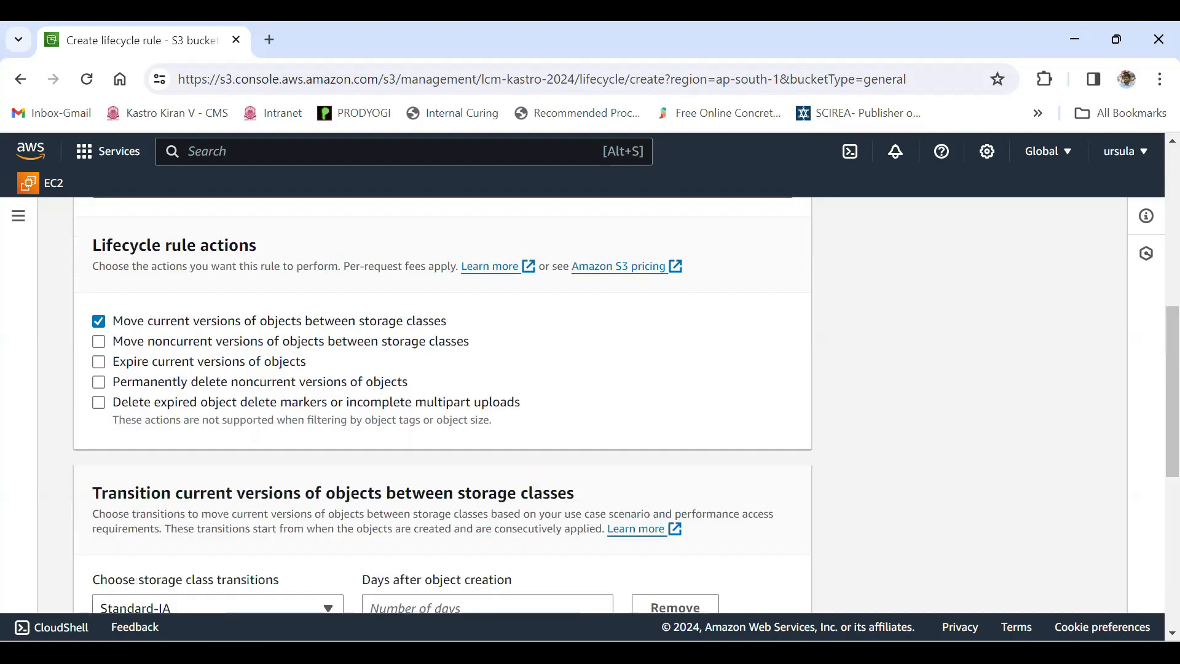
left_click_drag(113, 321, 446, 320)
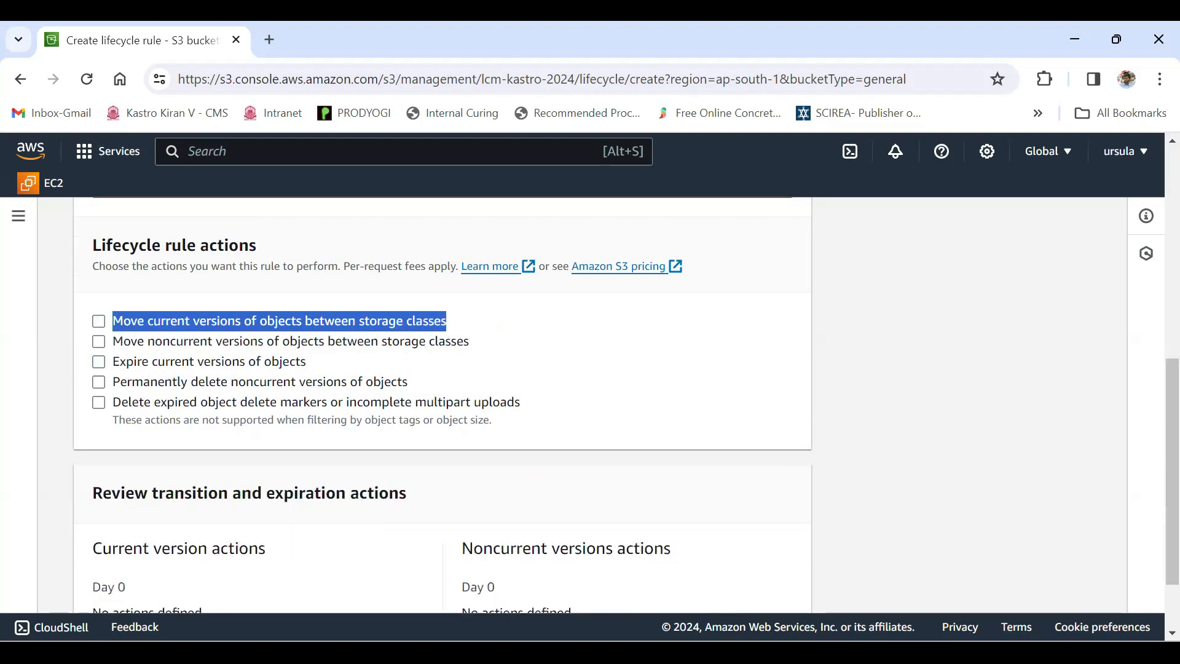
left_click(443, 321)
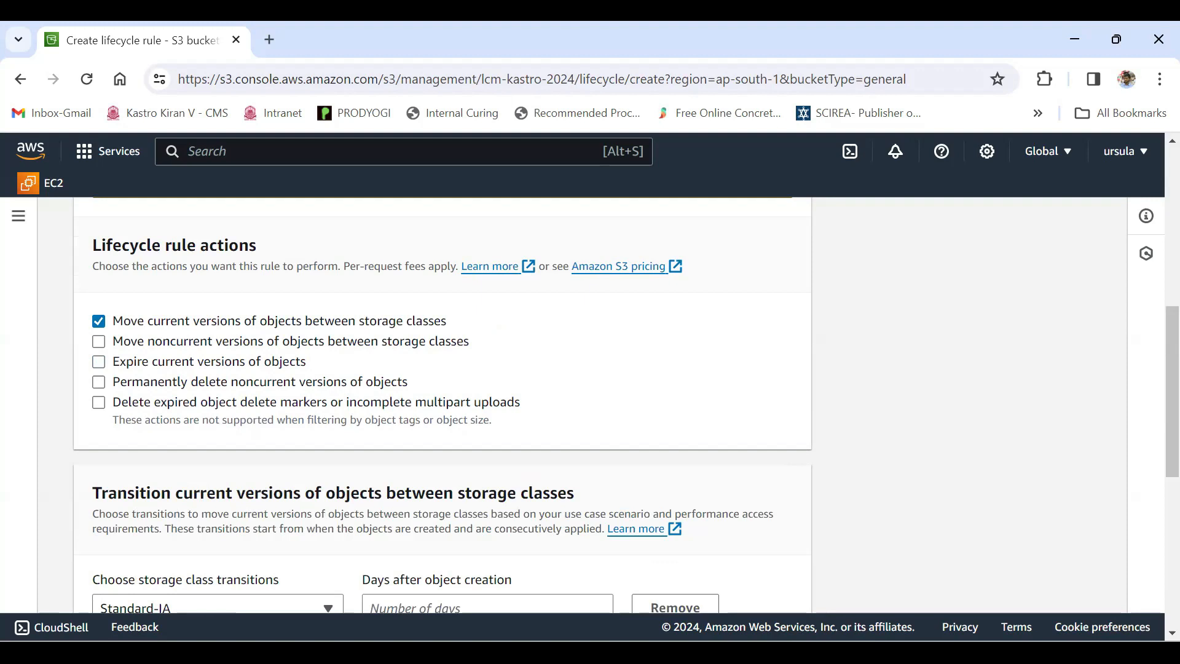
- Review the available storage classes for the first current-version transition and choose Standard-IA
scroll(441, 404, "down", 6)
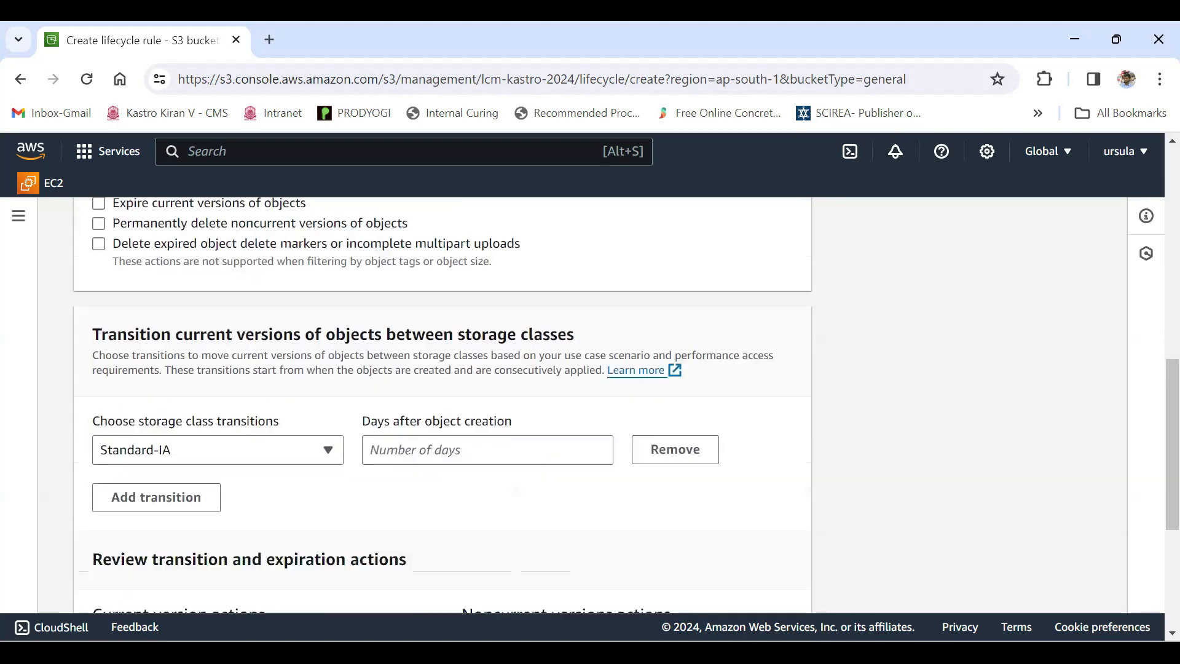
scroll(441, 404, "up", 3)
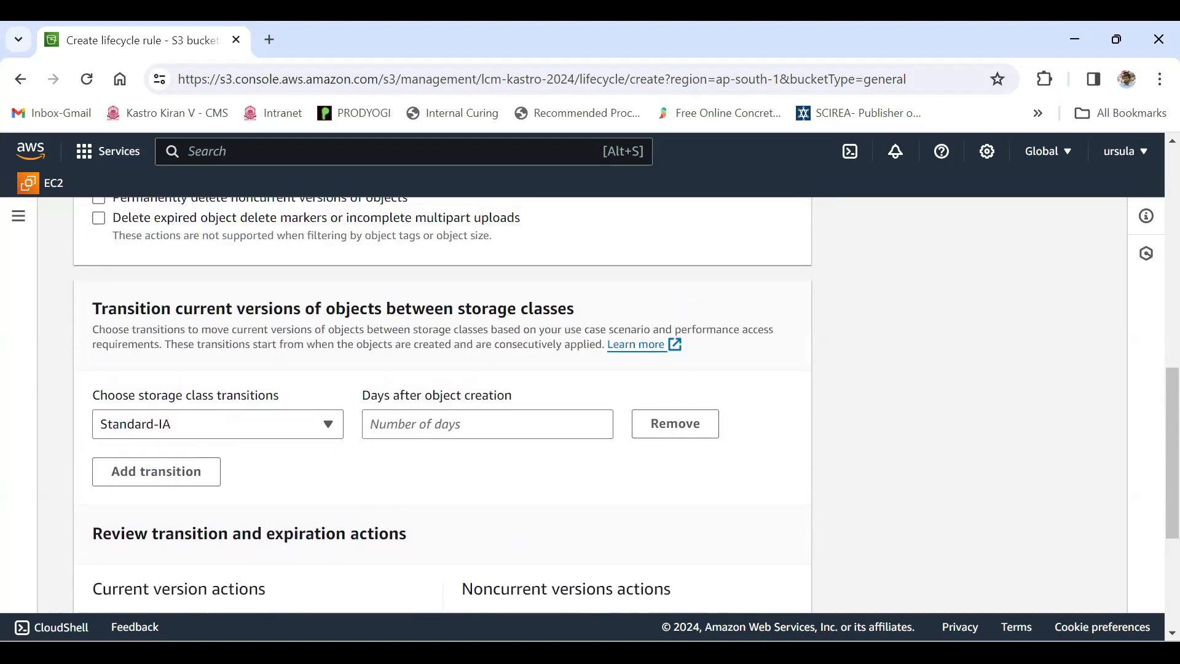
left_click_drag(92, 308, 574, 308)
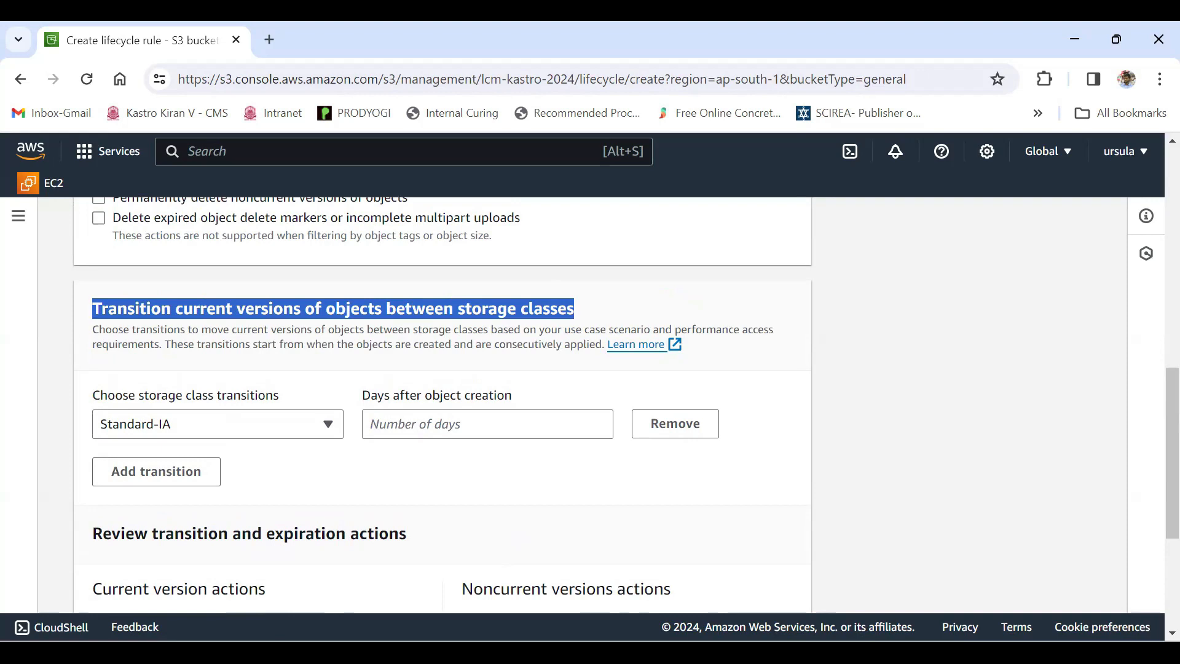
left_click_drag(100, 395, 278, 395)
left_click(277, 424)
scroll(270, 381, "up", 1)
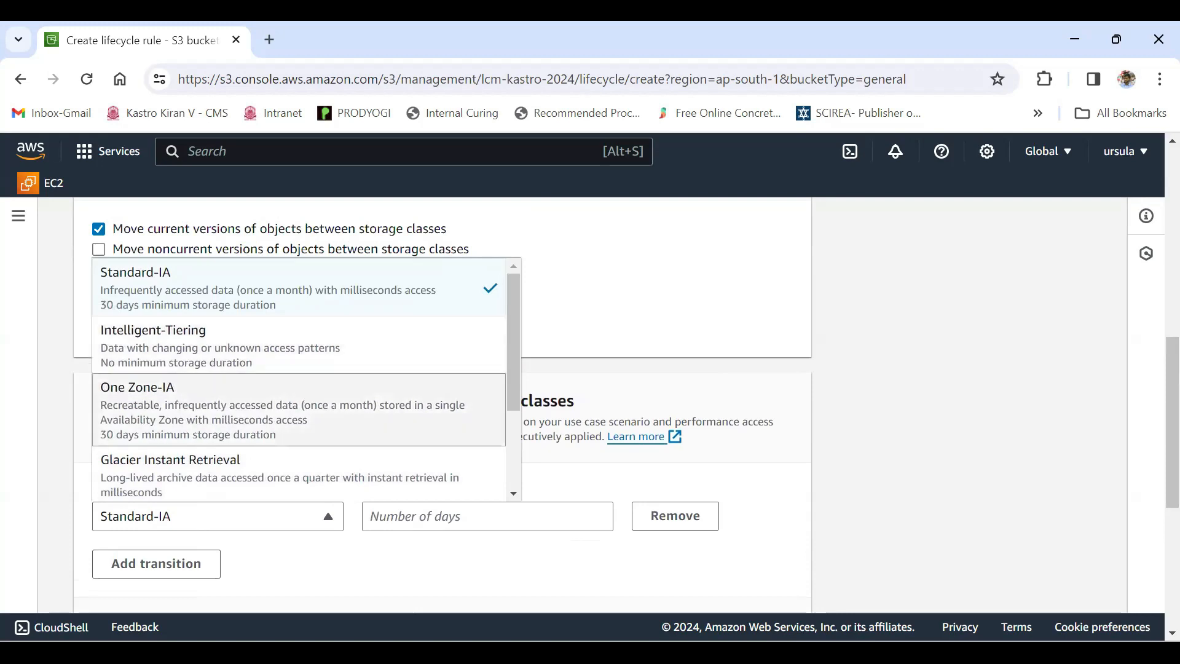
mouse_move(514, 392)
left_mouse_down()
mouse_move(513, 469)
mouse_move(514, 391)
left_mouse_up()
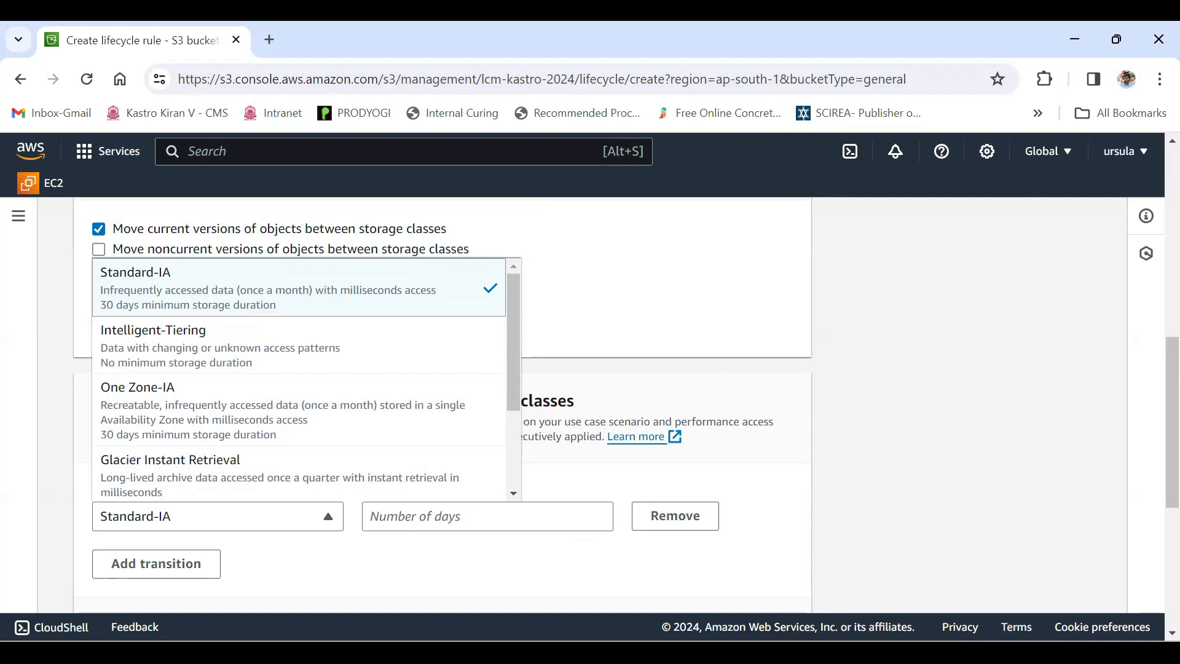
left_click(246, 288)
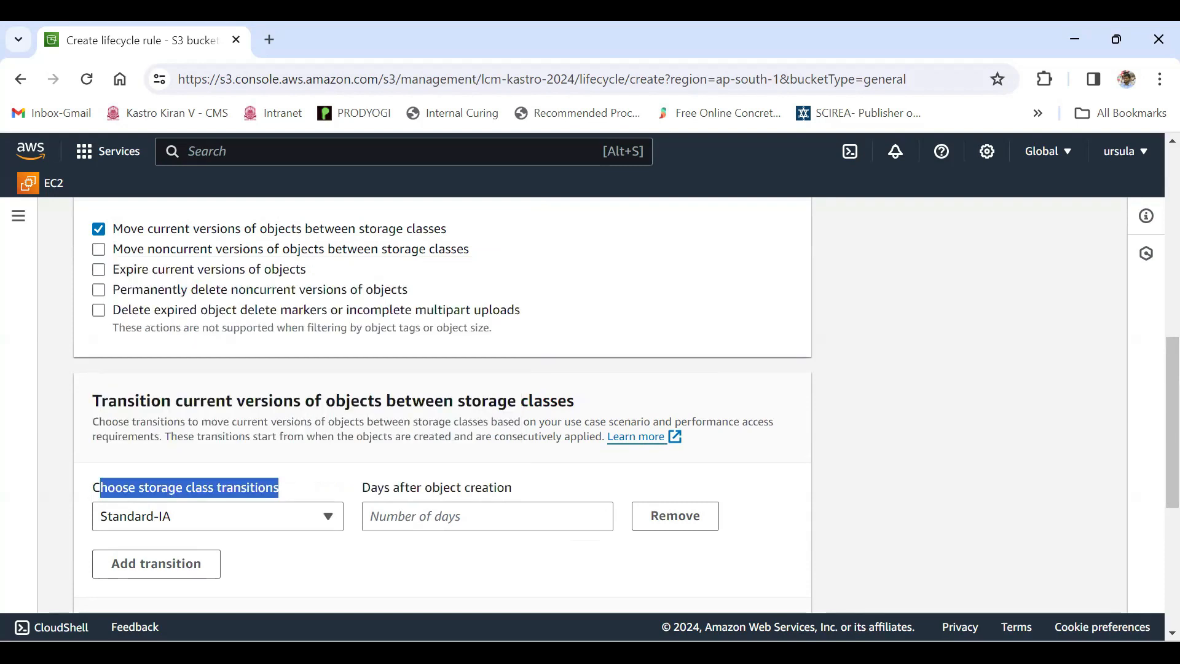
- Set the Standard-IA transition to take place 15 days after object creation
left_click_drag(371, 487, 512, 487)
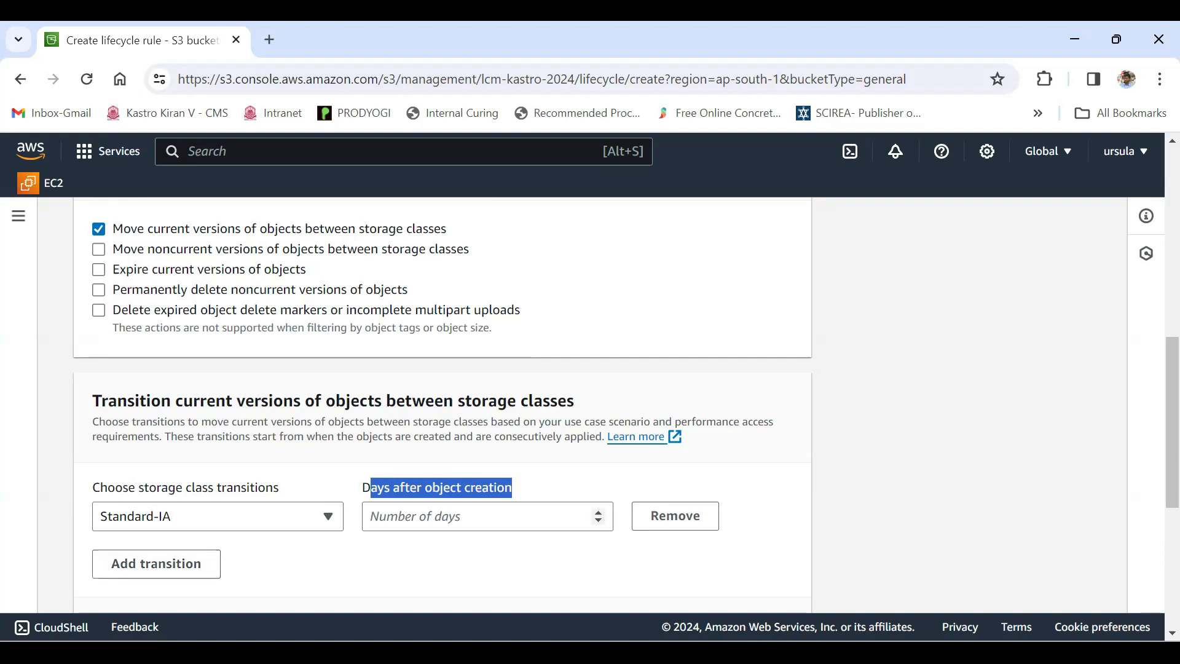
left_click(487, 516)
left_click_drag(362, 487, 512, 488)
left_click(487, 516)
type("15")
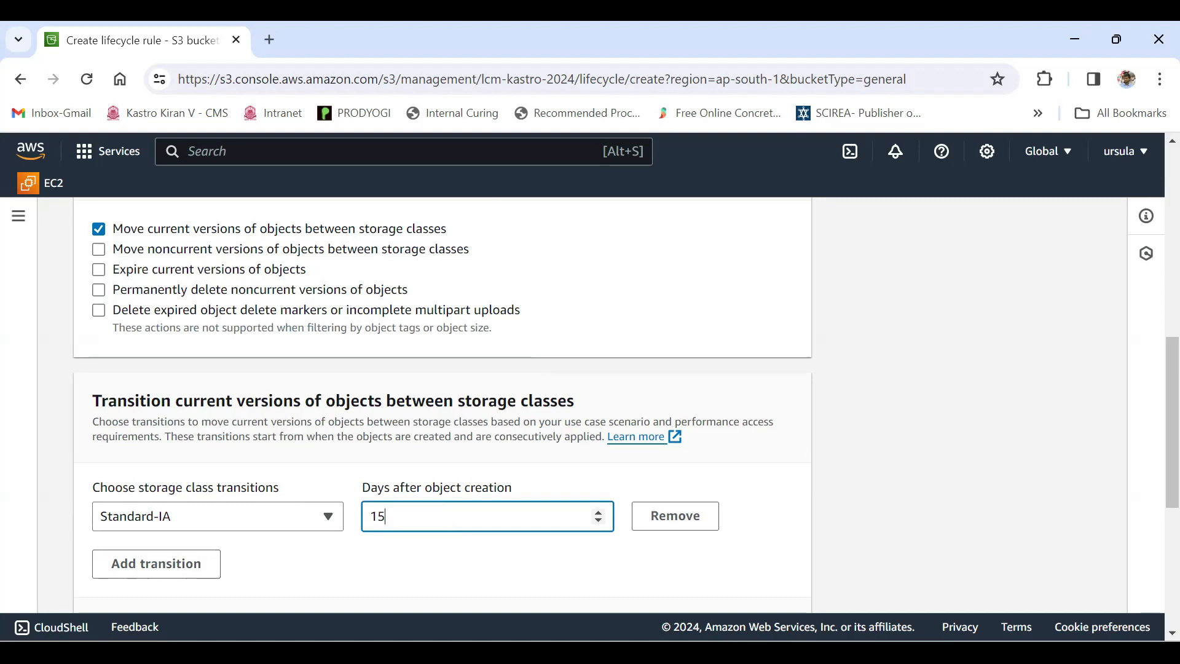
key("ctrl+a")
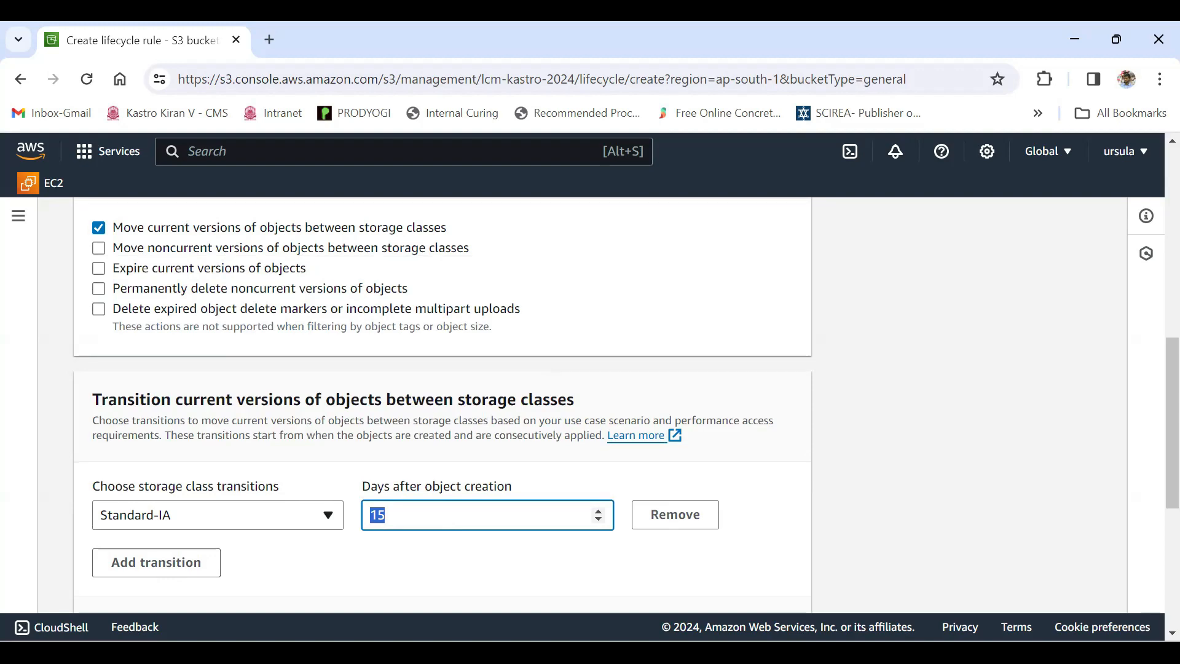
- Add a second transition and review its storage class options, keeping Intelligent-Tiering
scroll(590, 399, "down", 1)
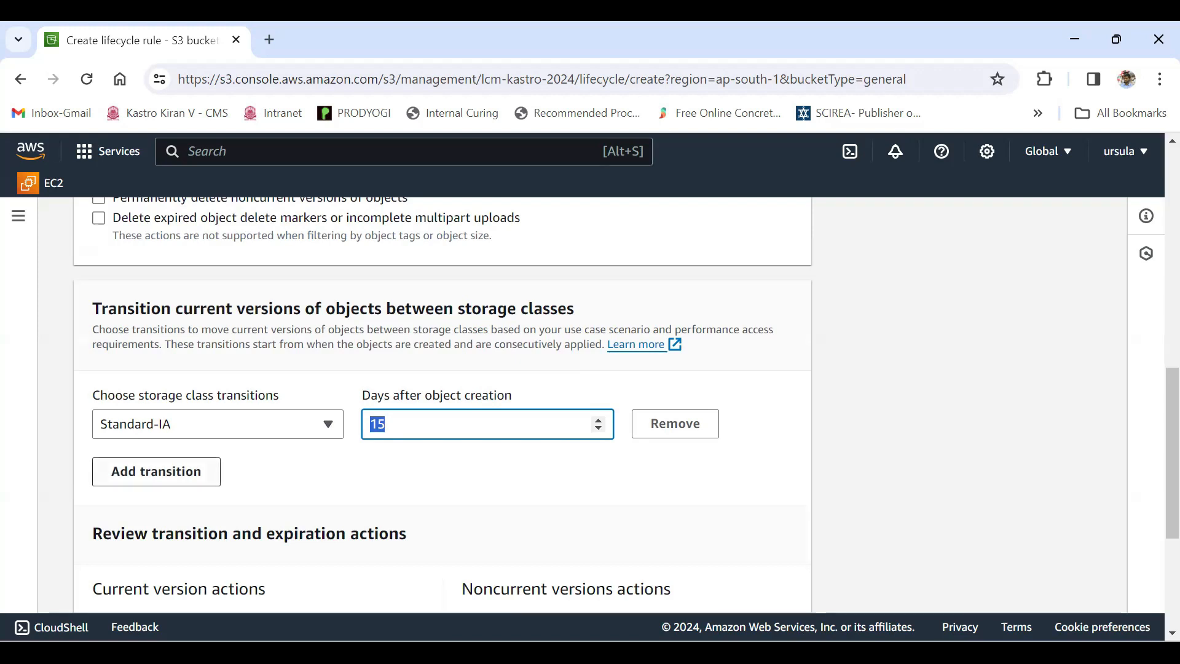
left_click(156, 472)
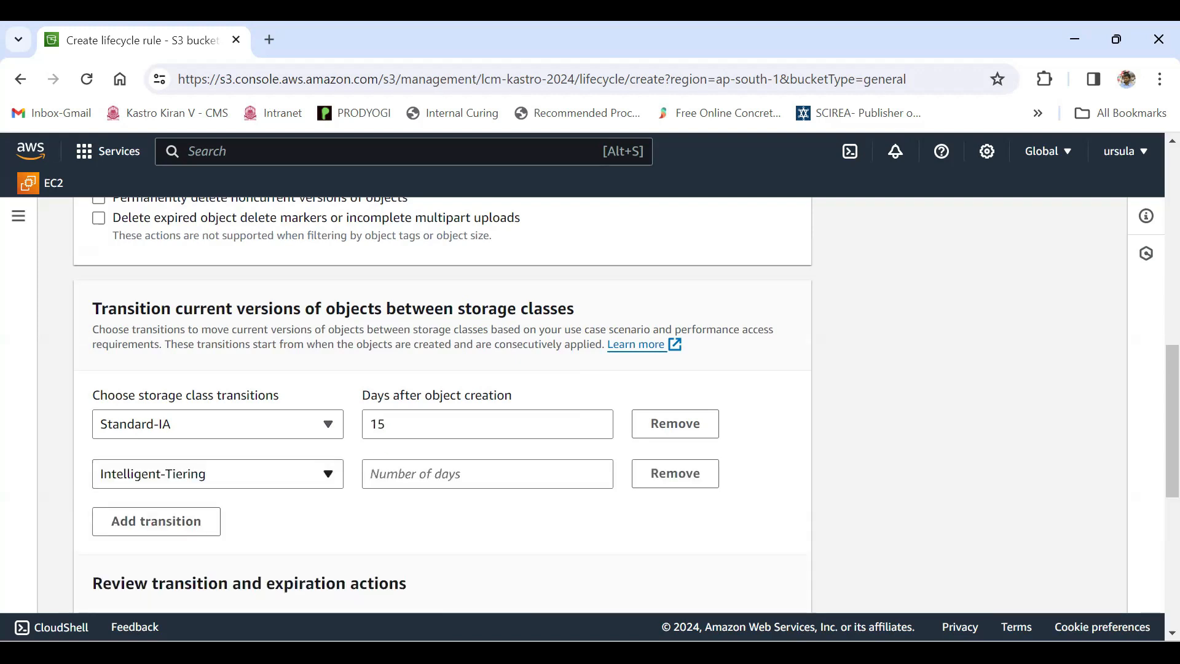
left_click(156, 473)
scroll(442, 368, "up", 1)
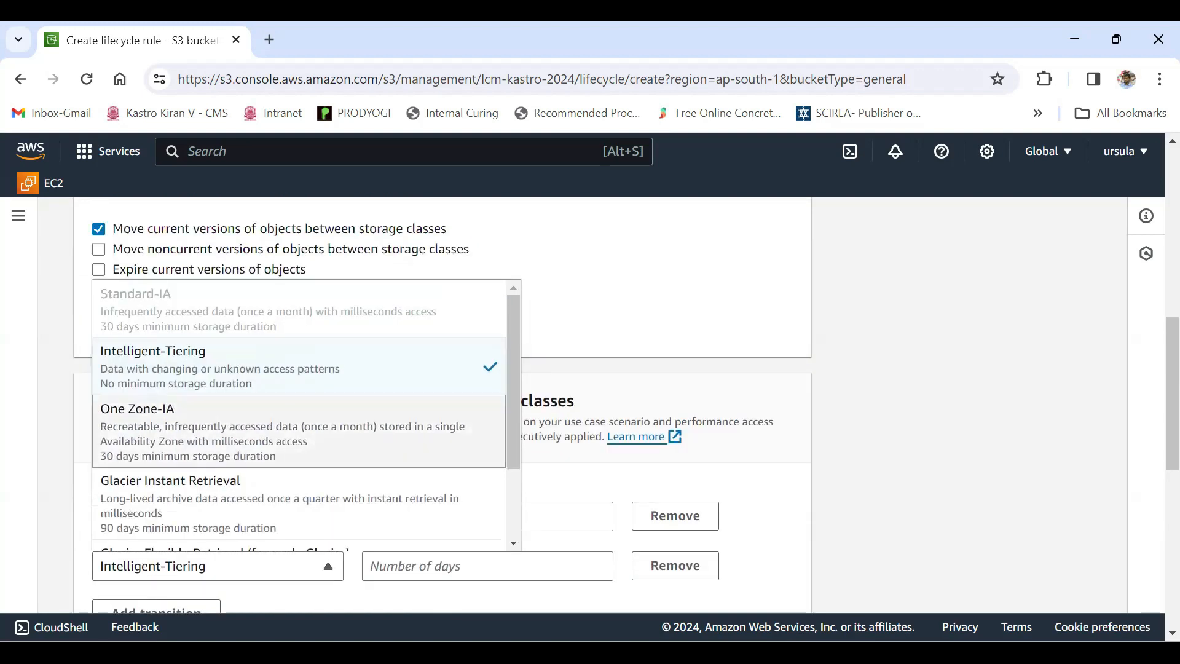
scroll(298, 415, "down", 2)
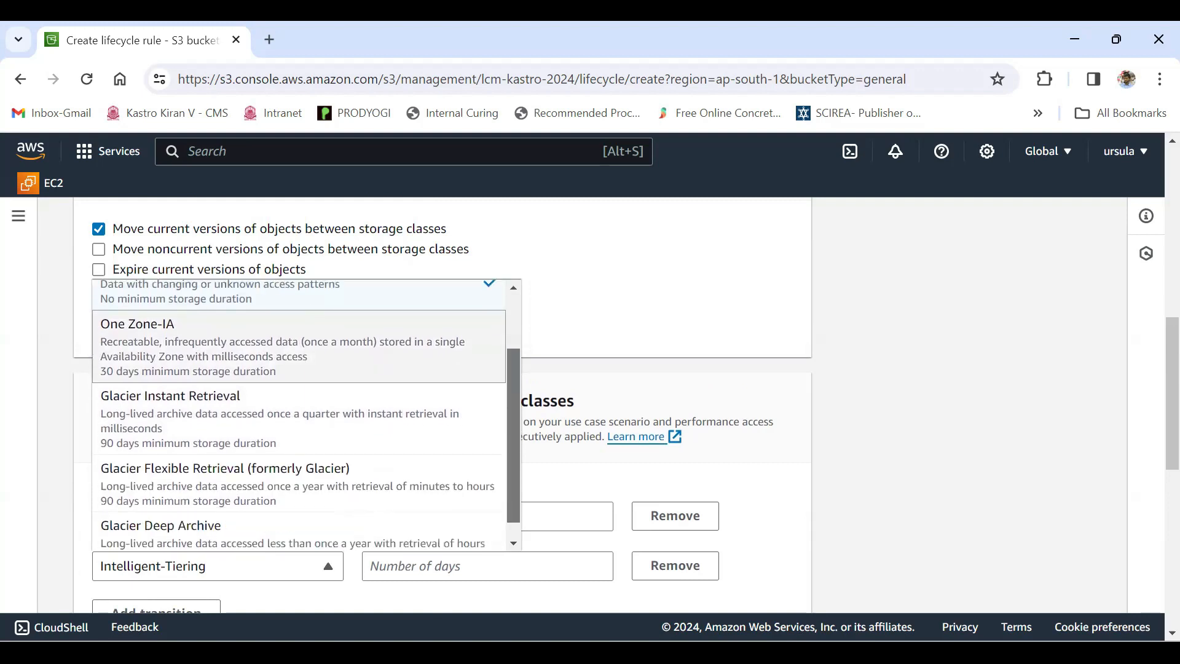
scroll(298, 415, "up", 2)
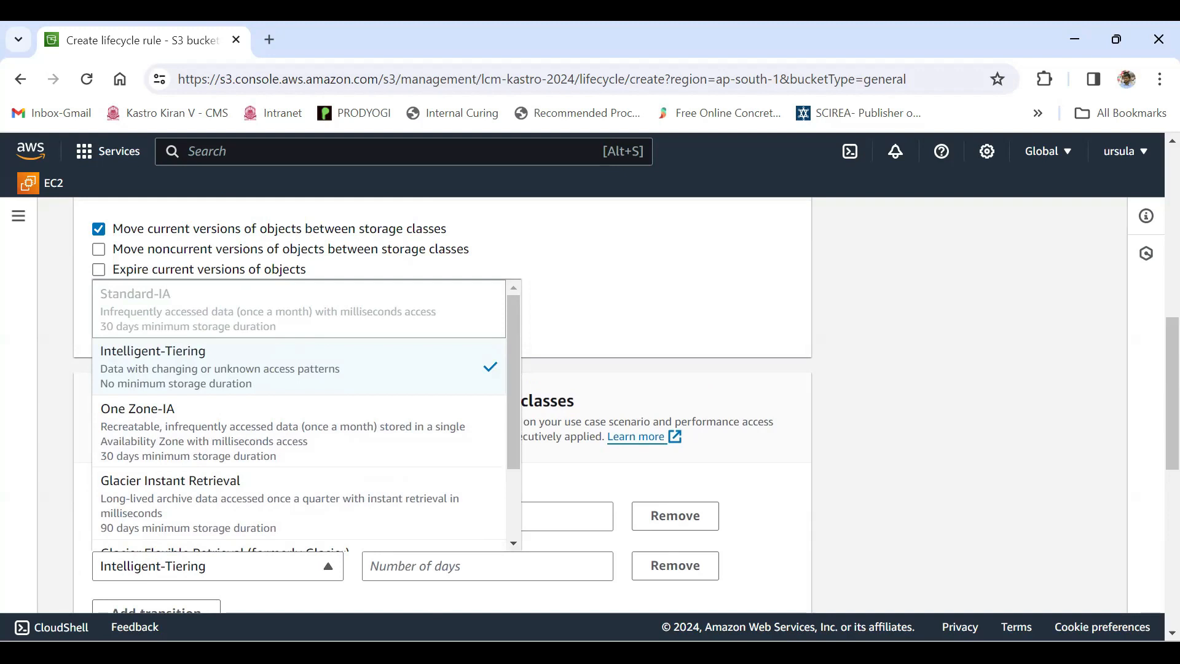
key("Escape")
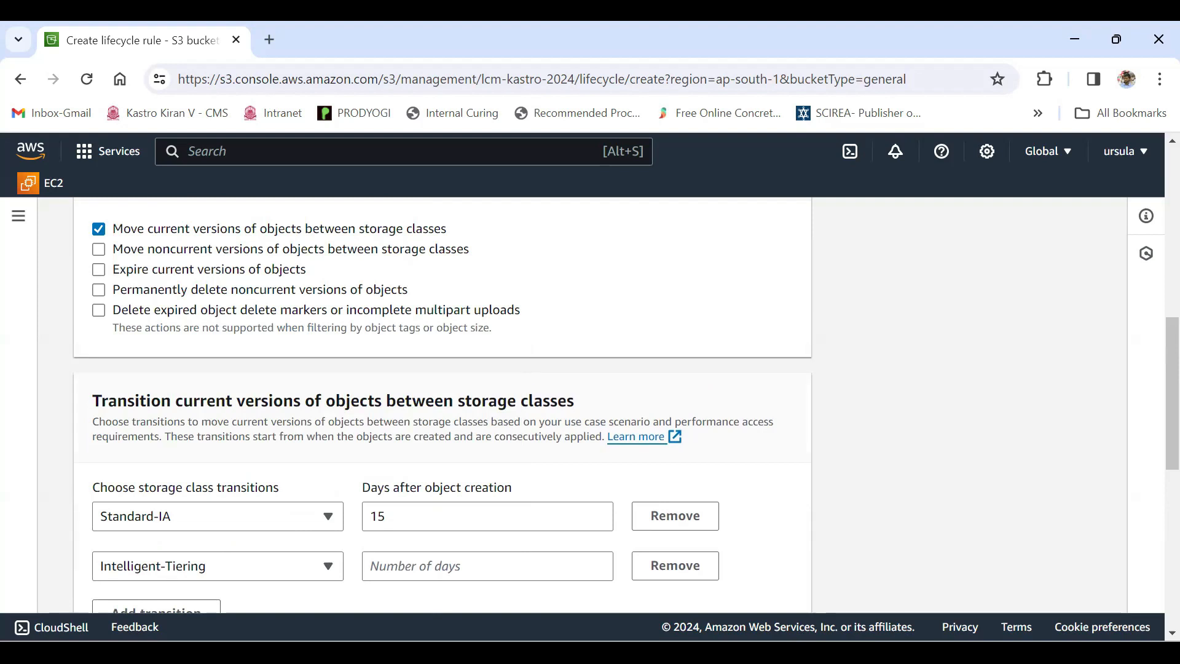
- Set the Intelligent-Tiering transition to take place 30 days after object creation
scroll(442, 406, "down", 1)
scroll(443, 406, "down", 1)
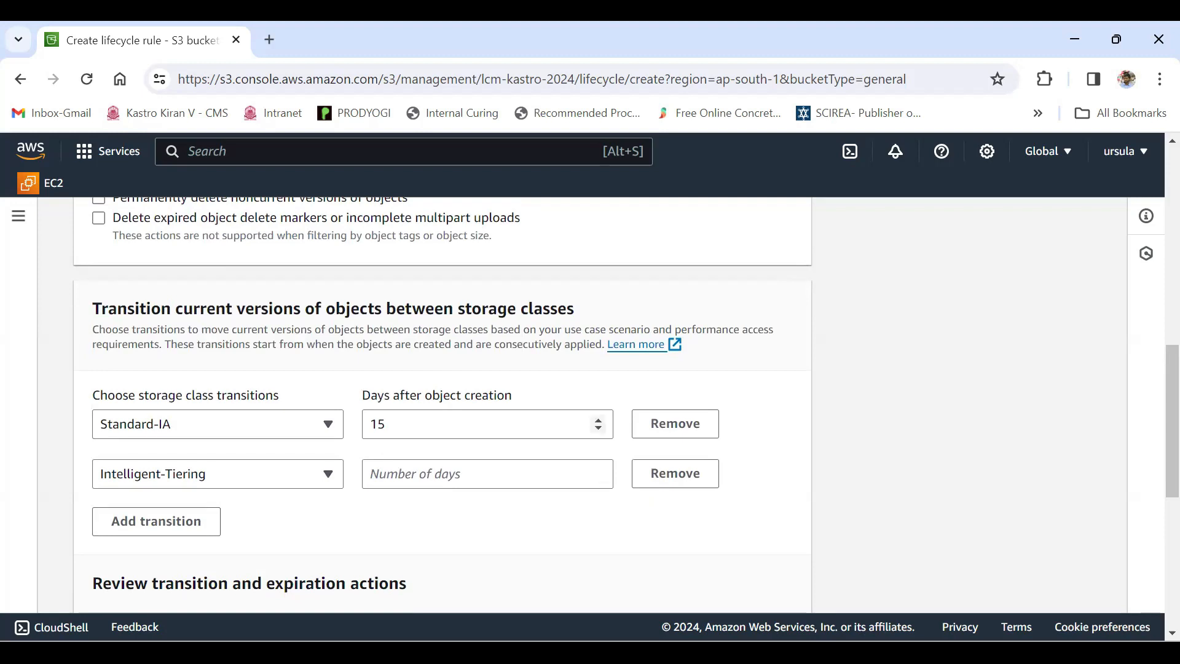
left_click_drag(363, 395, 512, 396)
left_click(443, 474)
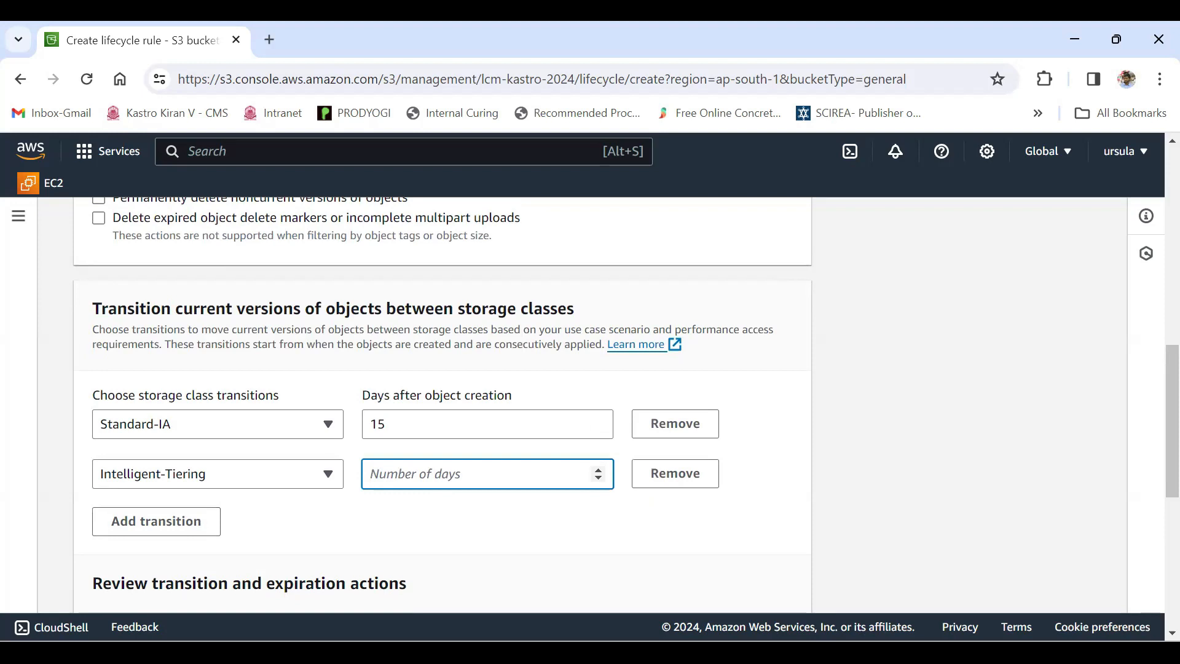
type("30")
- Add a third transition that moves objects to Glacier Instant Retrieval 45 days after creation
left_click(156, 521)
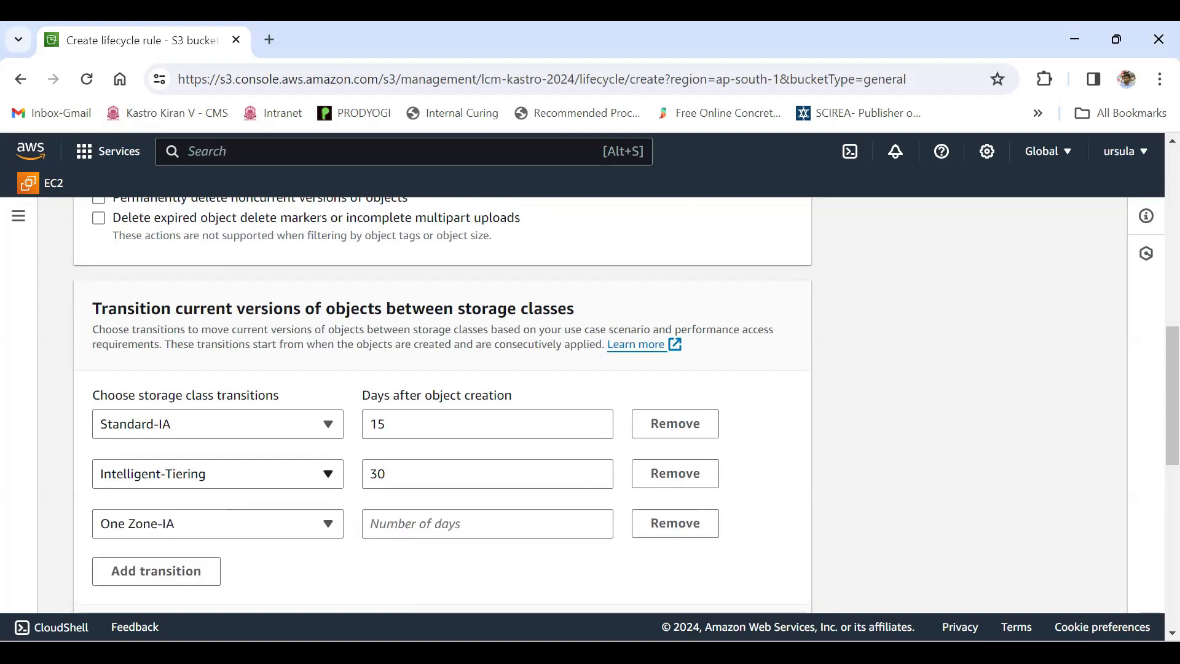
double_click(378, 474)
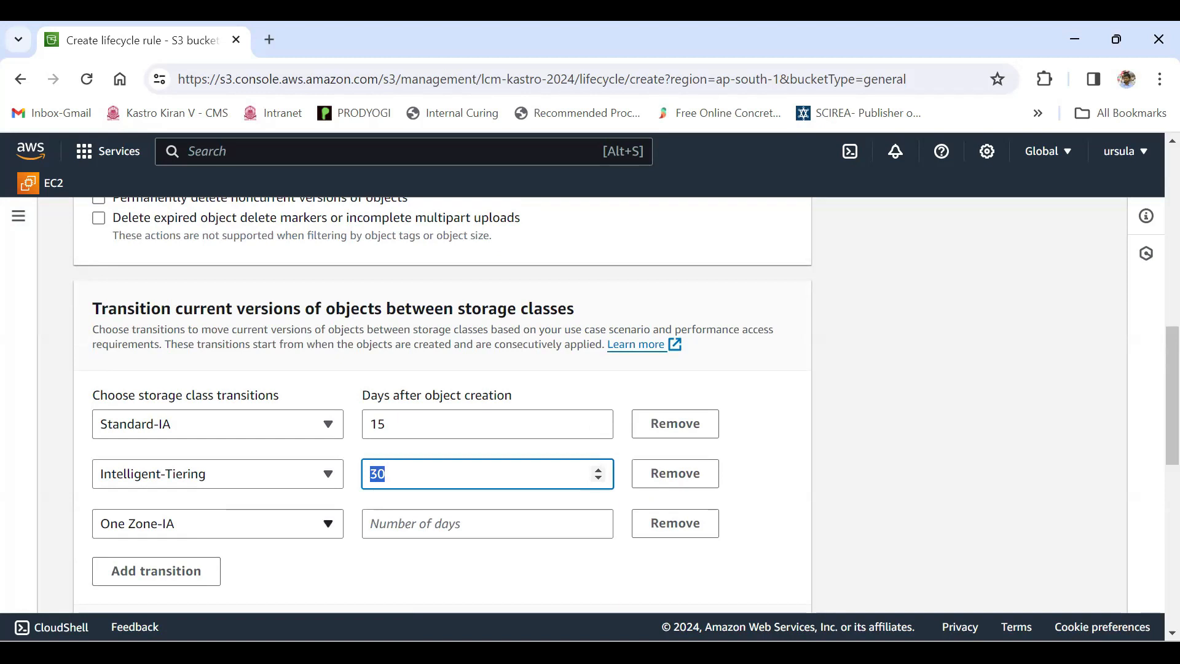
left_click(217, 524)
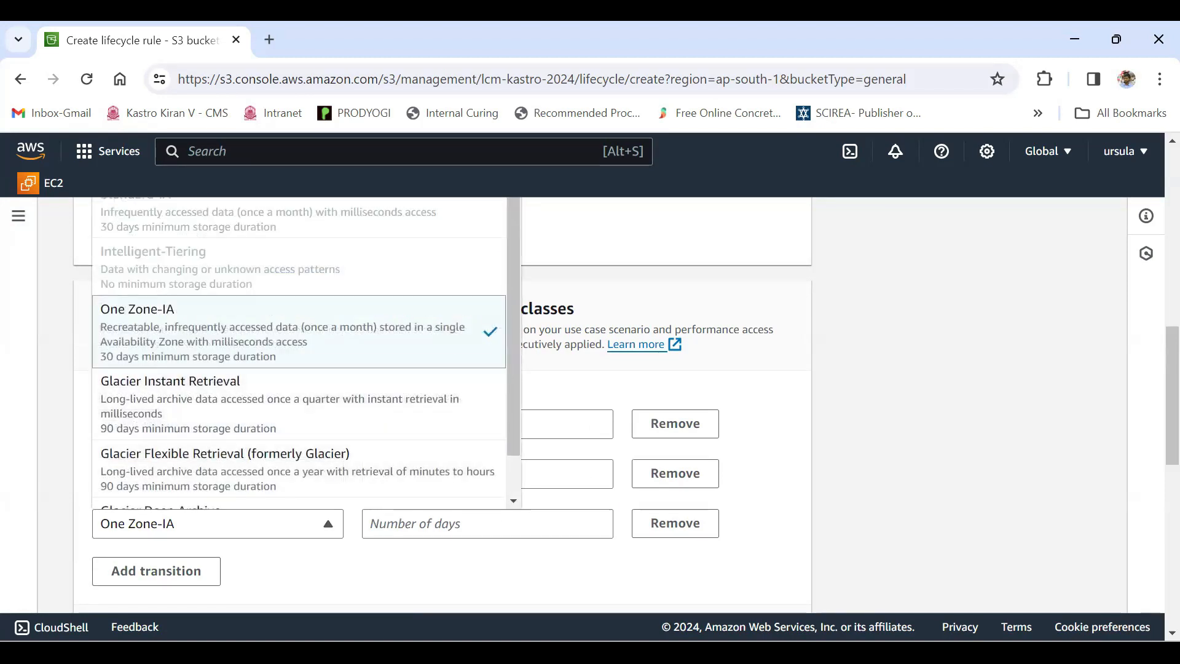
scroll(299, 382, "down", 1)
scroll(299, 383, "up", 1)
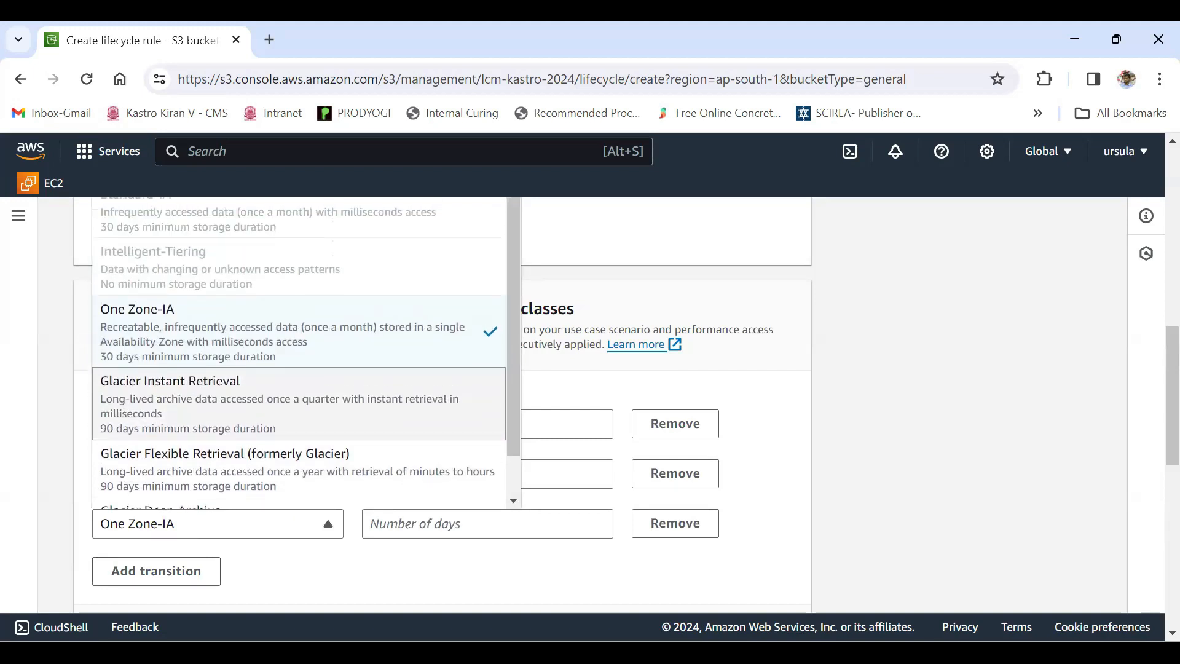
left_click(298, 404)
left_click(588, 524)
type("45")
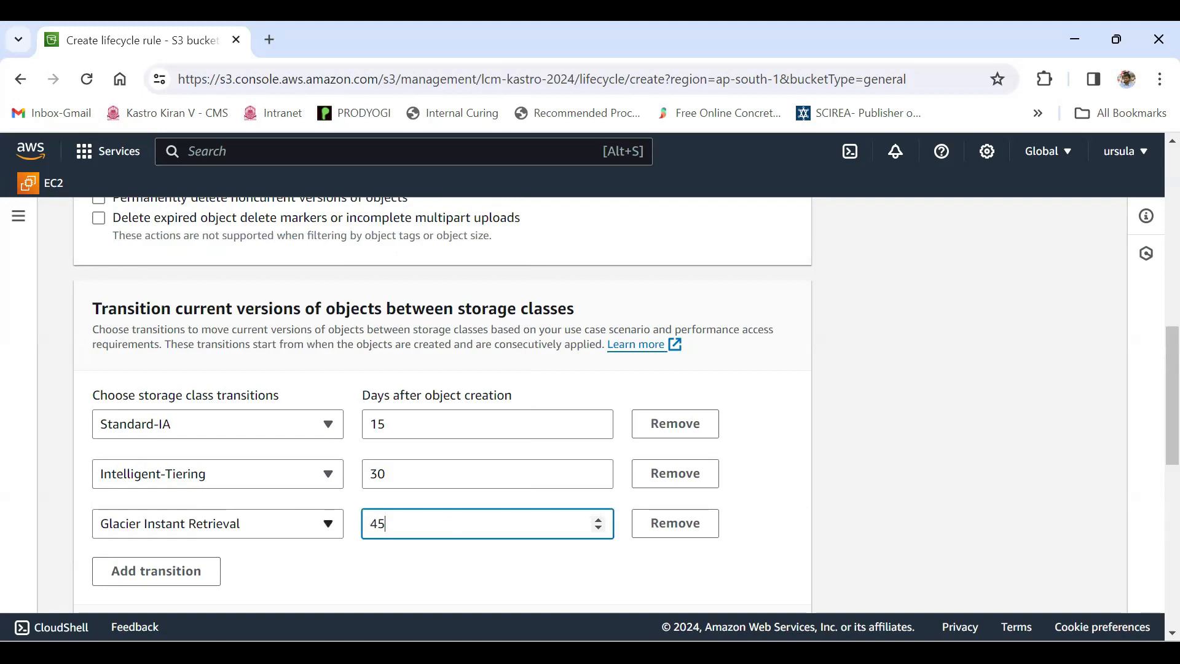
- Add a fourth transition, review the storage classes offered for it, and remove that transition
scroll(271, 523, "down", 1)
left_click(156, 479)
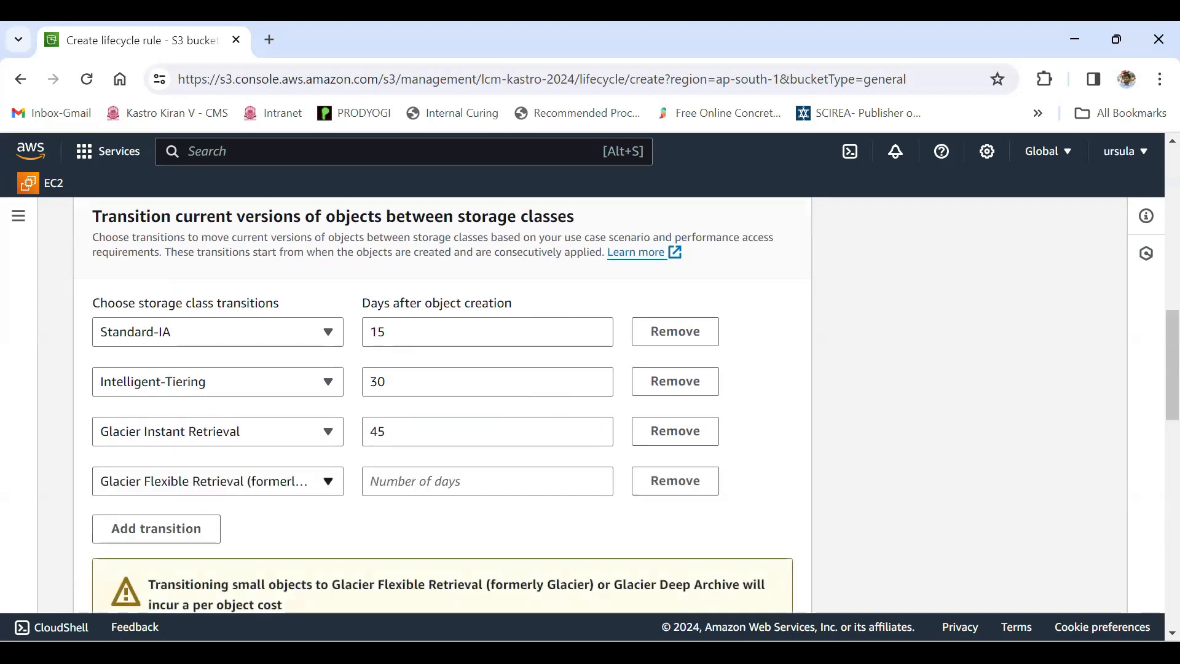
left_click(217, 481)
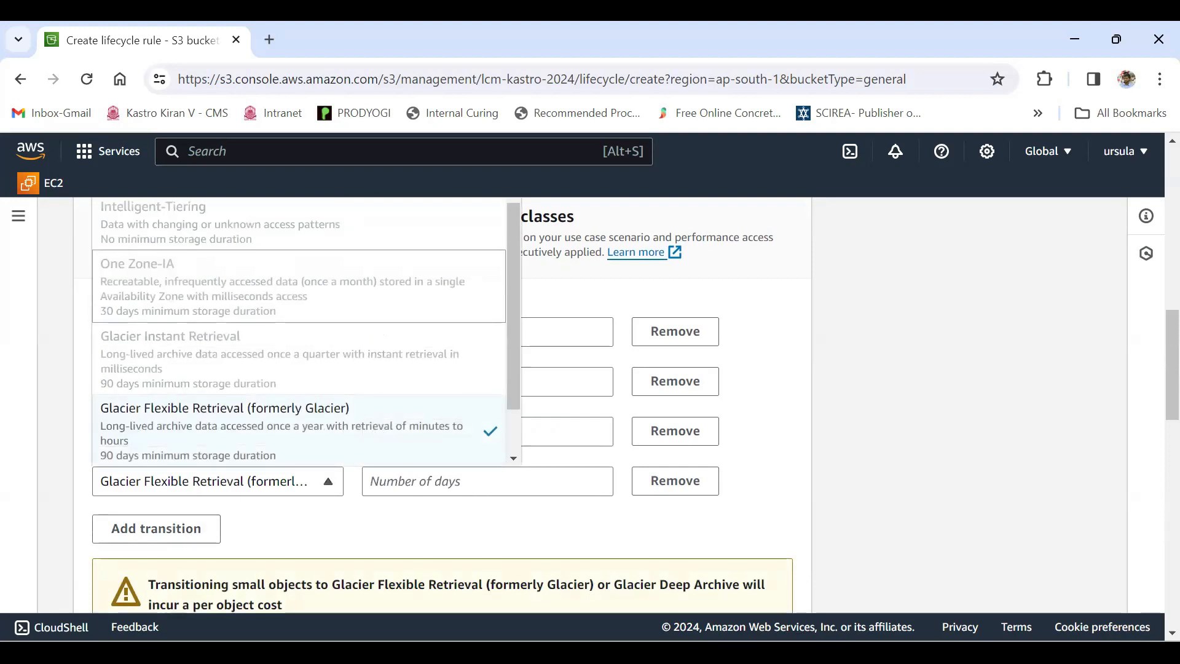
scroll(298, 261, "up", 1)
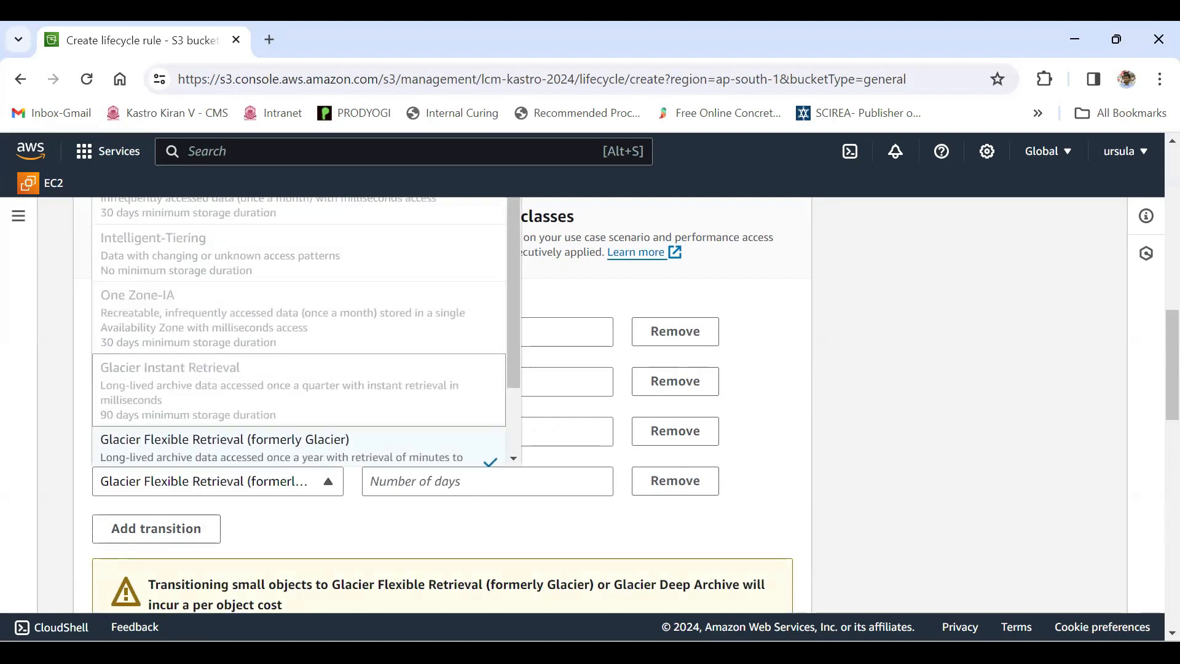
scroll(298, 405, "up", 1)
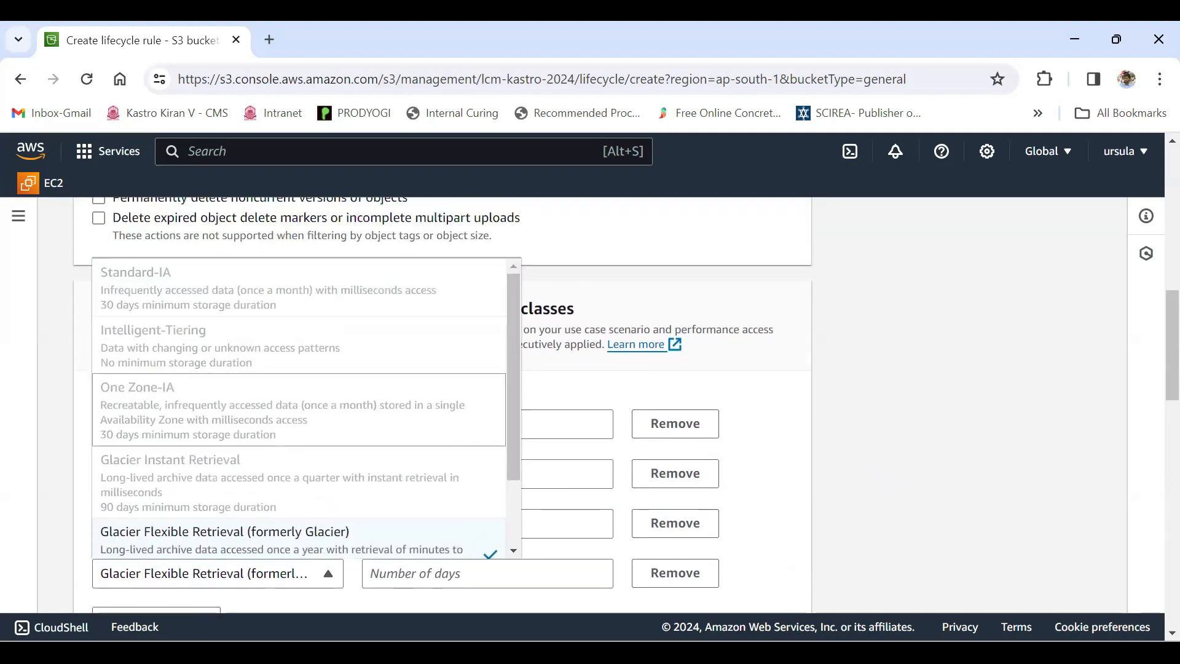
scroll(298, 406, "down", 1)
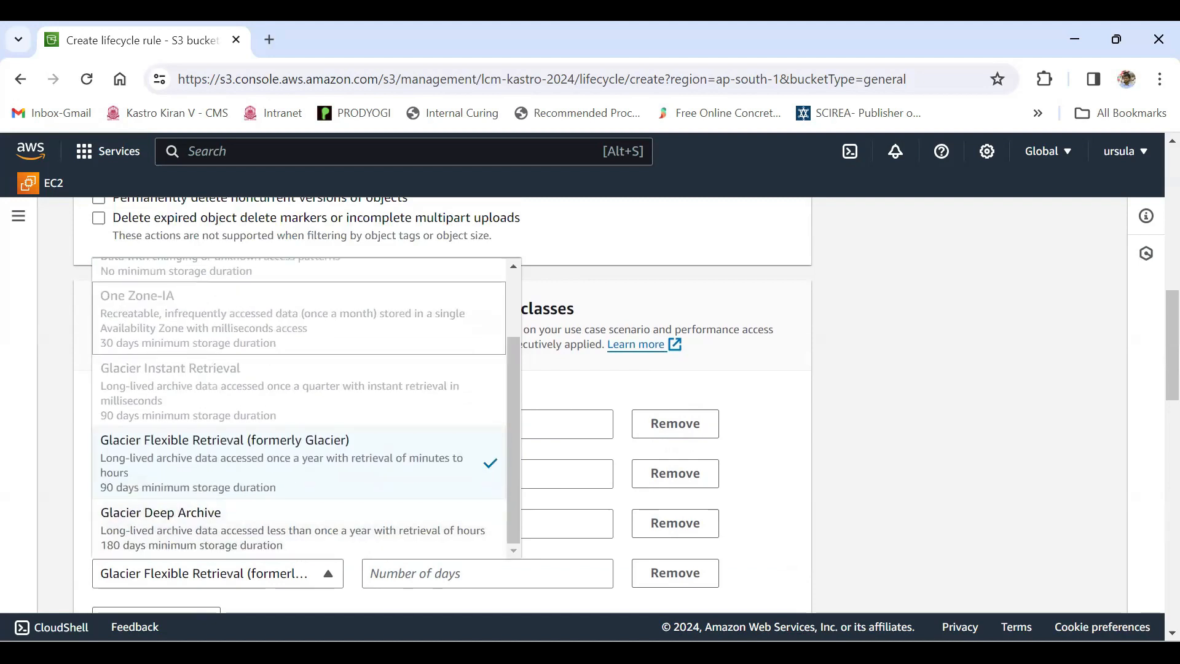
scroll(299, 405, "up", 1)
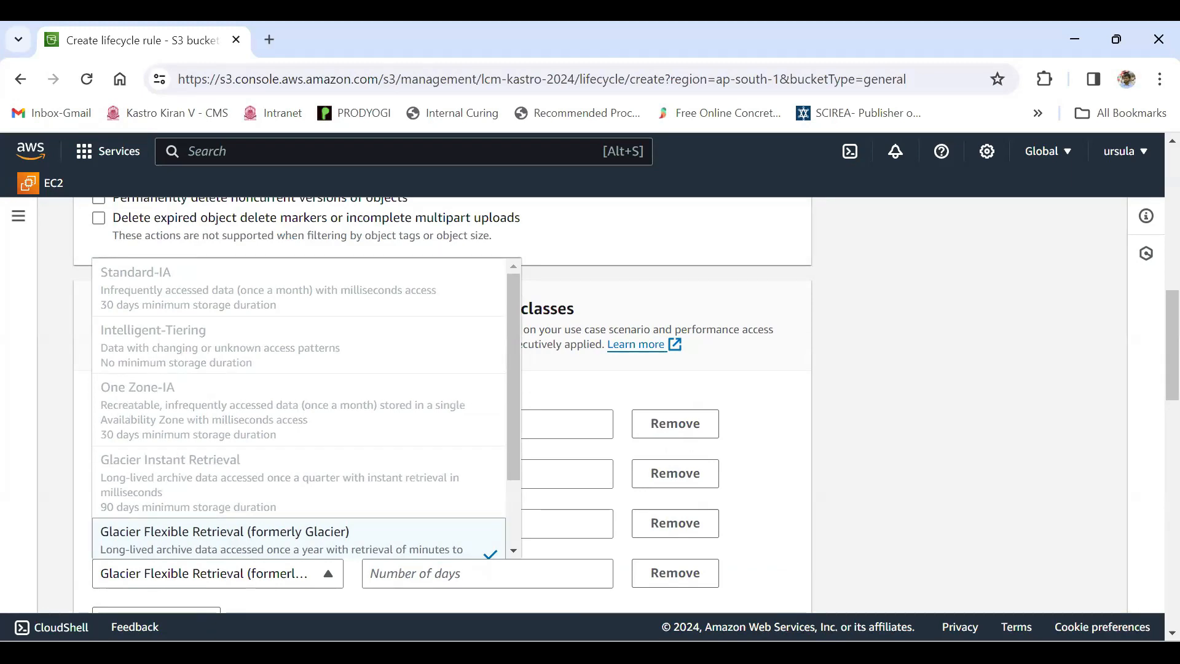
left_click(281, 539)
scroll(442, 406, "down", 2)
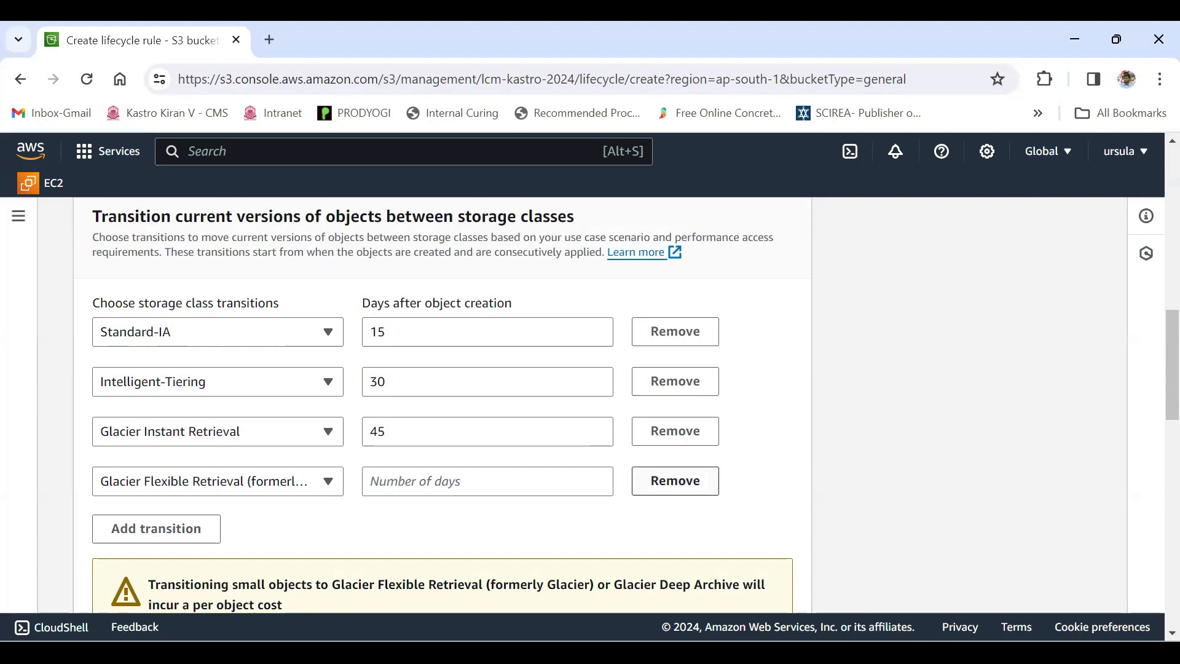
left_click(675, 480)
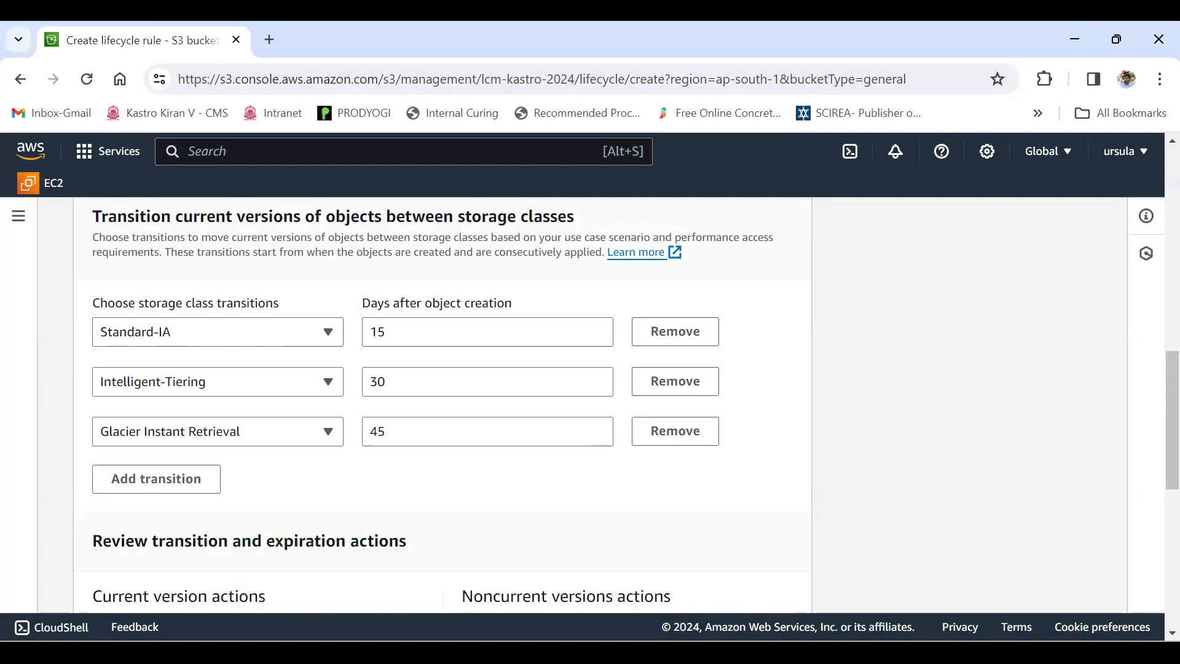
- Review the timeline of current version actions in the transition and expiration summary, from upload through the last transition
scroll(442, 405, "down", 4)
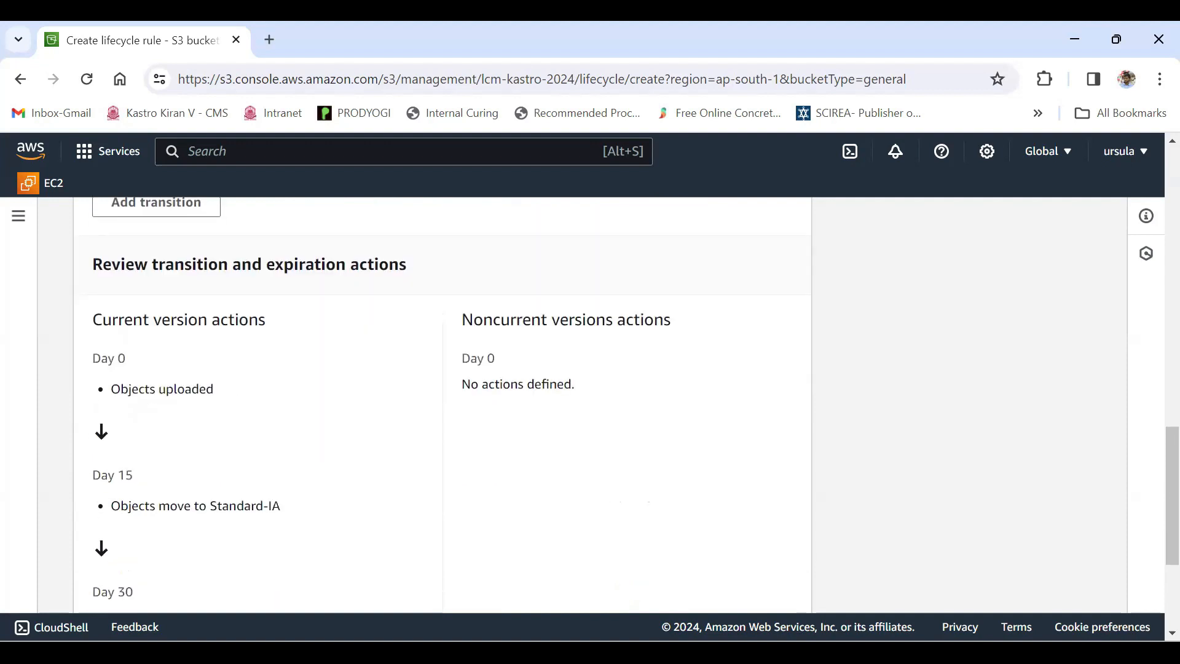
left_click_drag(92, 264, 406, 264)
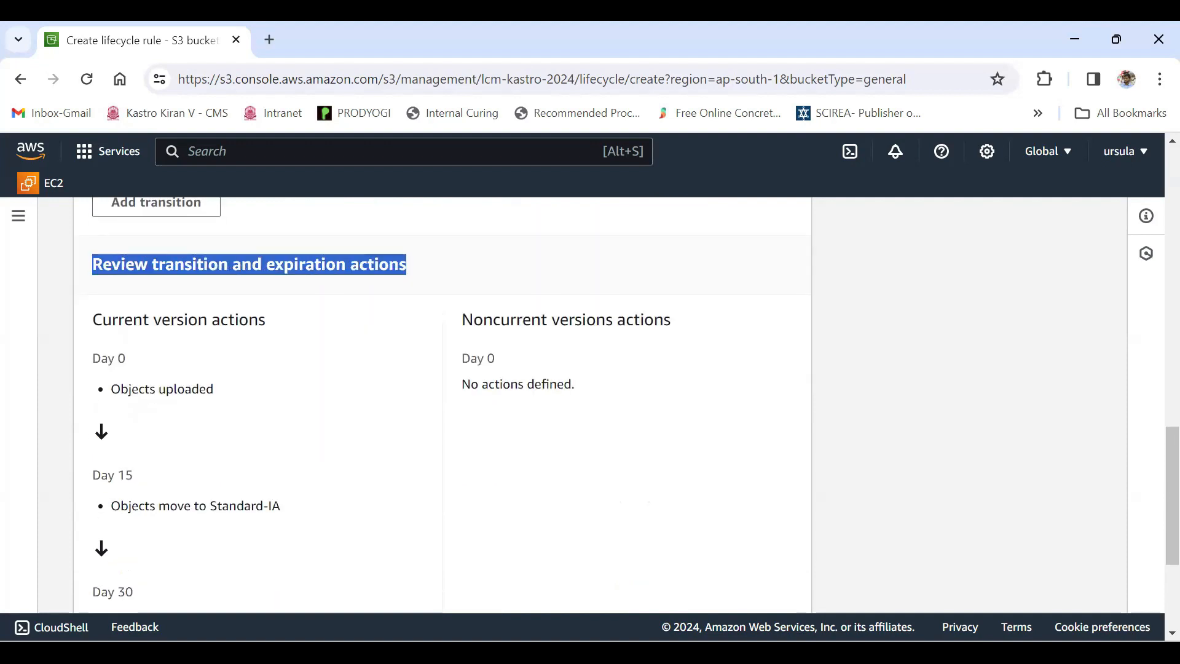
scroll(589, 406, "down", 2)
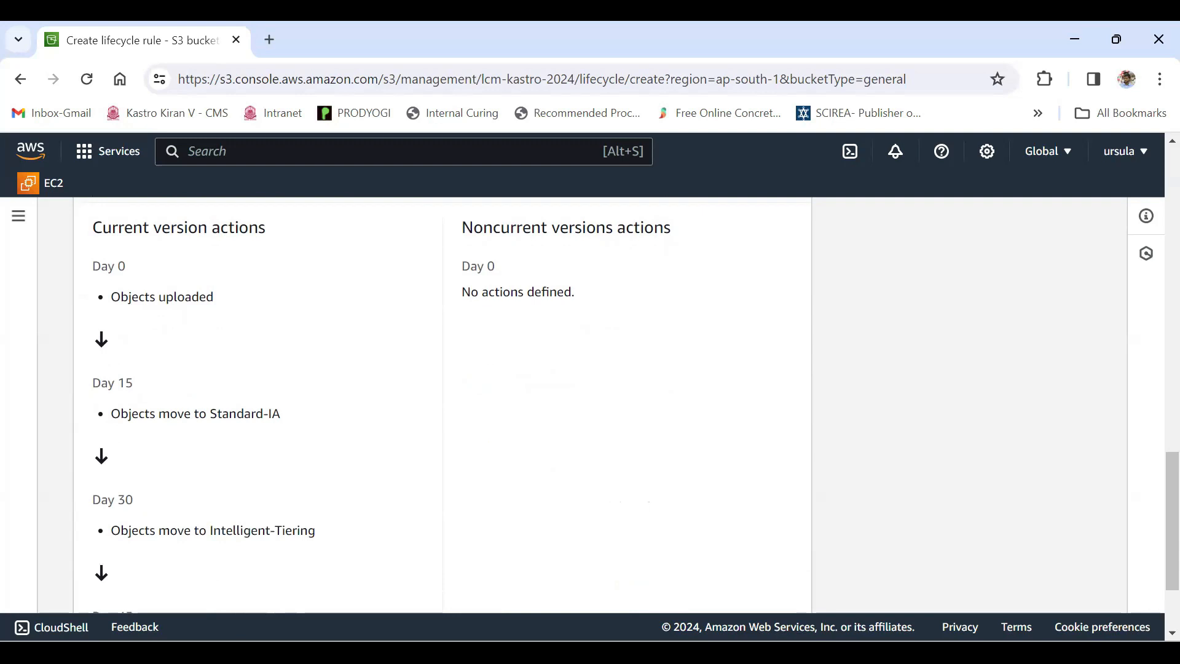
left_click_drag(92, 227, 266, 227)
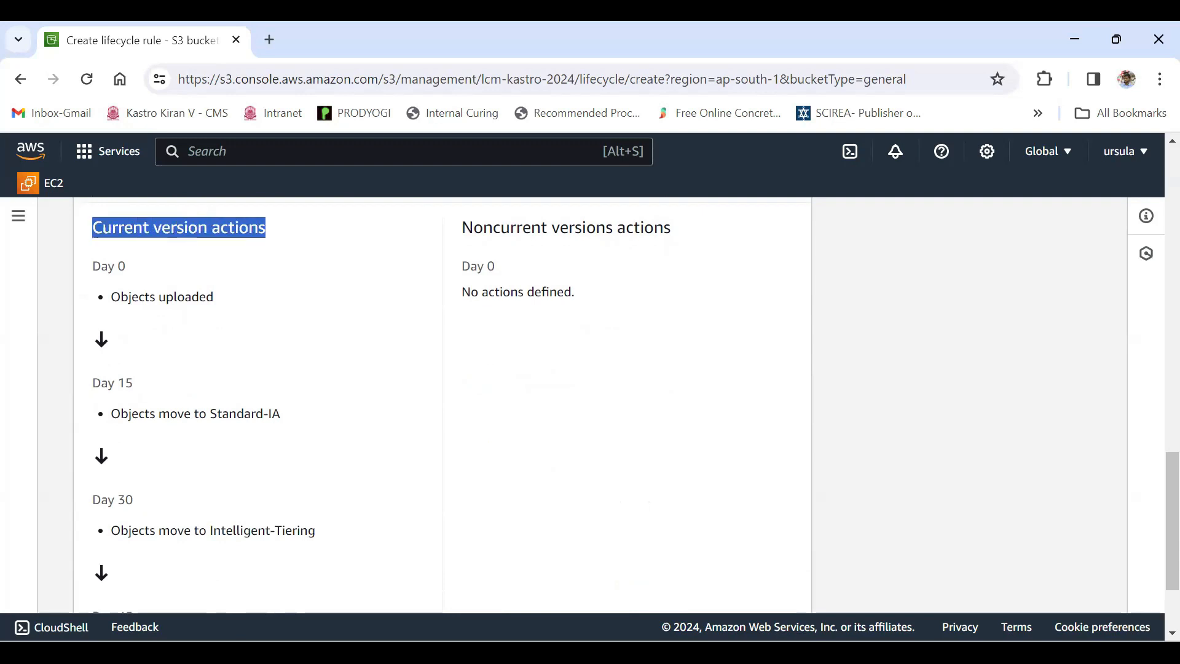
left_click_drag(92, 266, 214, 297)
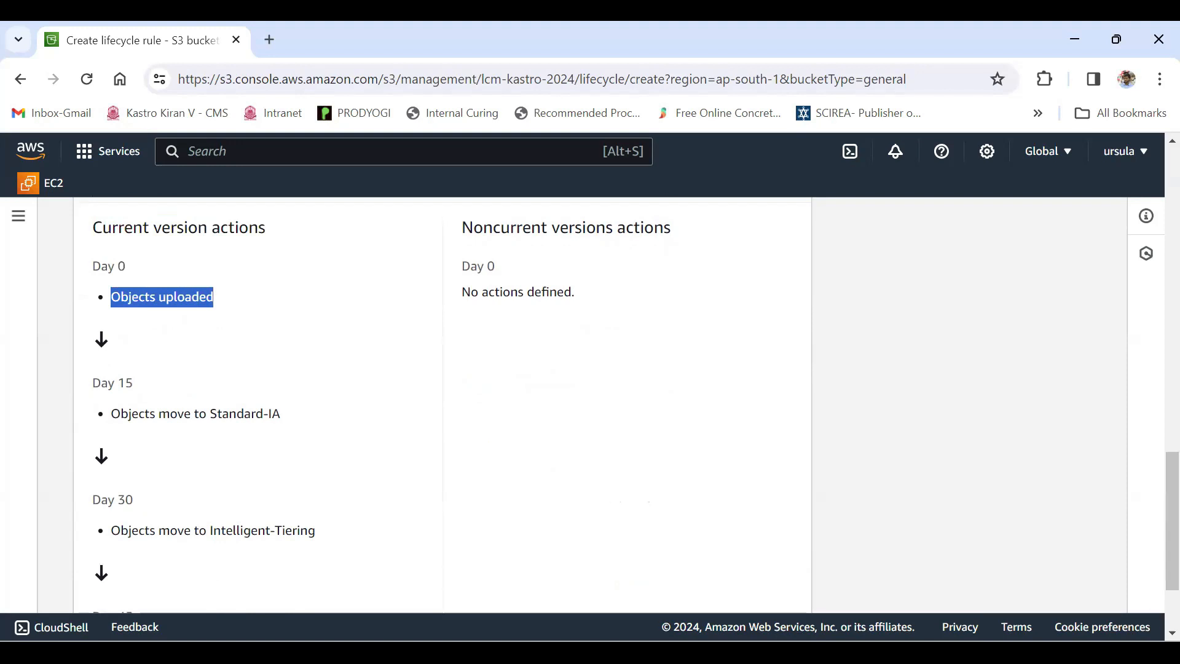
left_click_drag(92, 383, 280, 413)
left_click_drag(92, 499, 315, 529)
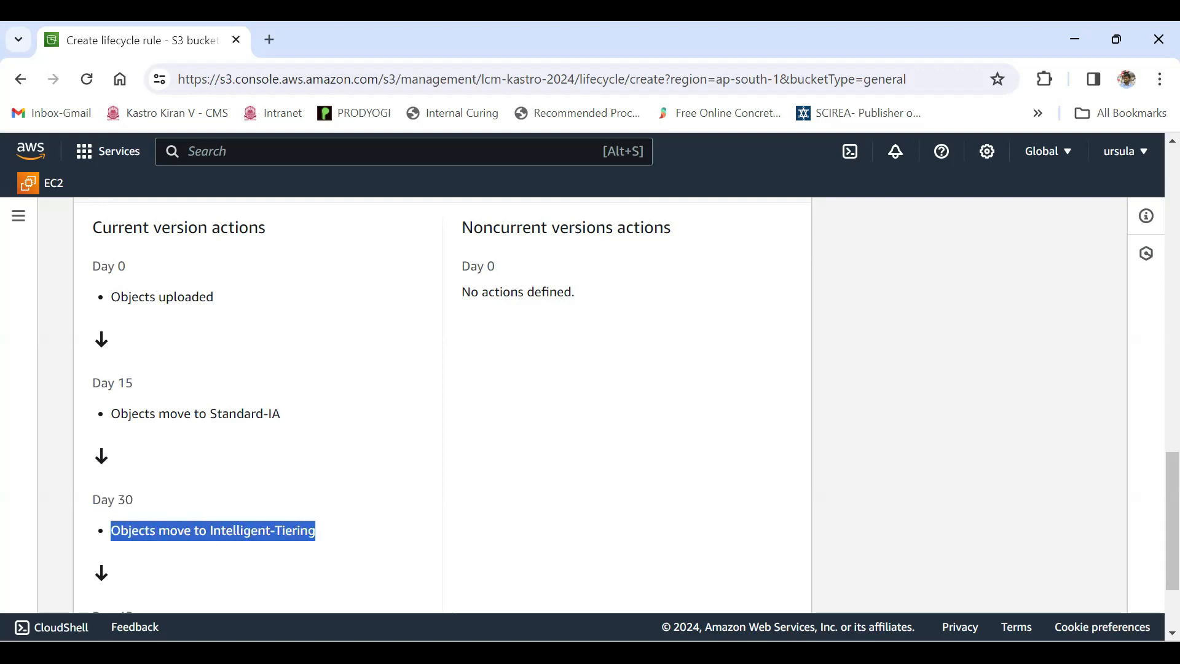
scroll(443, 405, "down", 2)
left_click_drag(92, 485, 350, 516)
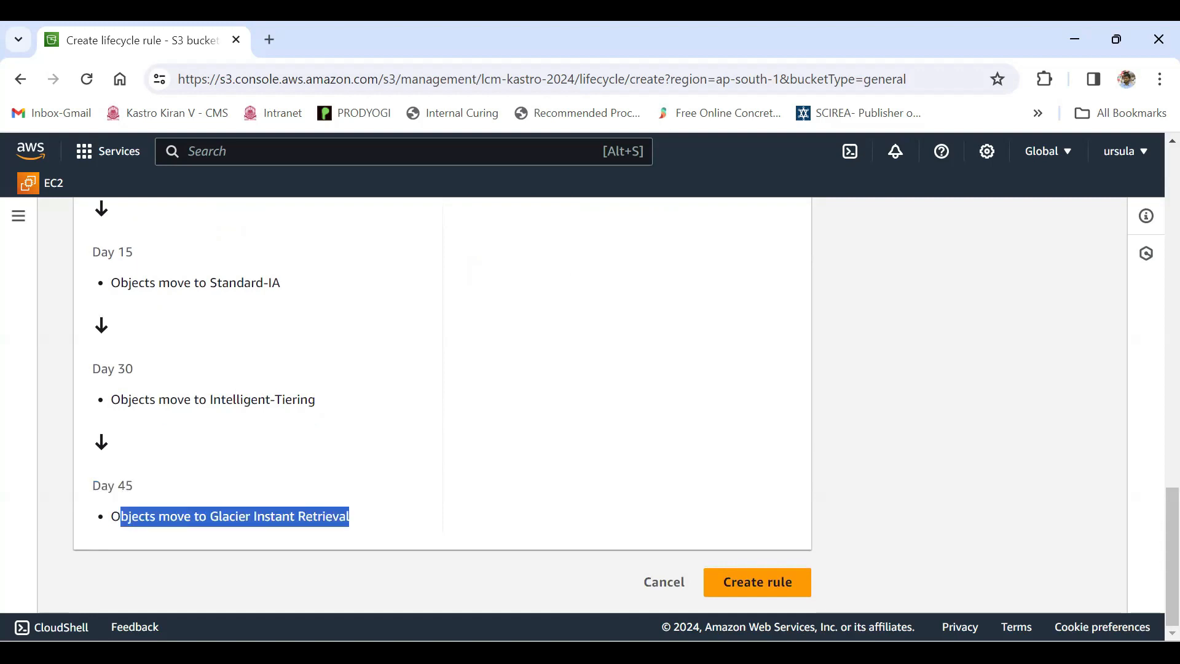
scroll(442, 406, "up", 3)
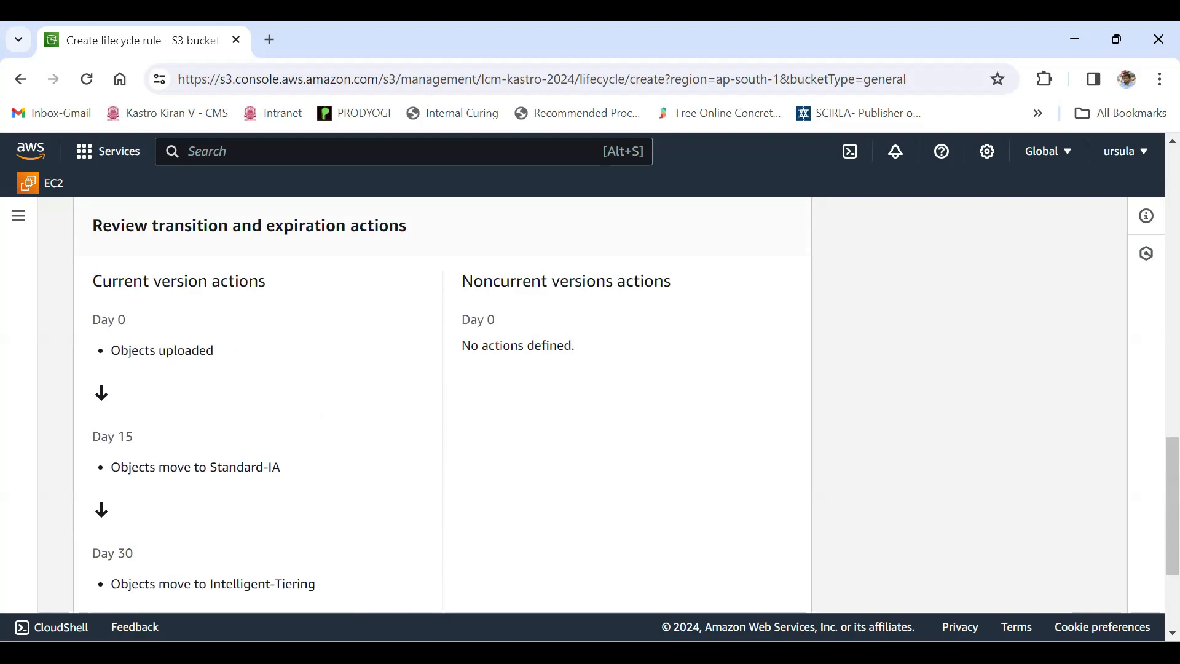
scroll(442, 406, "down", 3)
left_click_drag(92, 485, 133, 486)
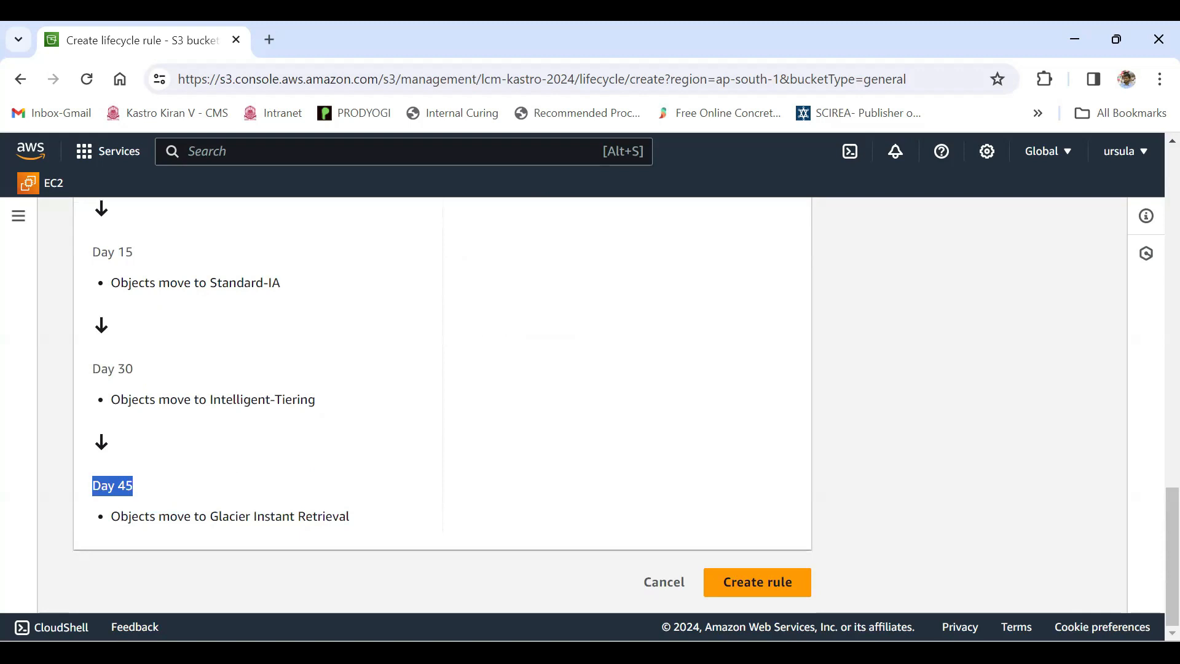
- Try the lifecycle action that deletes expired object delete markers or incomplete multipart uploads, and leave it disabled
scroll(442, 405, "up", 11)
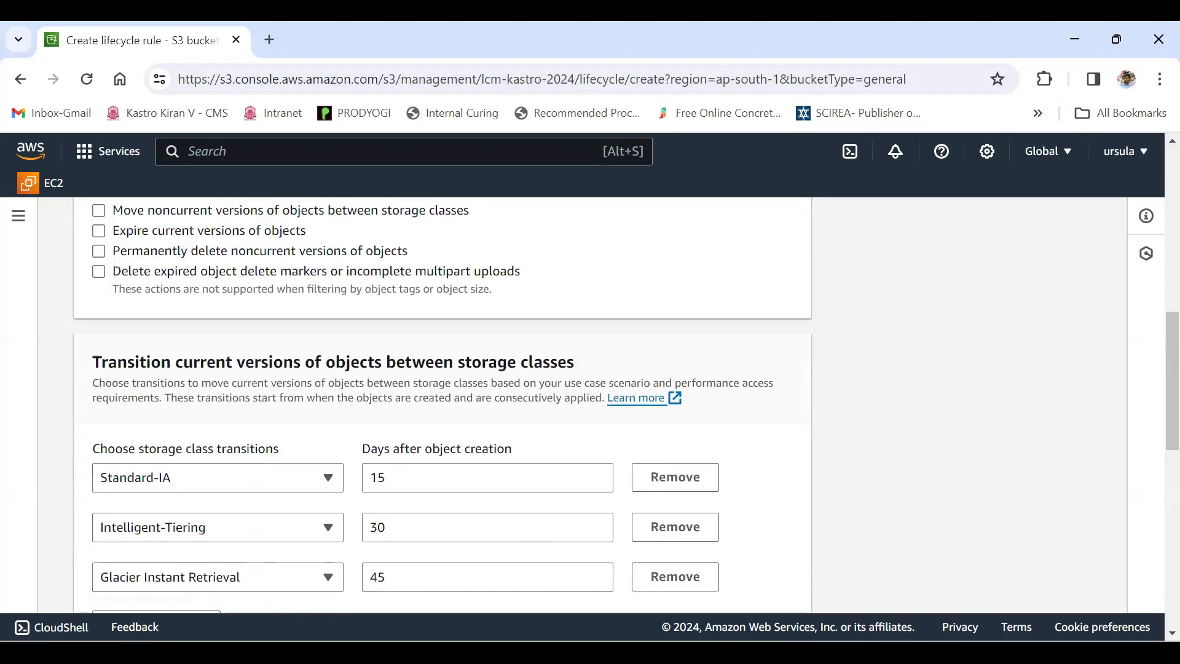
scroll(442, 406, "up", 1)
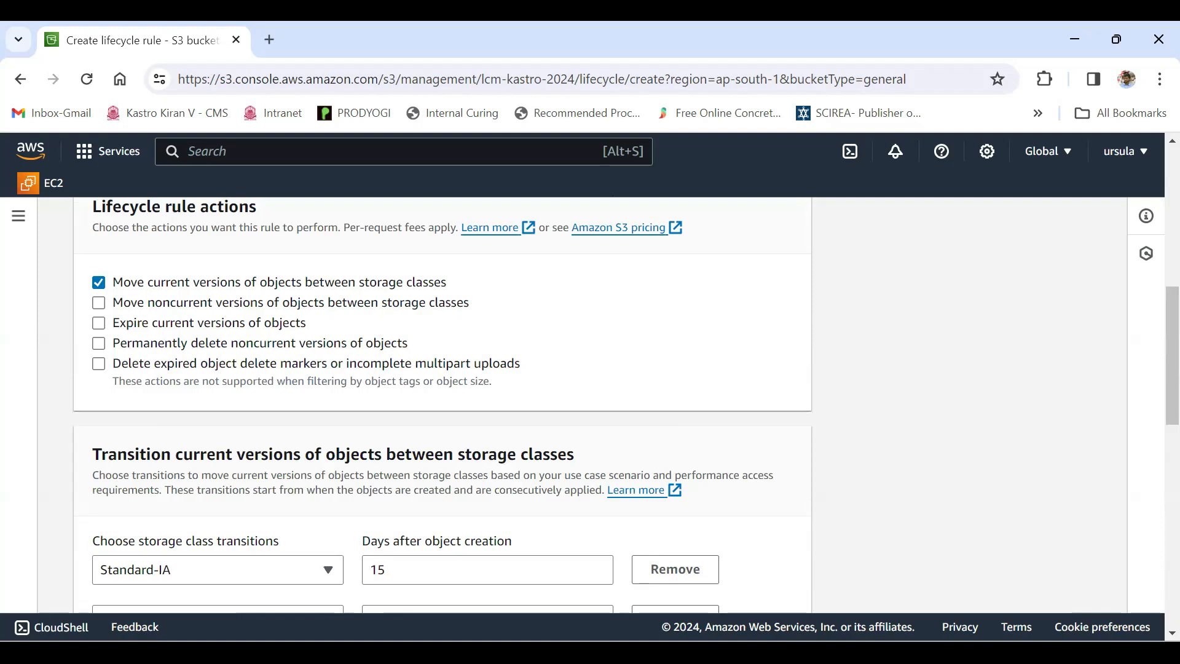
left_click(99, 364)
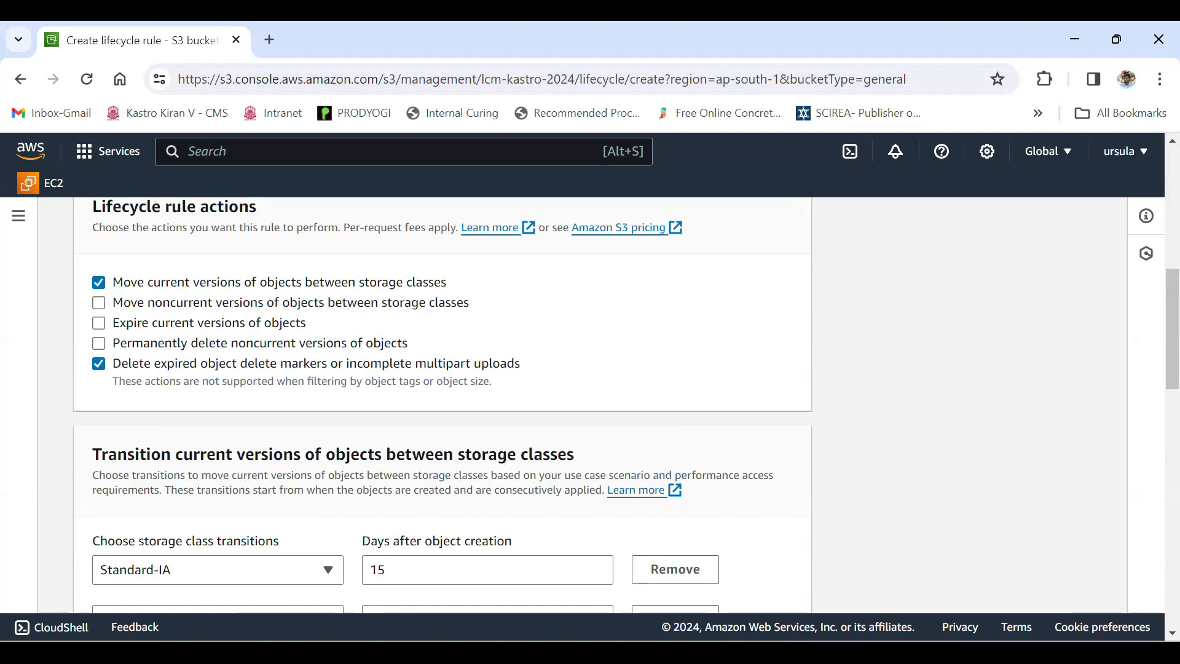
left_click_drag(240, 363, 327, 363)
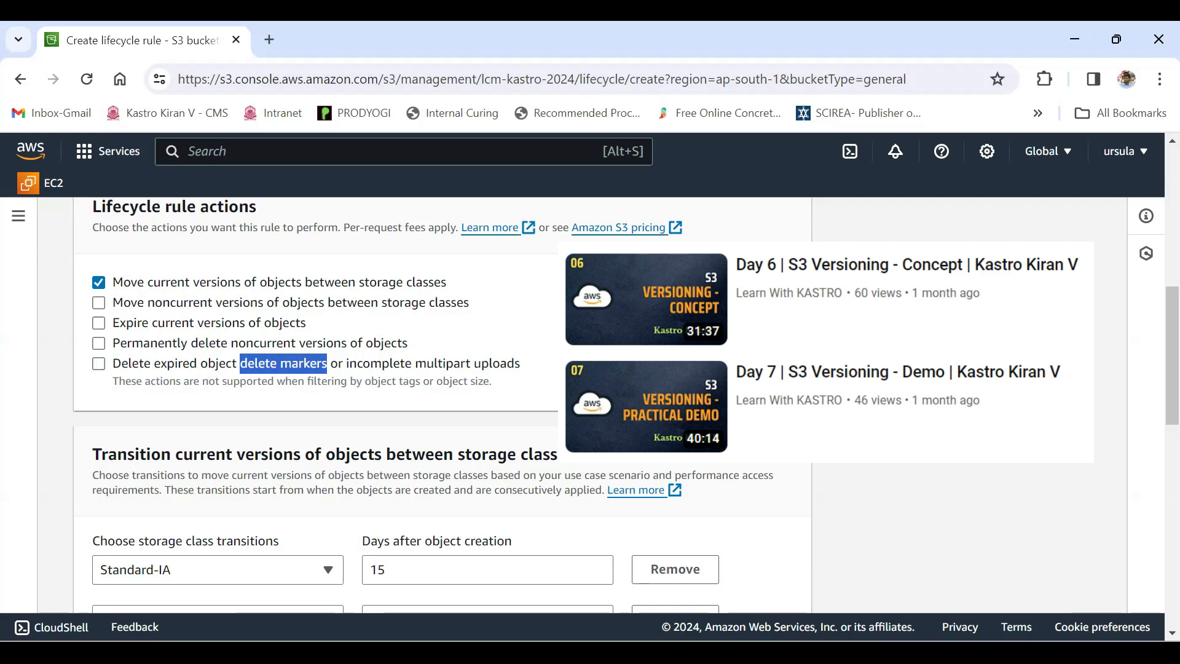
- Change the third transition's storage class to Glacier Deep Archive
scroll(430, 399, "down", 10)
scroll(430, 400, "up", 5)
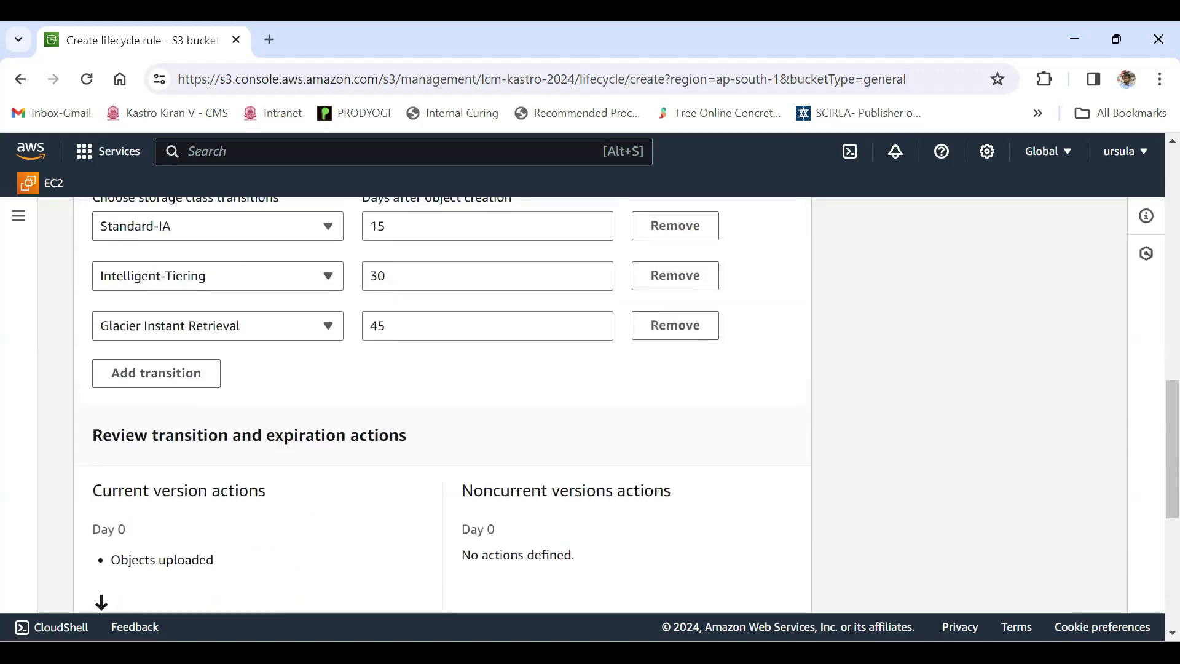
scroll(430, 399, "up", 1)
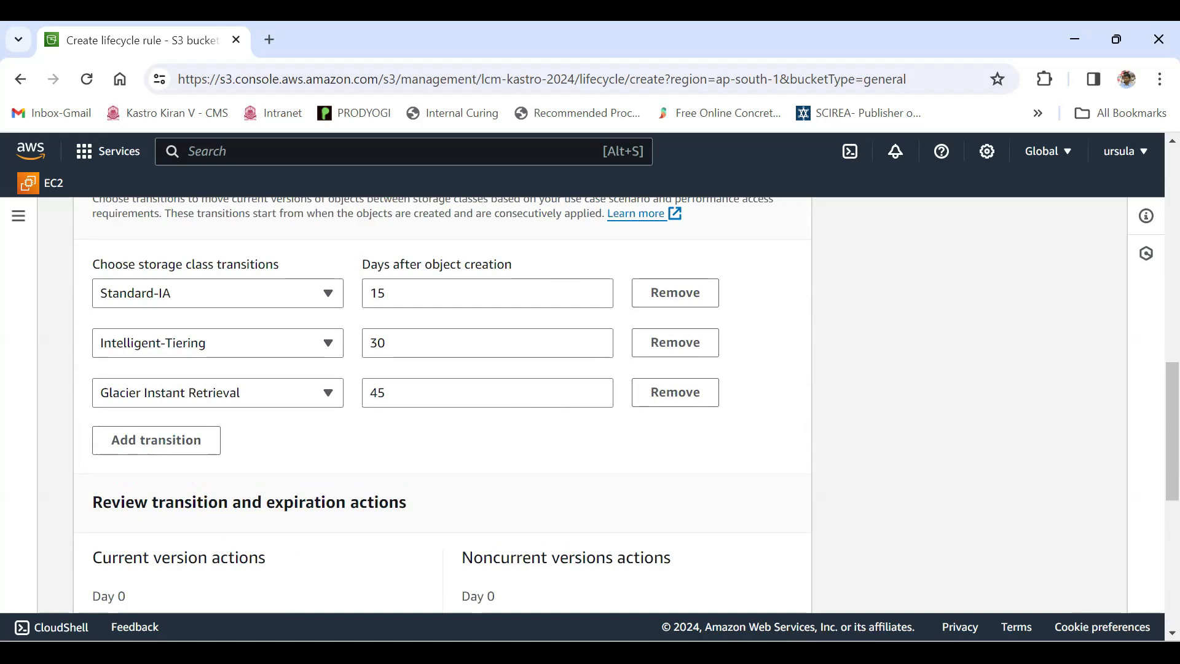
left_click(246, 392)
scroll(246, 392, "up", 1)
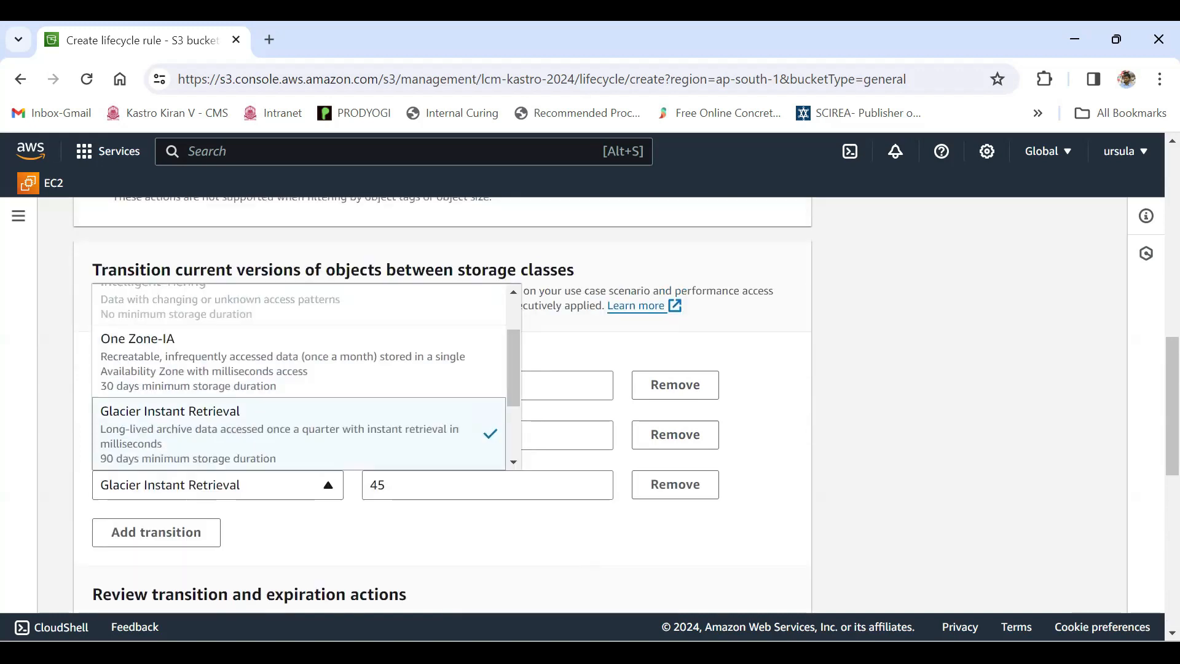
scroll(299, 378, "up", 1)
scroll(298, 378, "down", 3)
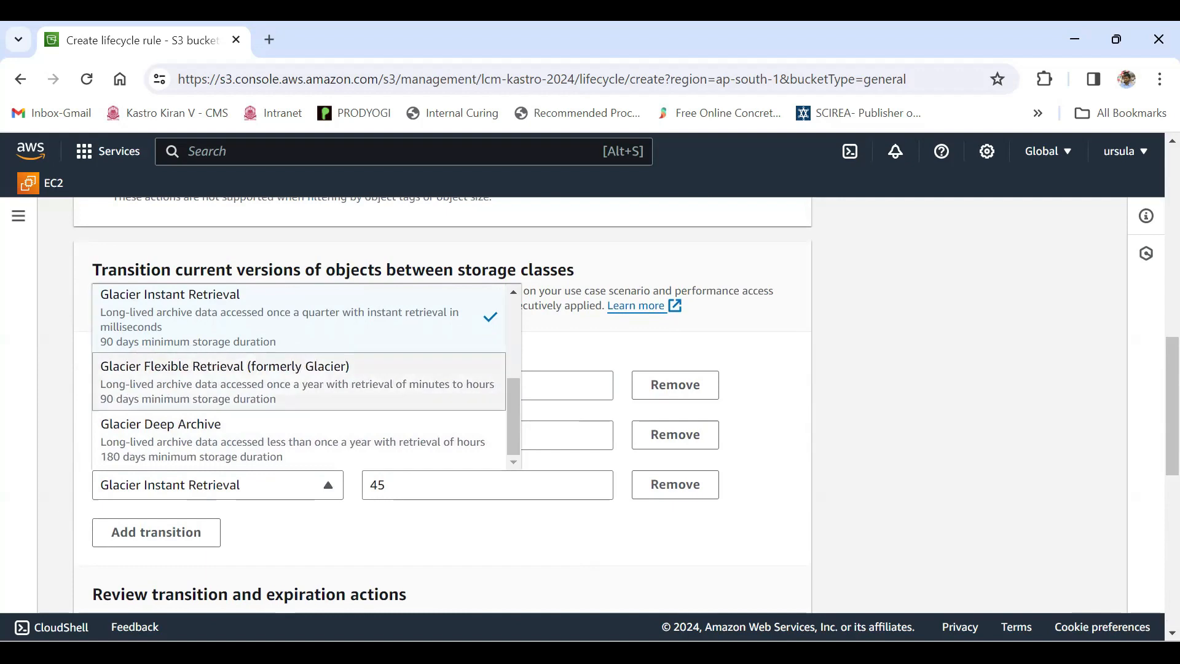
left_click(224, 437)
scroll(442, 405, "down", 3)
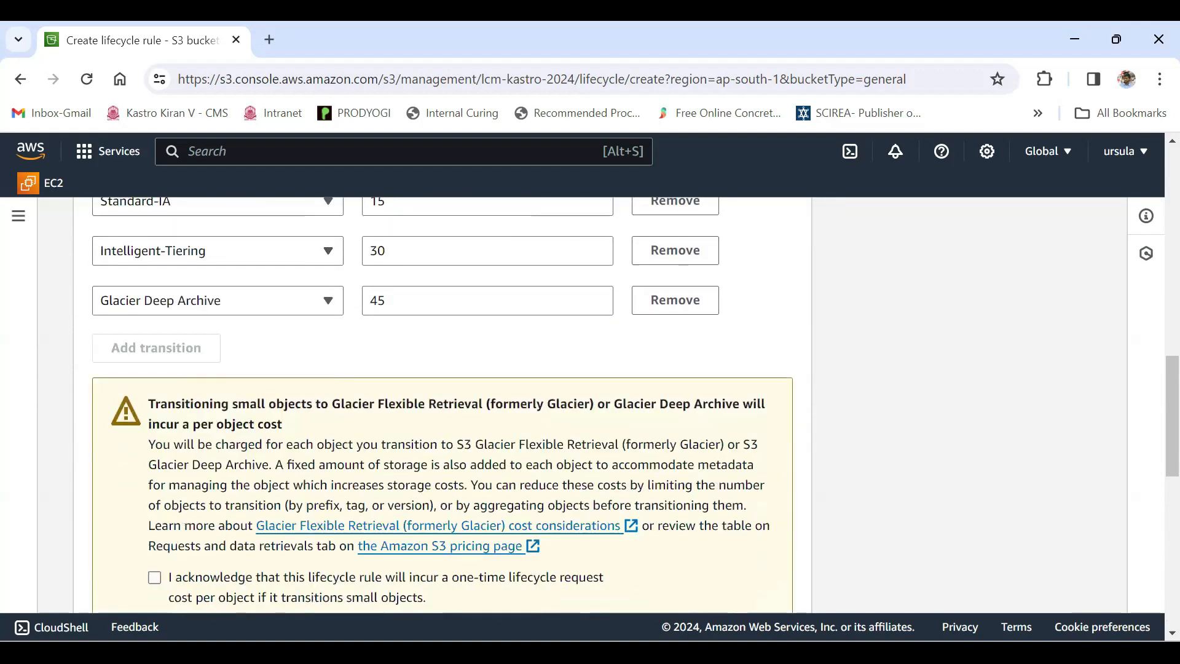
- Read the notice about per-object charges for transitions to Glacier Flexible Retrieval or Glacier Deep Archive
scroll(443, 405, "down", 2)
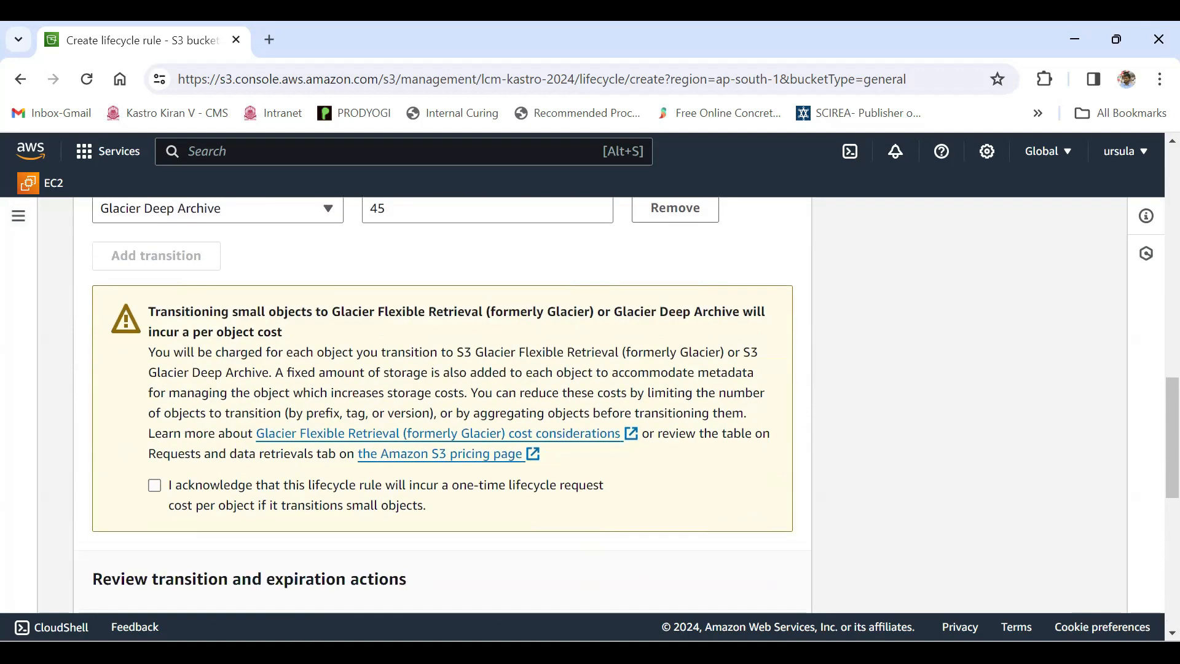
left_click_drag(148, 352, 386, 352)
left_click_drag(391, 352, 621, 352)
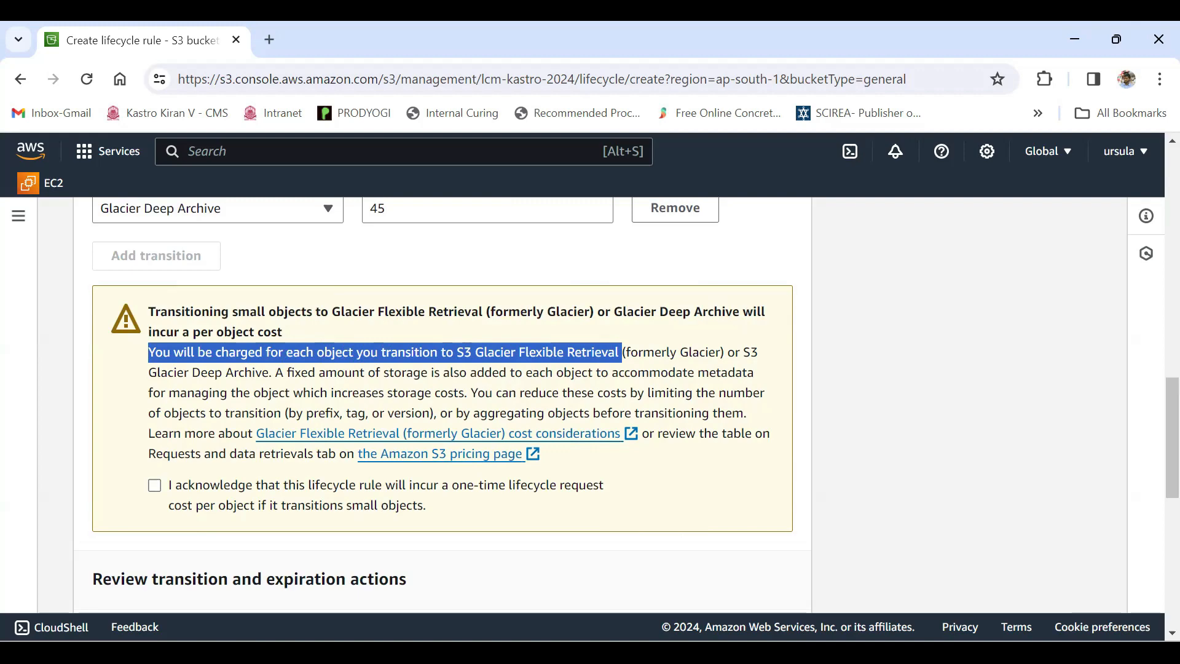
scroll(443, 430, "up", 3)
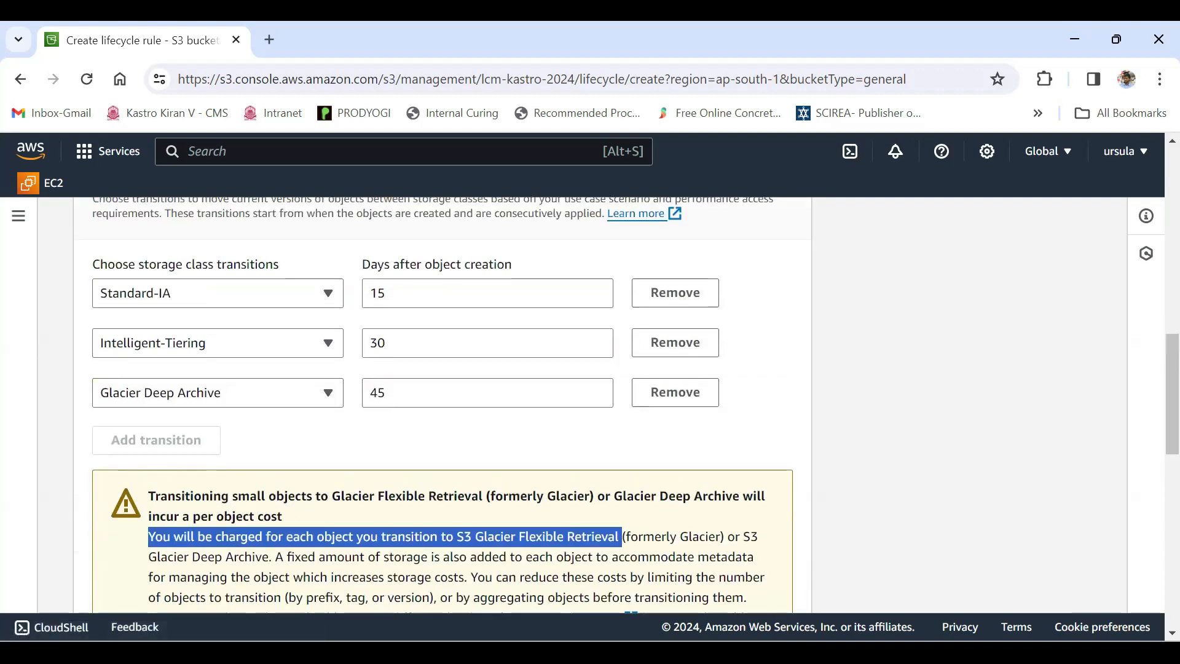
scroll(443, 430, "down", 3)
scroll(442, 400, "up", 1)
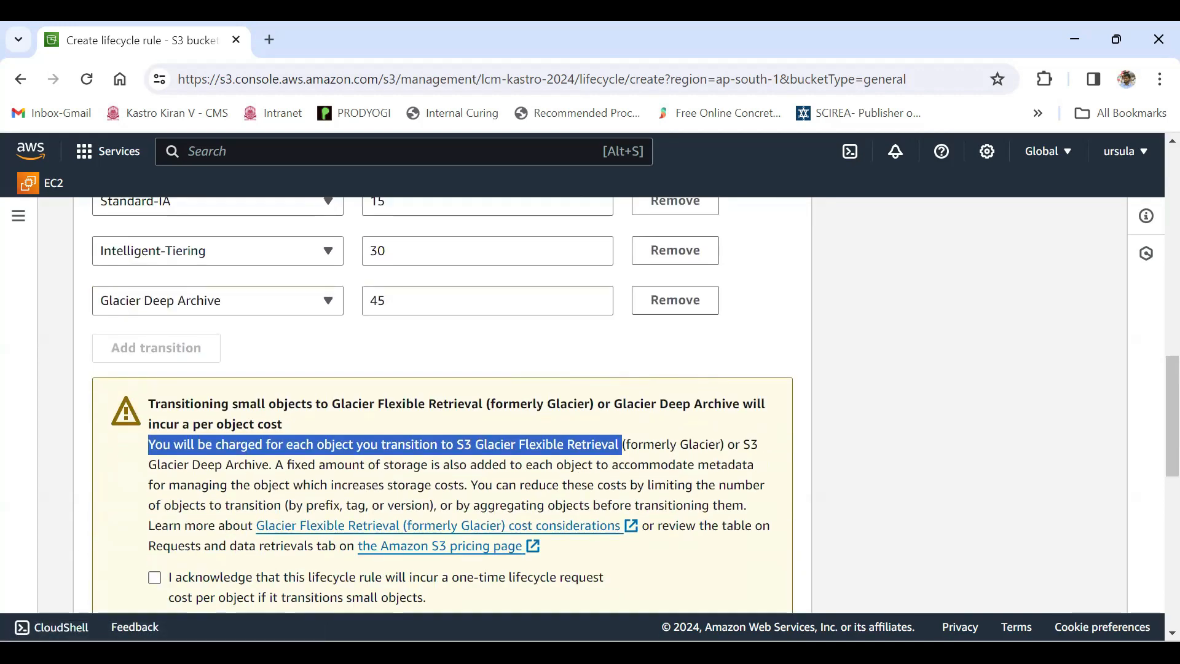
- Set the third transition's storage class back to Glacier Instant Retrieval
left_click(276, 300)
scroll(307, 436, "down", 5)
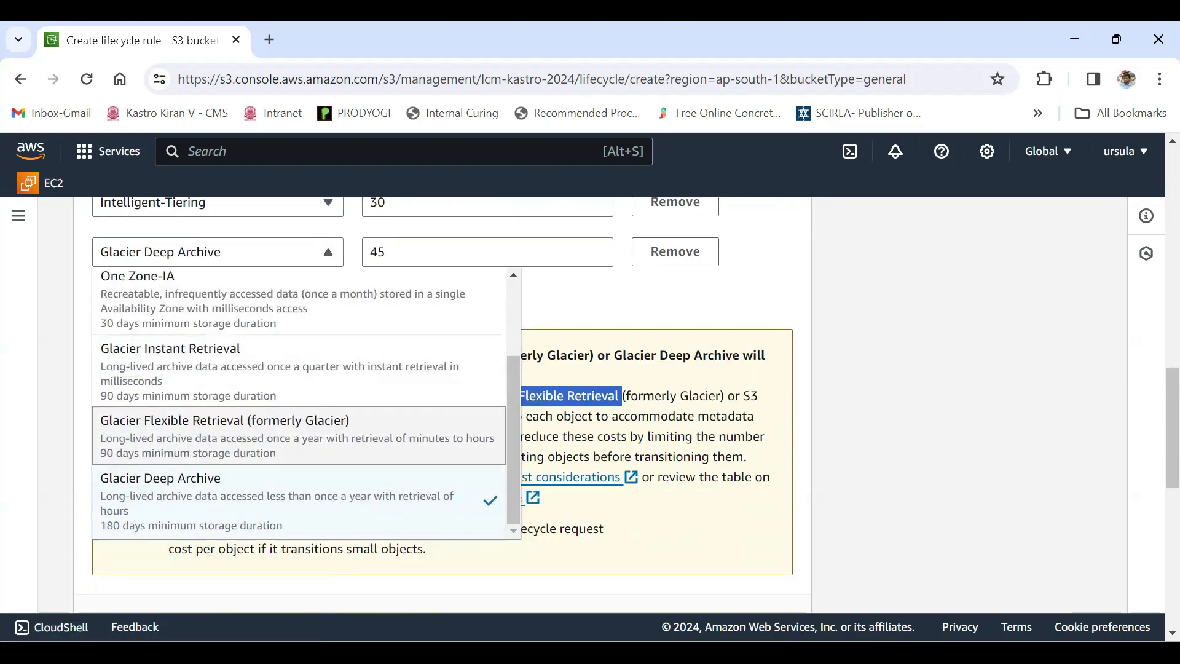
scroll(307, 436, "up", 4)
left_click(276, 326)
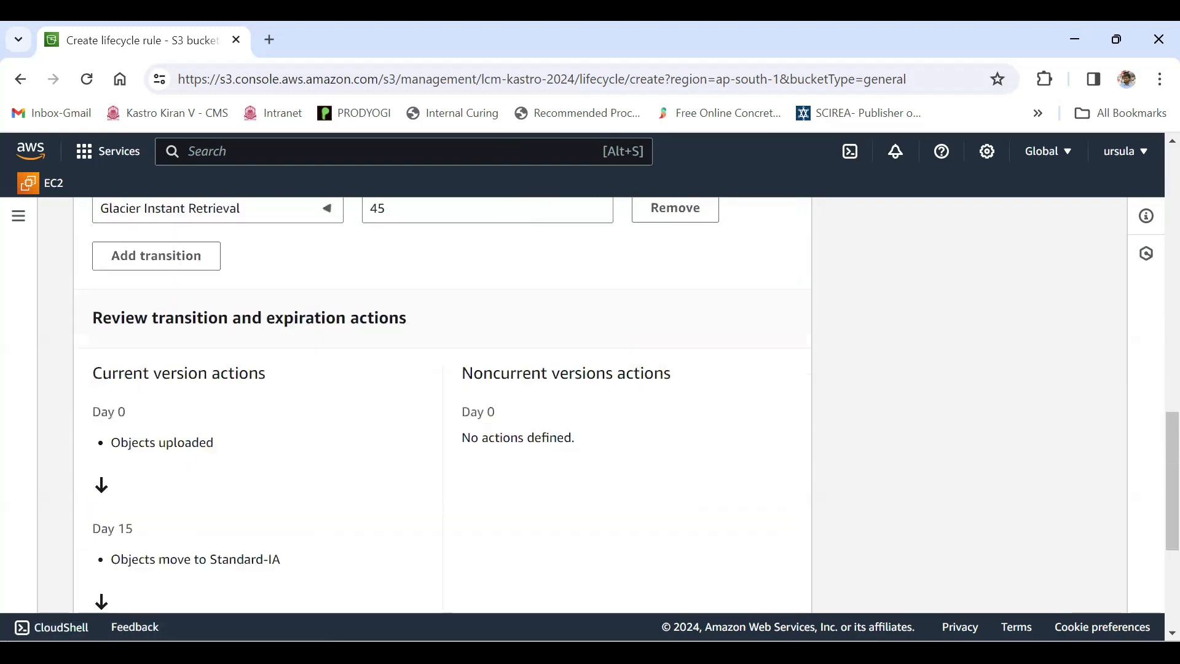
- Check the three configured transitions and try to create the lifecycle rule
scroll(276, 326, "up", 3)
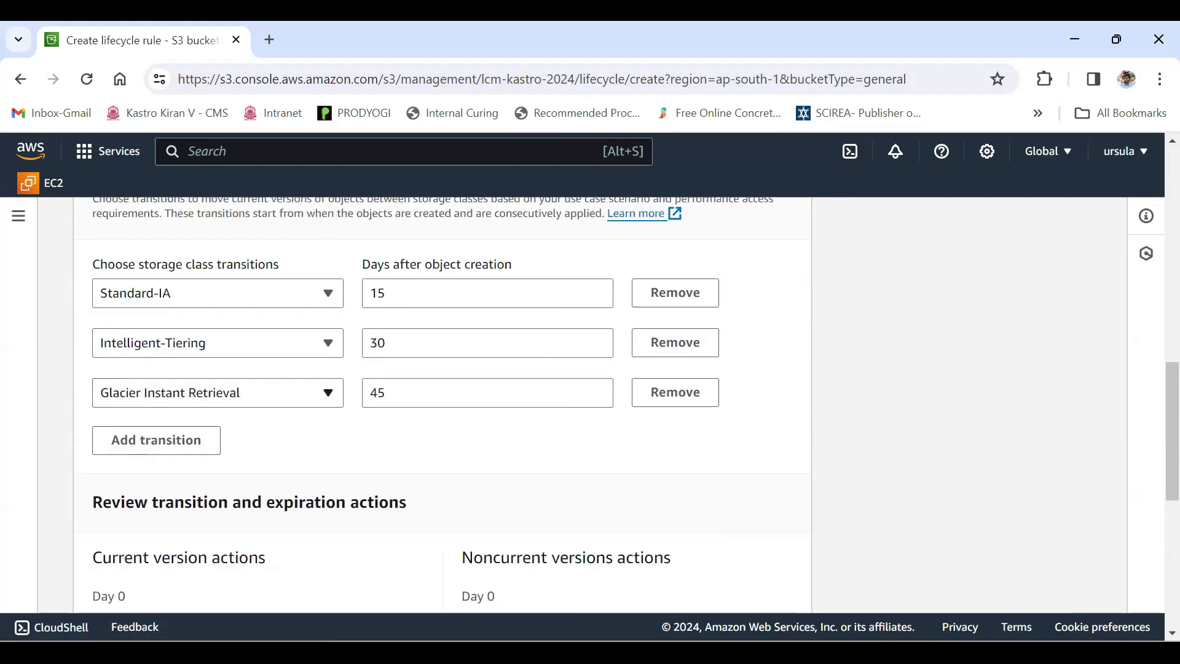
scroll(442, 399, "down", 6)
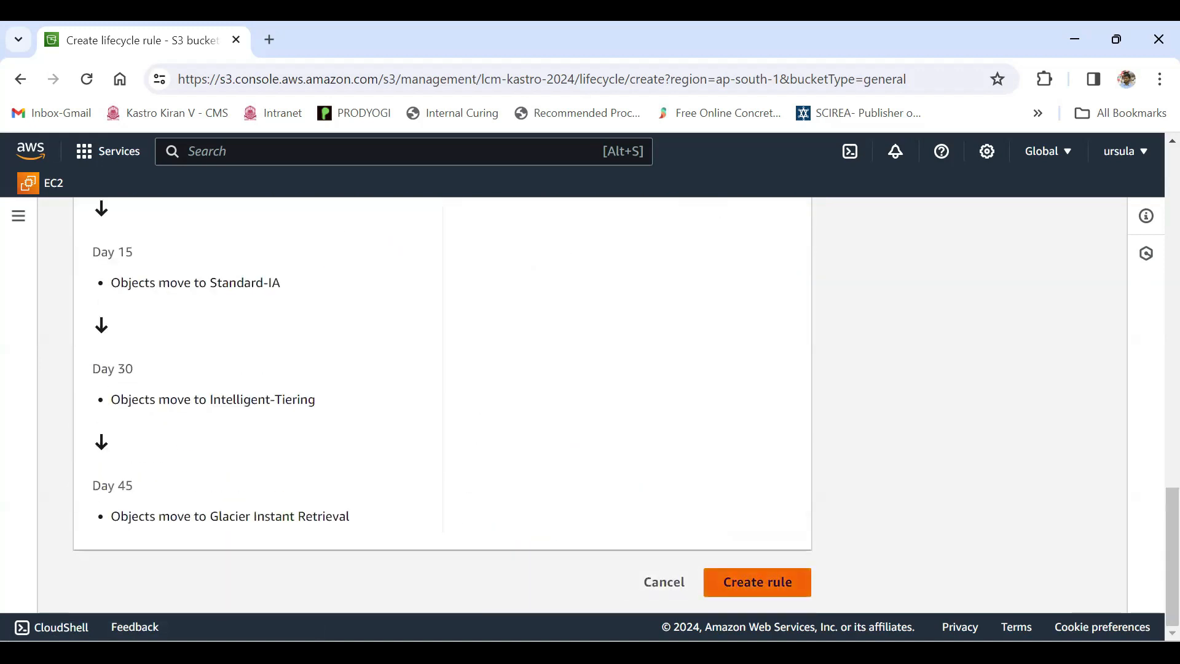
left_click(757, 582)
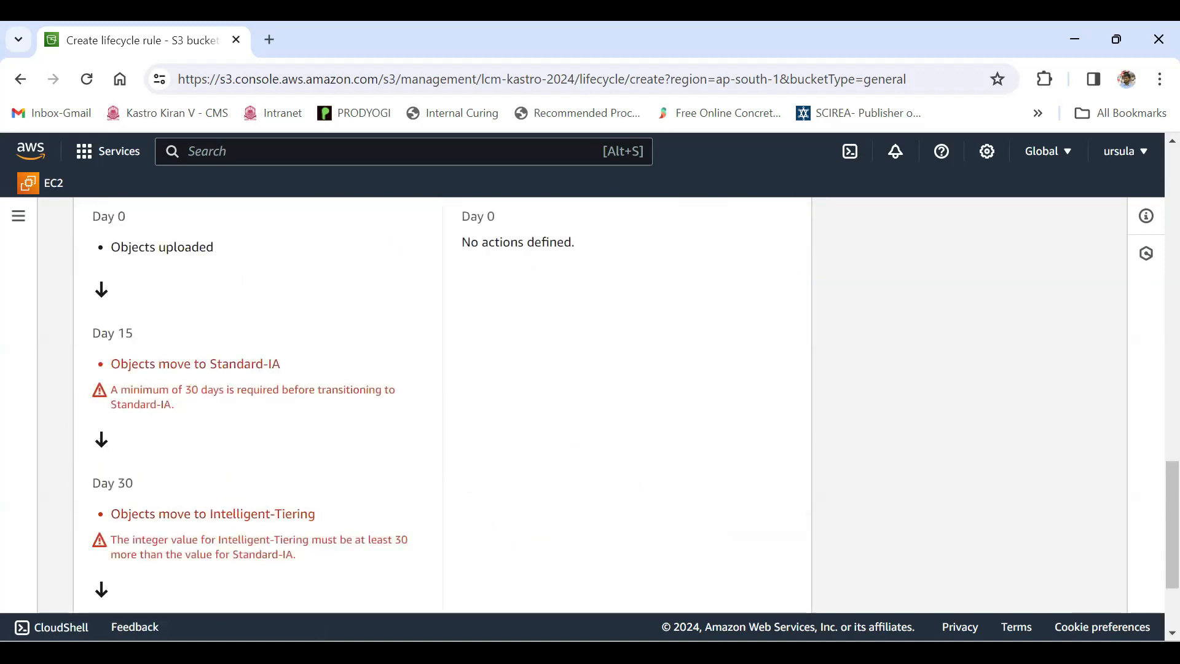
- Read the errors on the Standard-IA and Intelligent-Tiering transitions in the timeline of current version actions
scroll(442, 399, "down", 2)
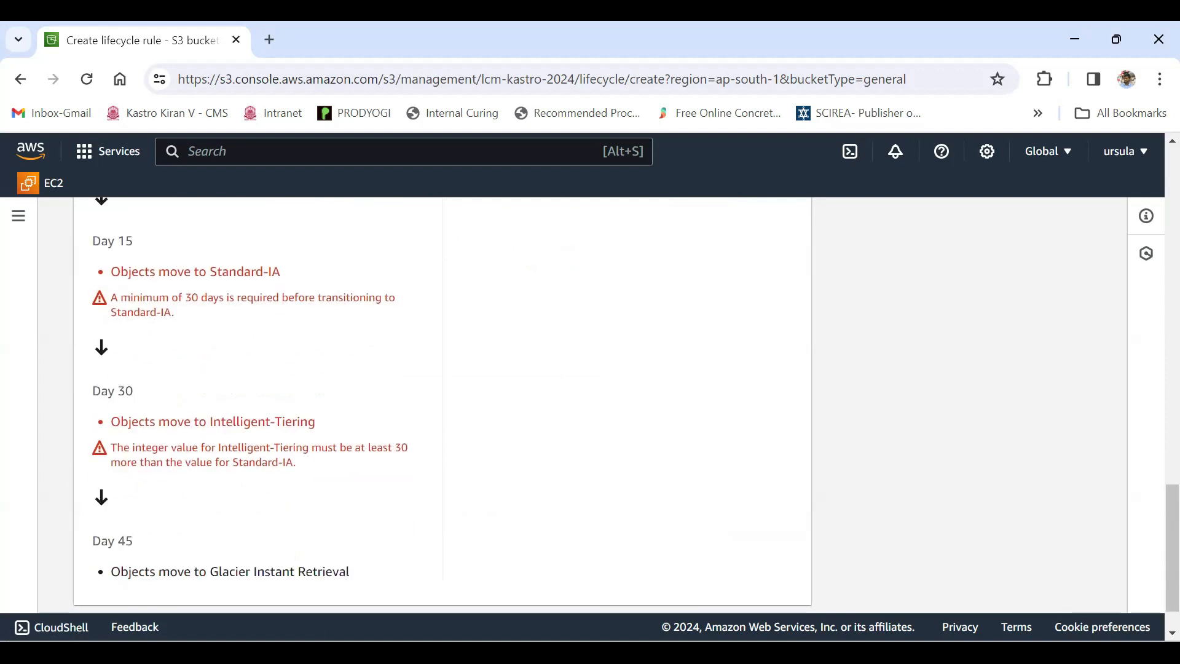
left_click_drag(111, 298, 384, 297)
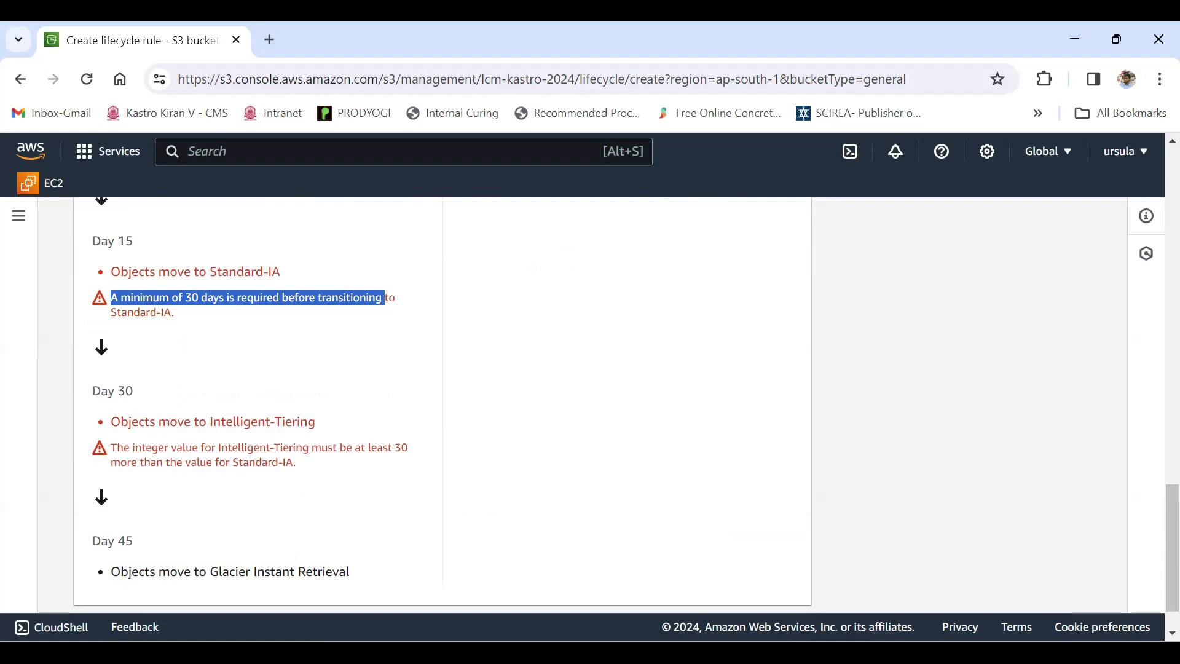
scroll(442, 405, "up", 3)
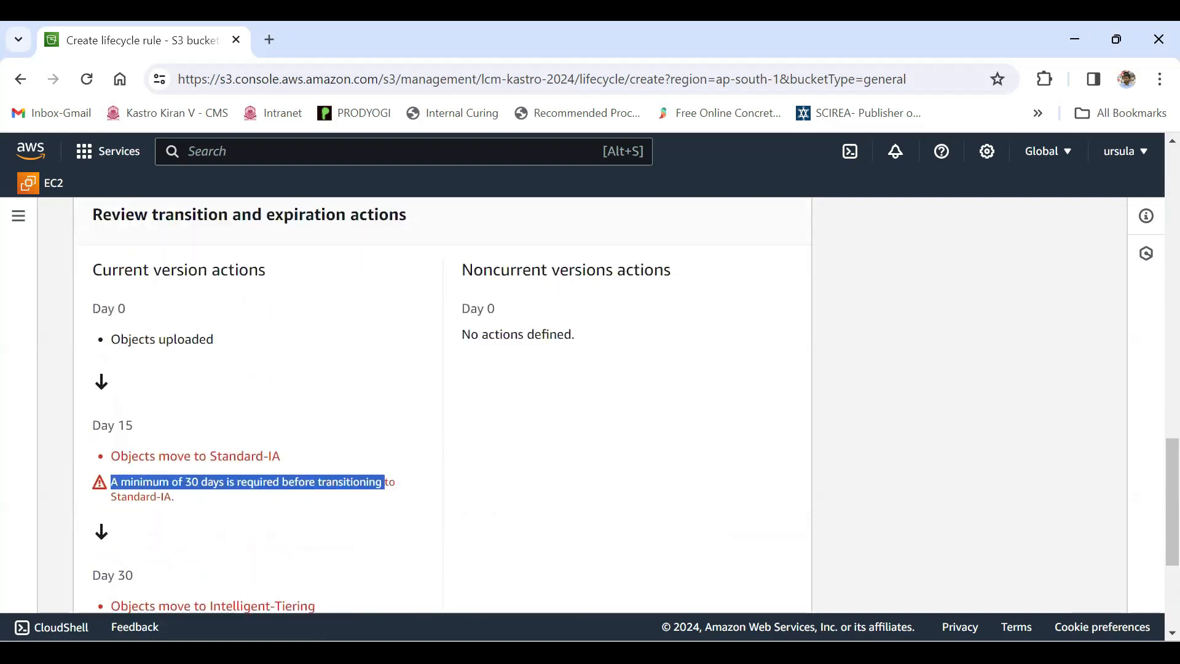
left_click_drag(92, 308, 125, 309)
left_click_drag(92, 425, 272, 456)
left_click(147, 456)
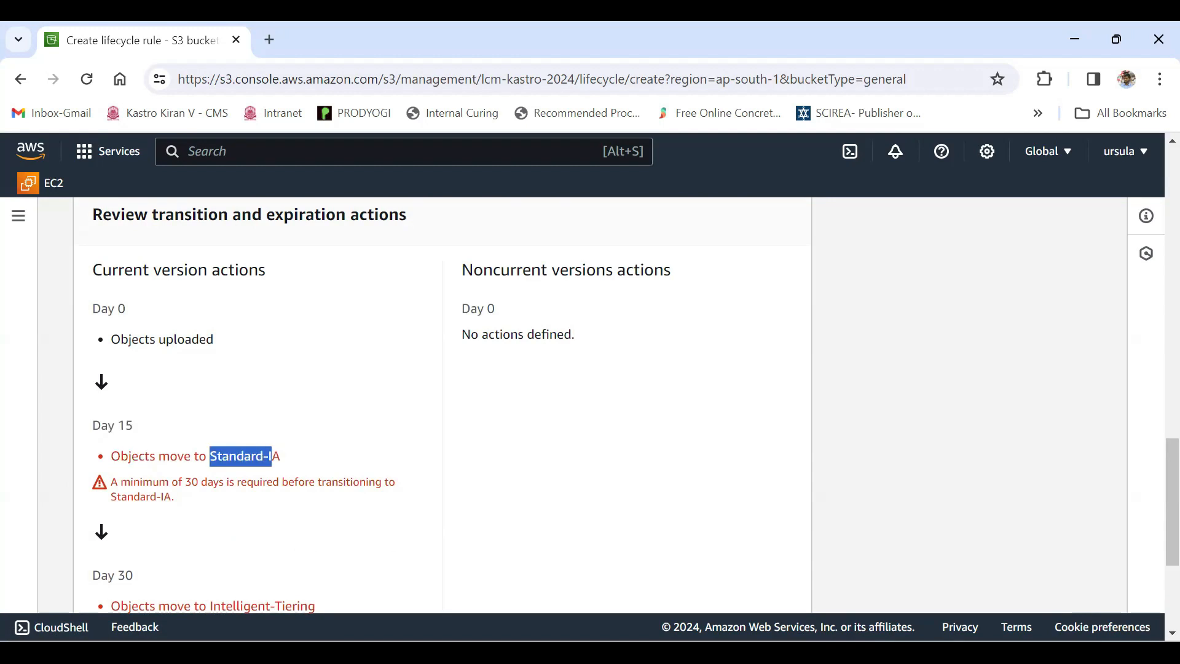
left_click_drag(185, 482, 198, 482)
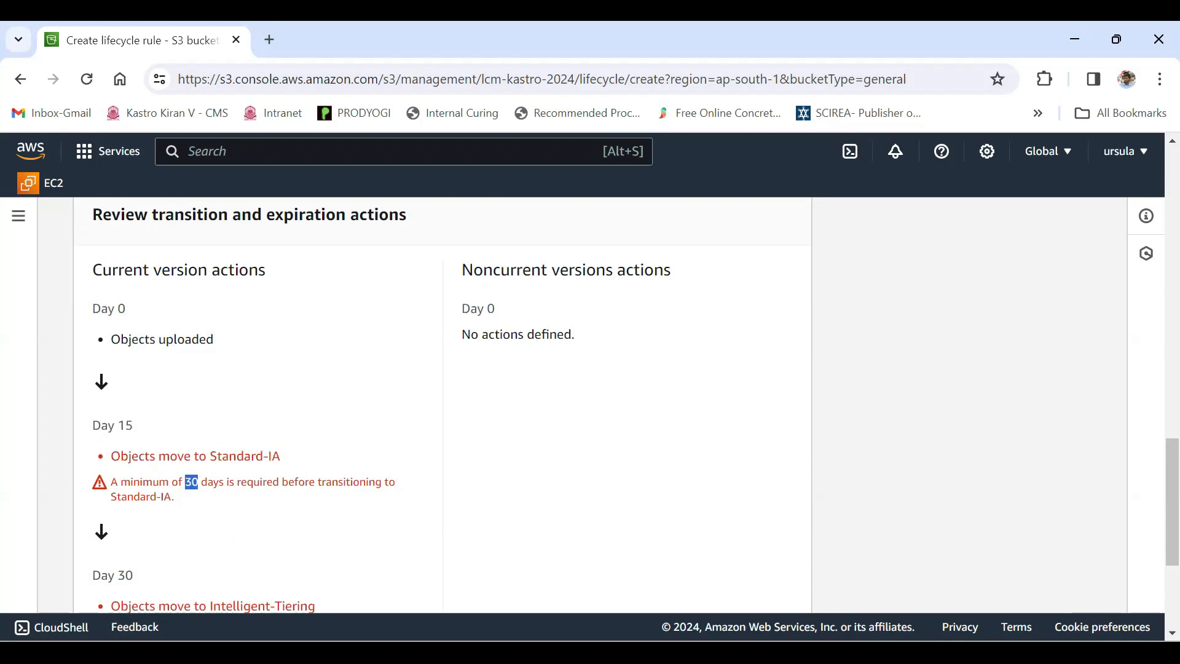
- Set the Standard-IA transition to 30 days and the Intelligent-Tiering transition to 60 days after object creation
scroll(394, 468, "up", 5)
left_click(405, 468)
left_click_drag(393, 385, 338, 385)
type("30")
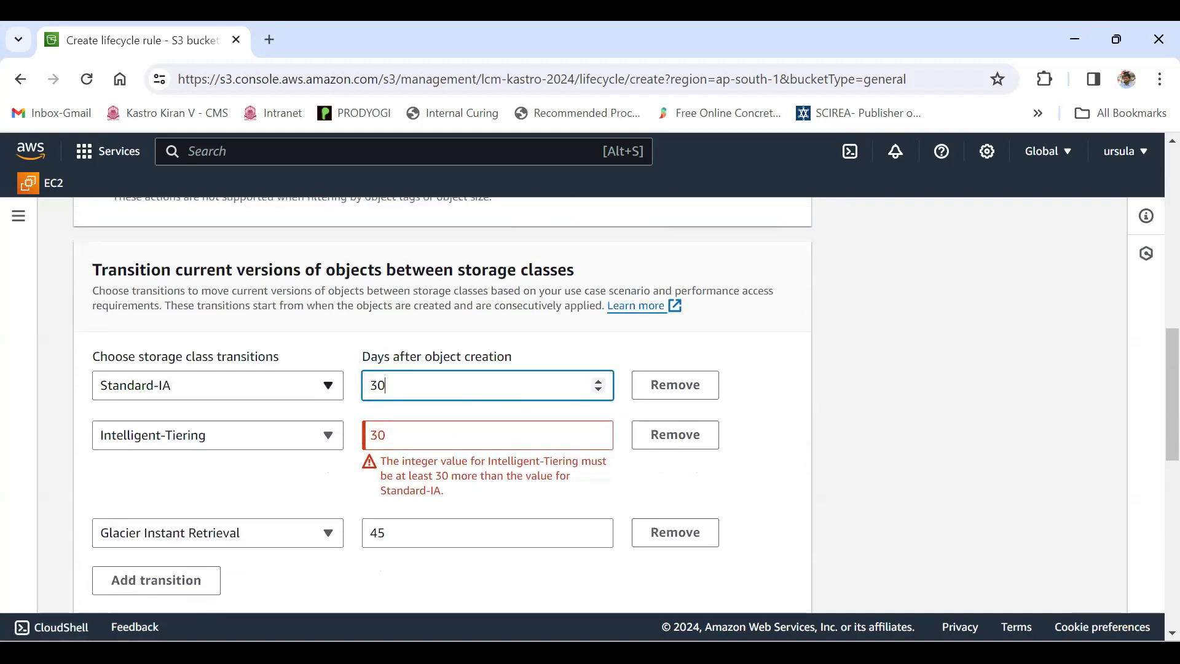
left_click(418, 435)
key("BackSpace")
key("BackSpace")
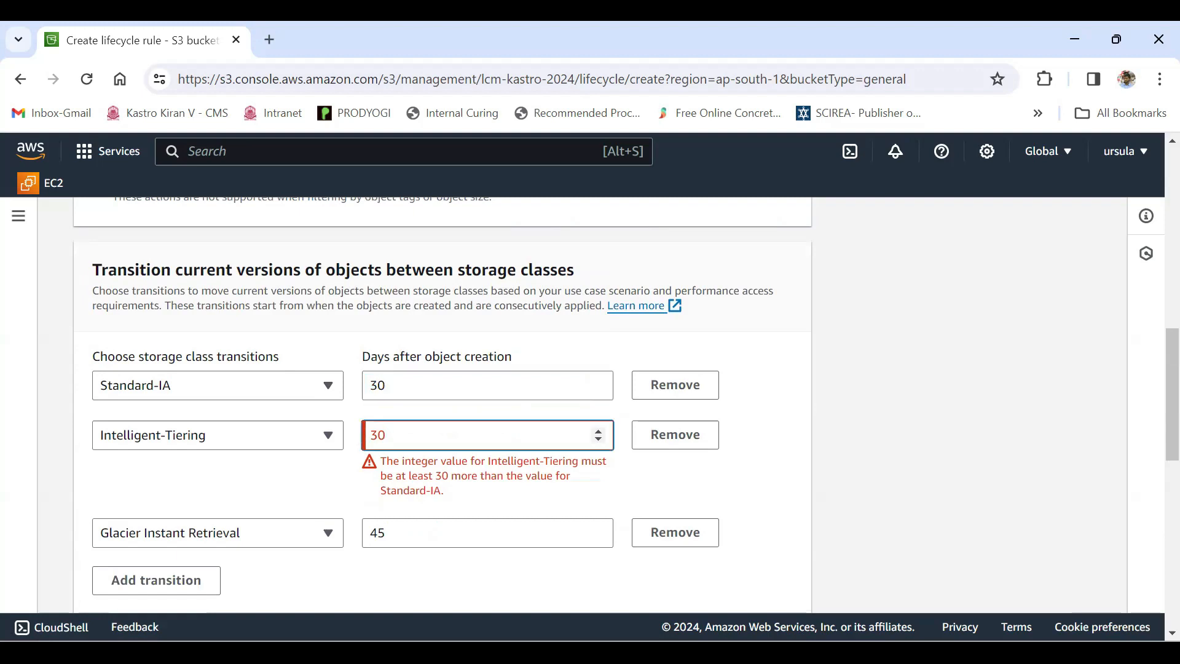
type("60")
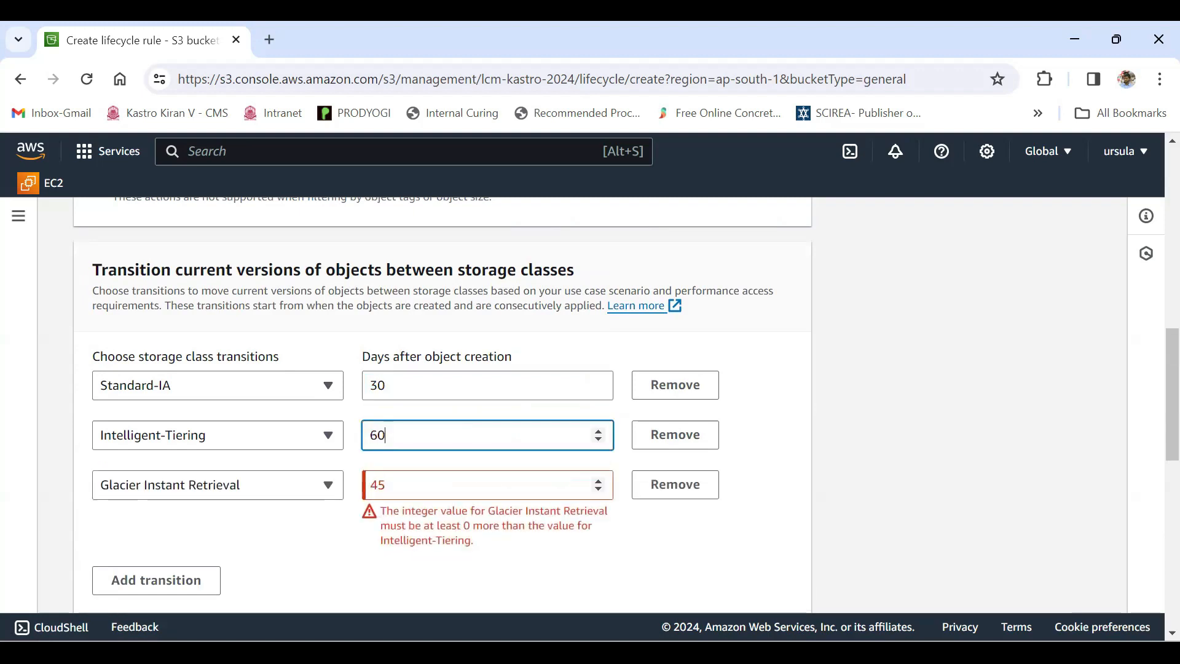
- Set the Glacier Instant Retrieval transition to 70 days after object creation and create the lifecycle rule
left_click(418, 485)
key("BackSpace")
key("BackSpace")
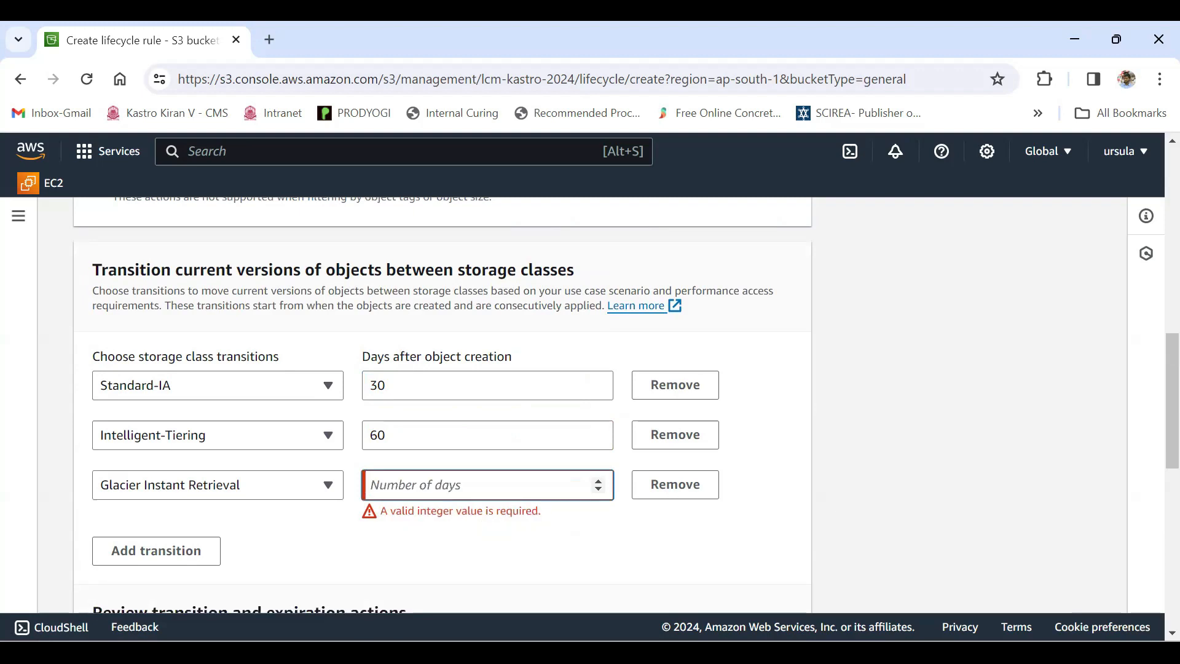
type("70")
scroll(442, 405, "down", 10)
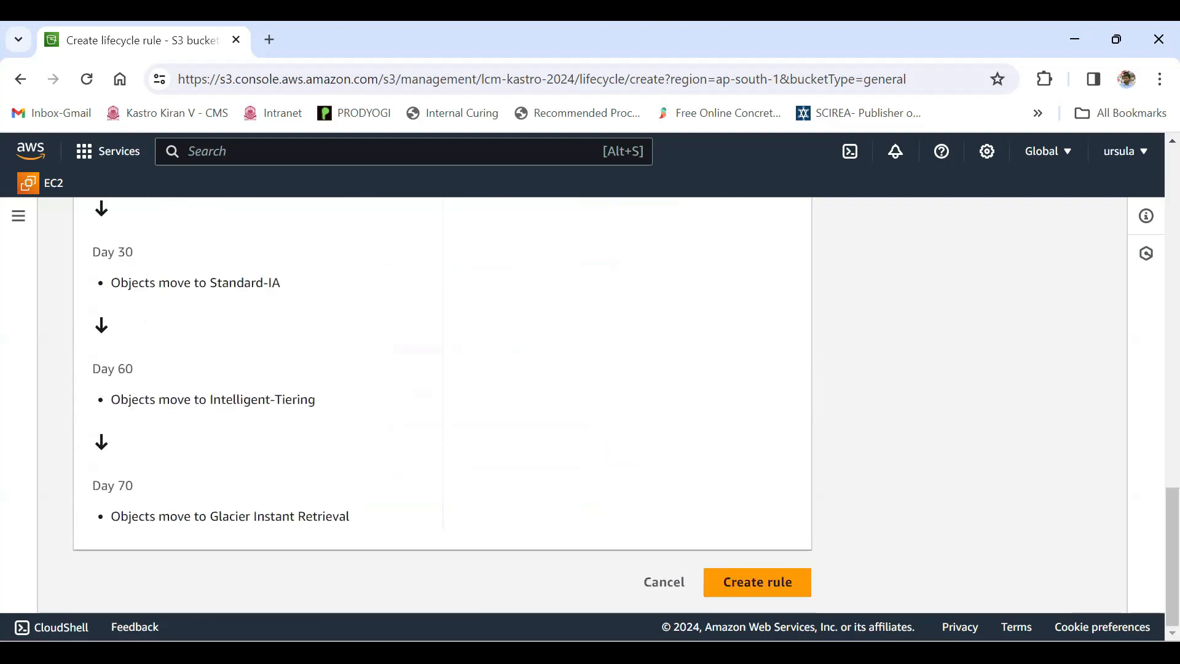
left_click(757, 582)
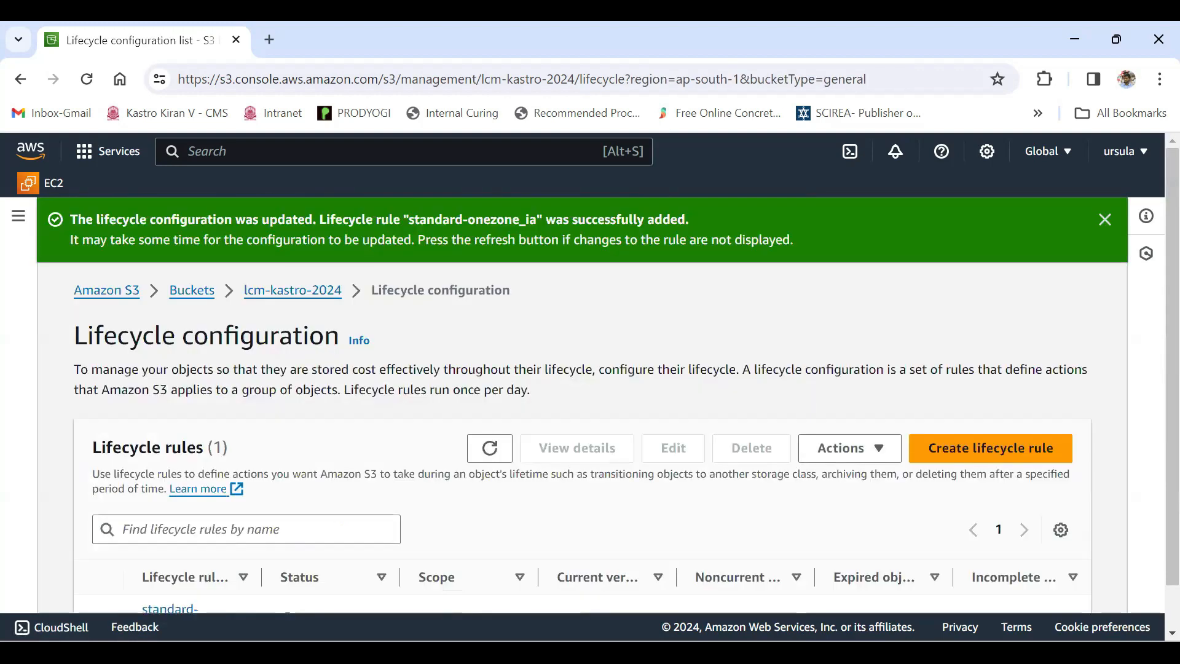
scroll(590, 394, "down", 1)
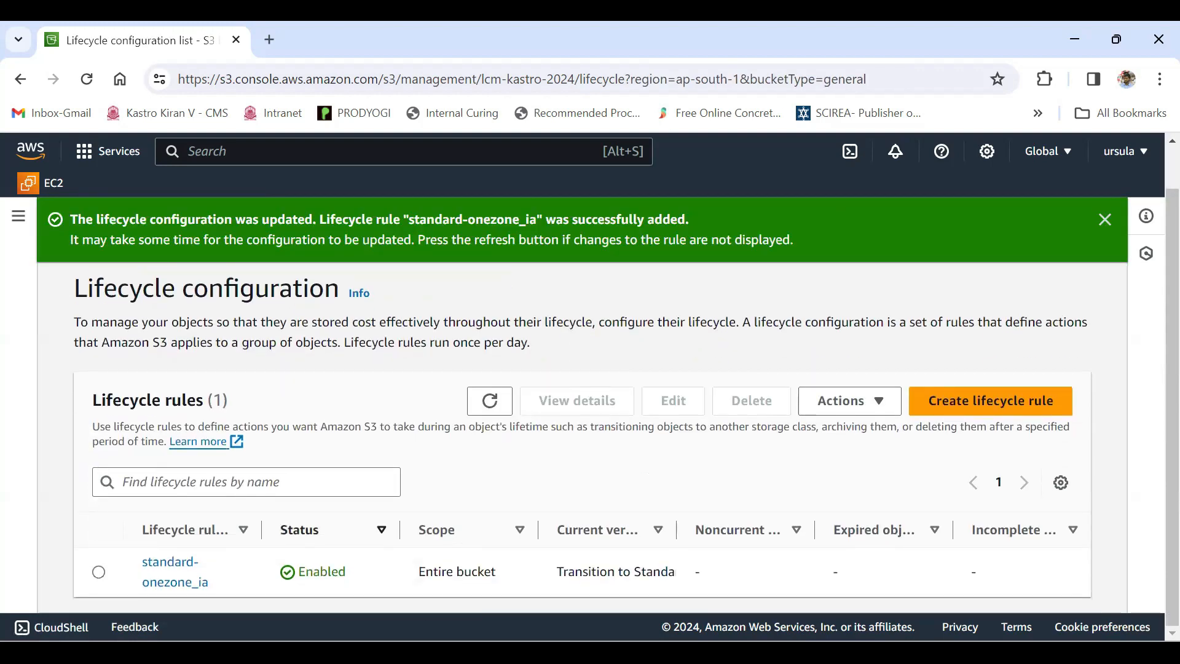
scroll(590, 393, "up", 1)
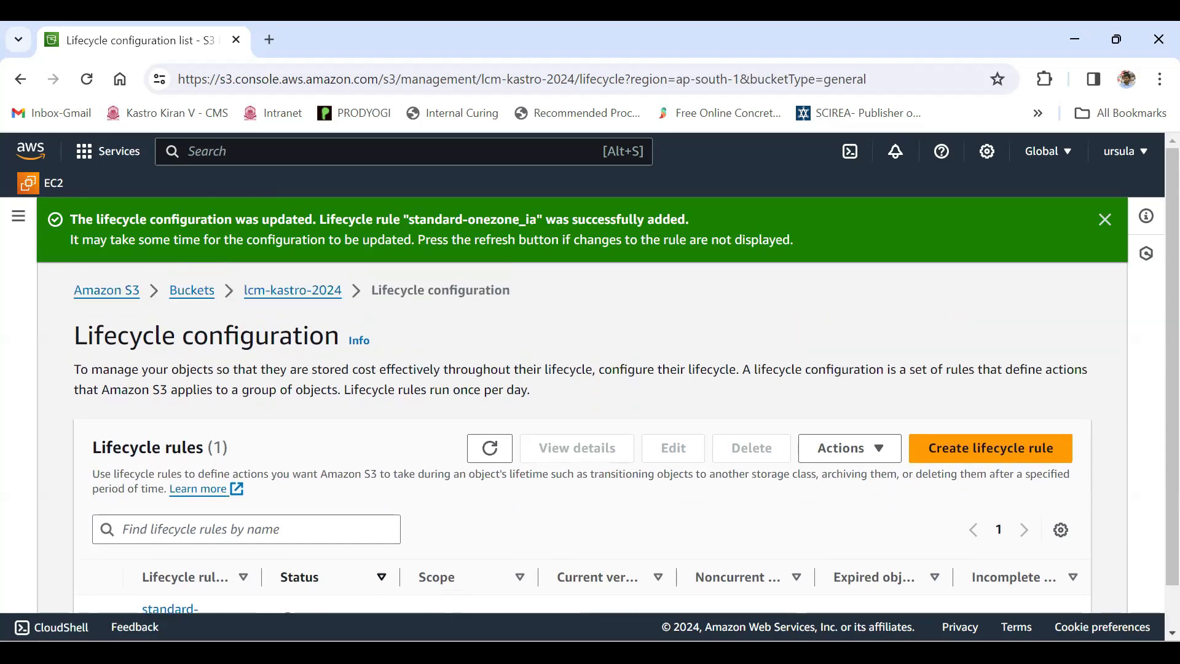
- Return to bucket lcm-kastro-2024 and check the lifecycle rules in its management settings
left_click(292, 290)
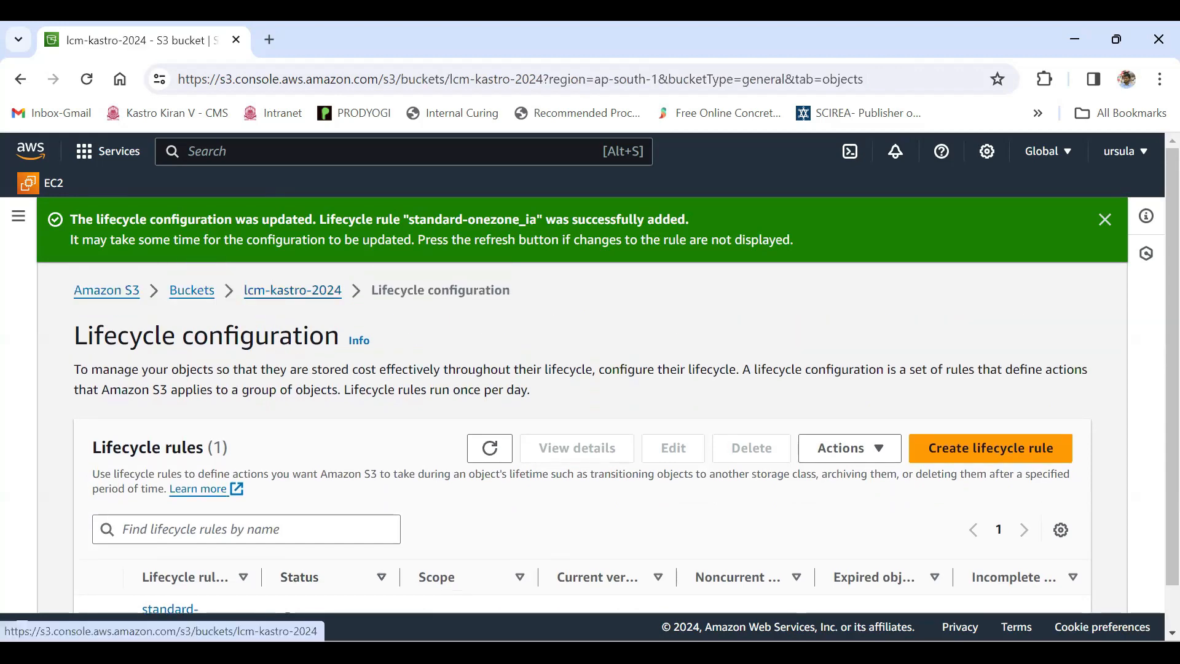
scroll(590, 394, "down", 2)
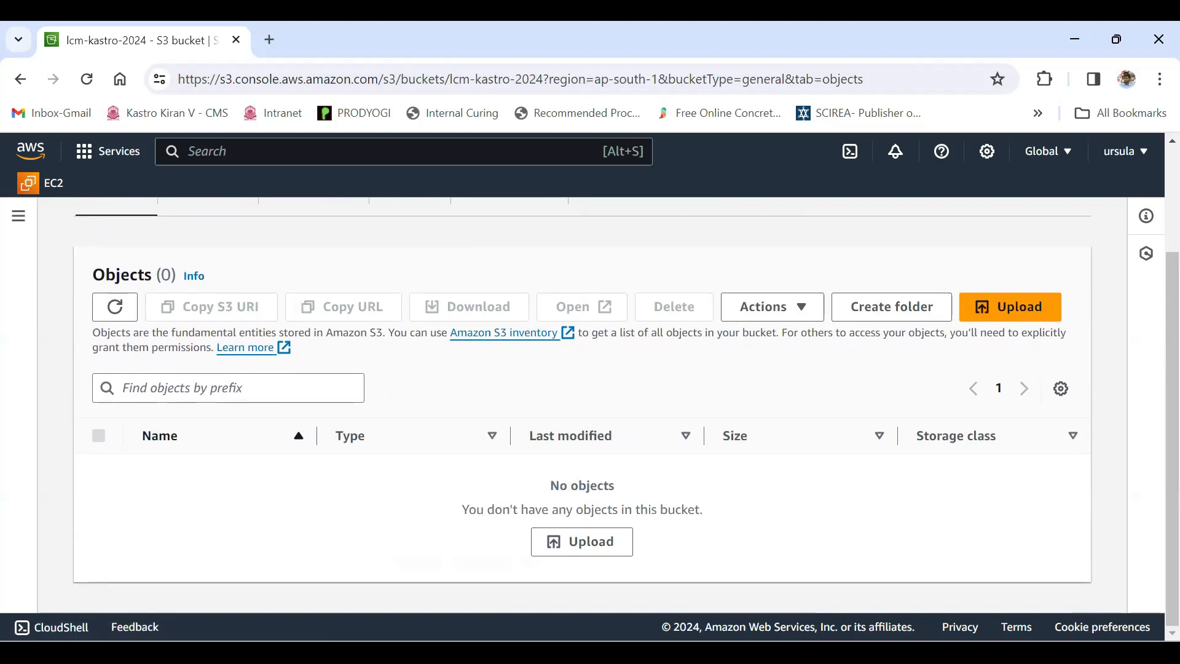
scroll(589, 393, "up", 3)
left_click(510, 331)
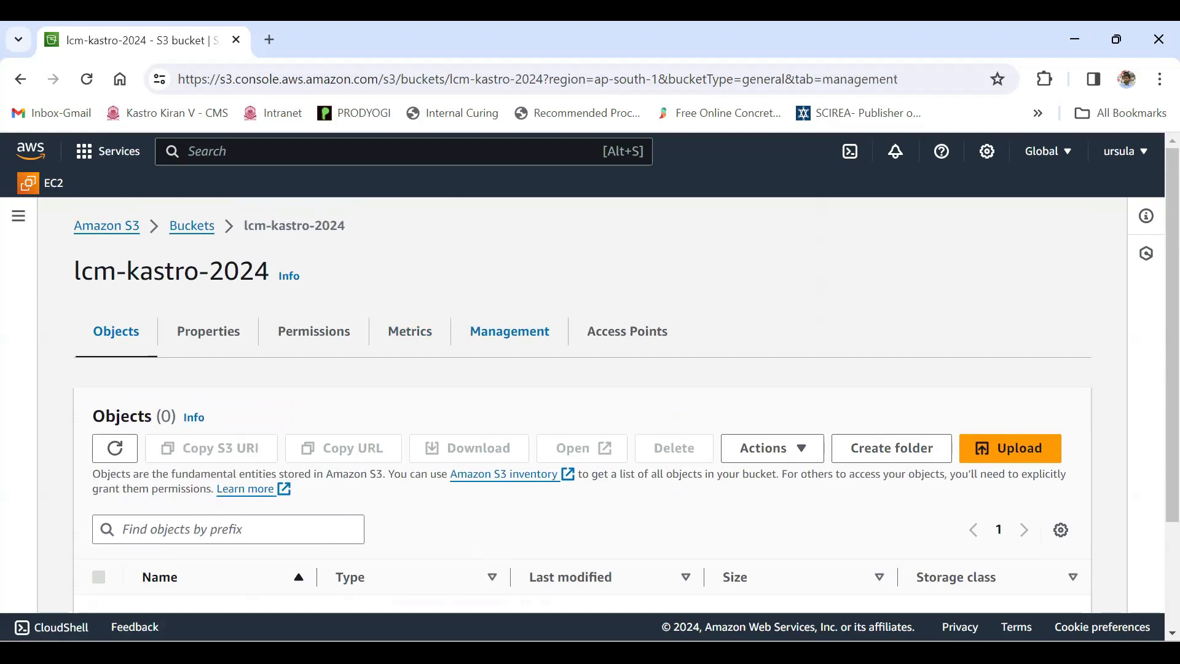
scroll(509, 331, "down", 3)
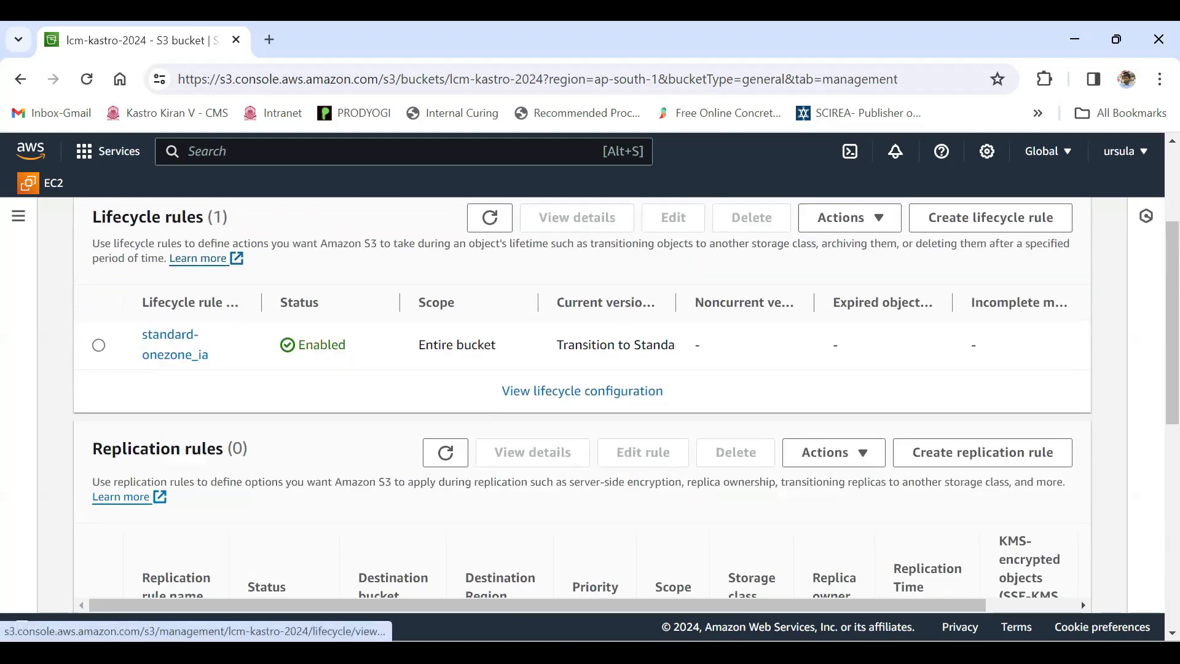
scroll(590, 397, "up", 3)
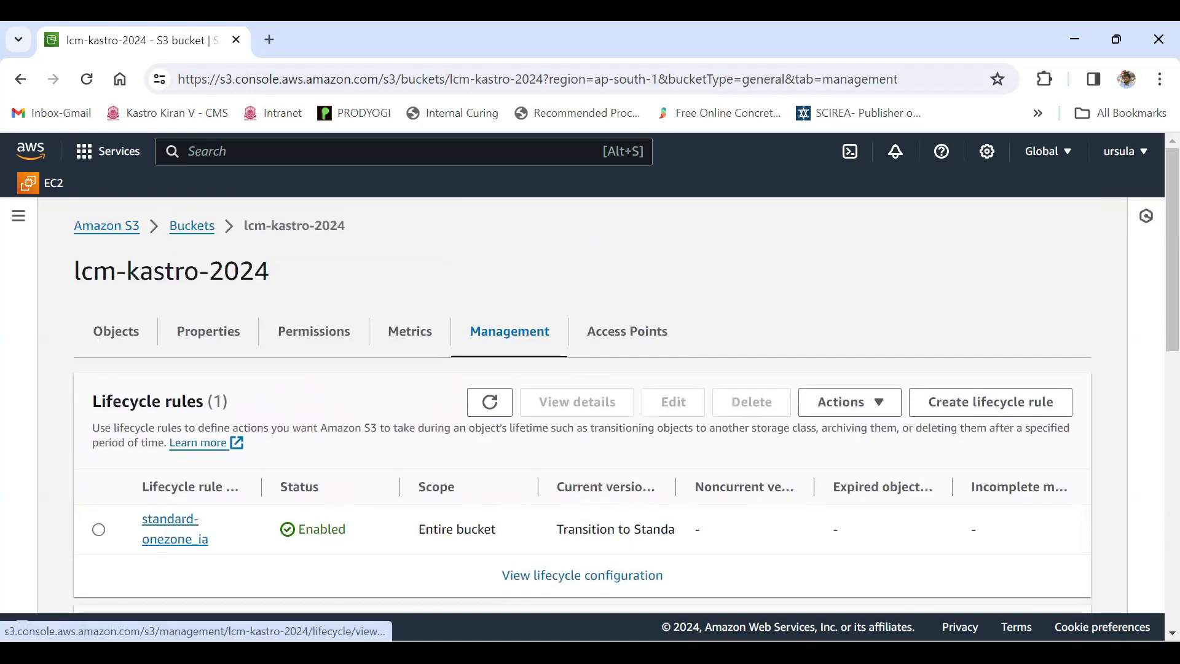
- Open the standard-onezone_ia rule and review its scheduled moves to Standard-IA, Intelligent-Tiering and Glacier Instant Retrieval
left_click(175, 529)
scroll(590, 405, "down", 6)
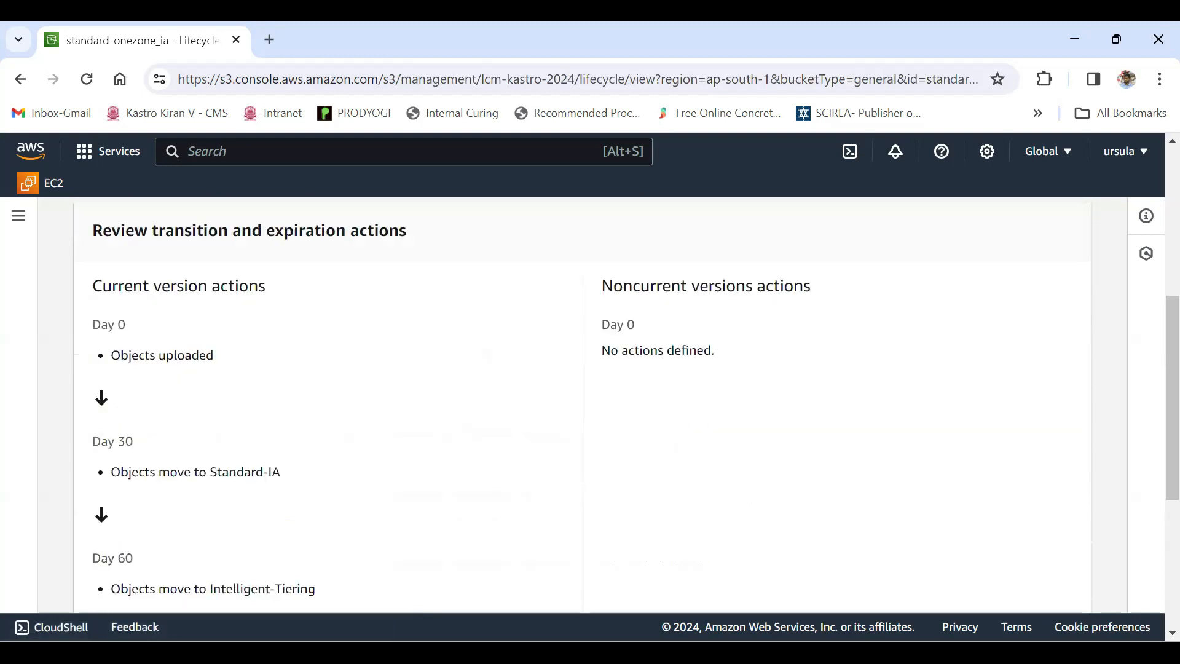
left_click_drag(92, 324, 280, 472)
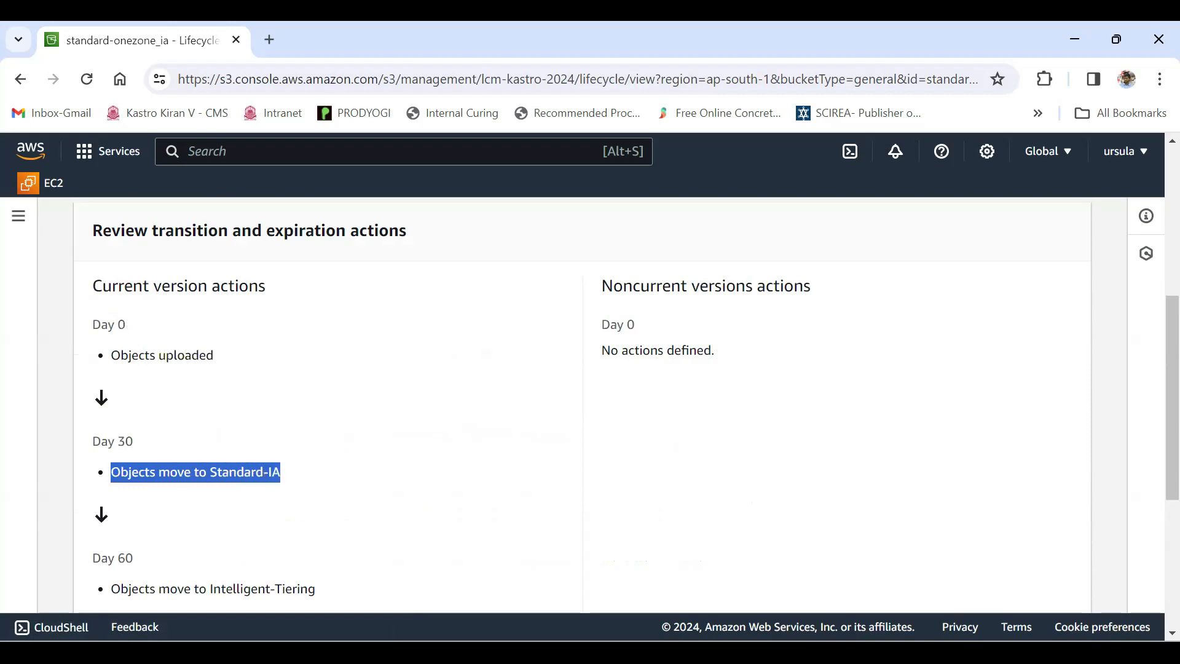
scroll(590, 400, "down", 2)
left_click_drag(92, 466, 133, 465)
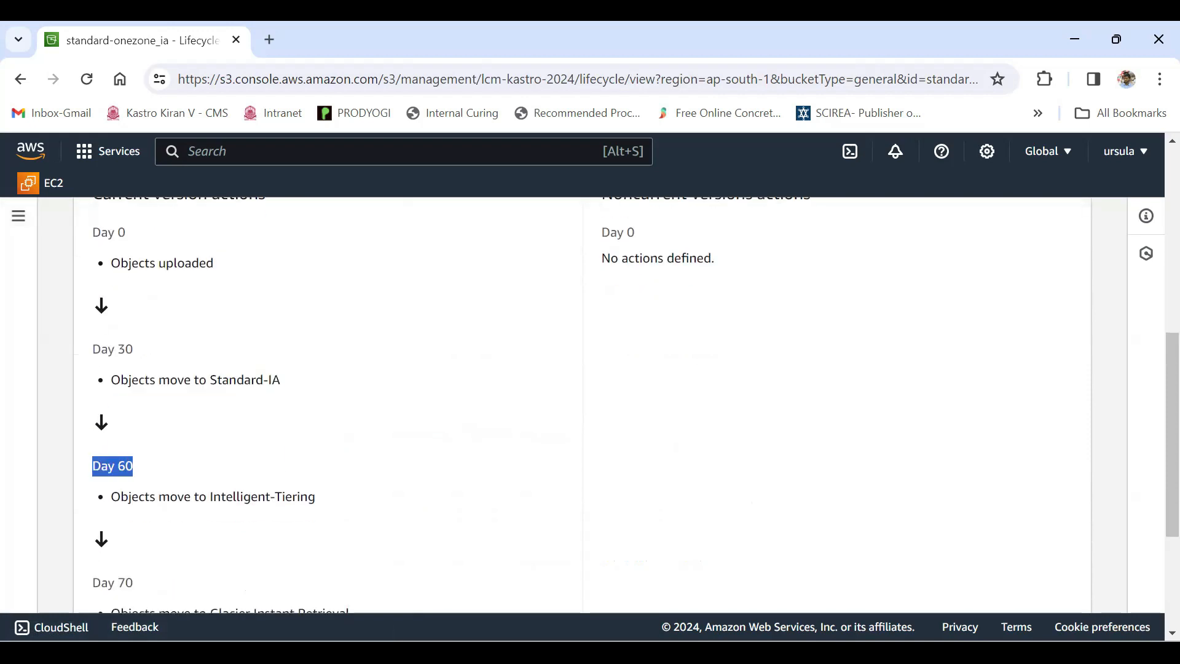
left_click_drag(209, 380, 281, 380)
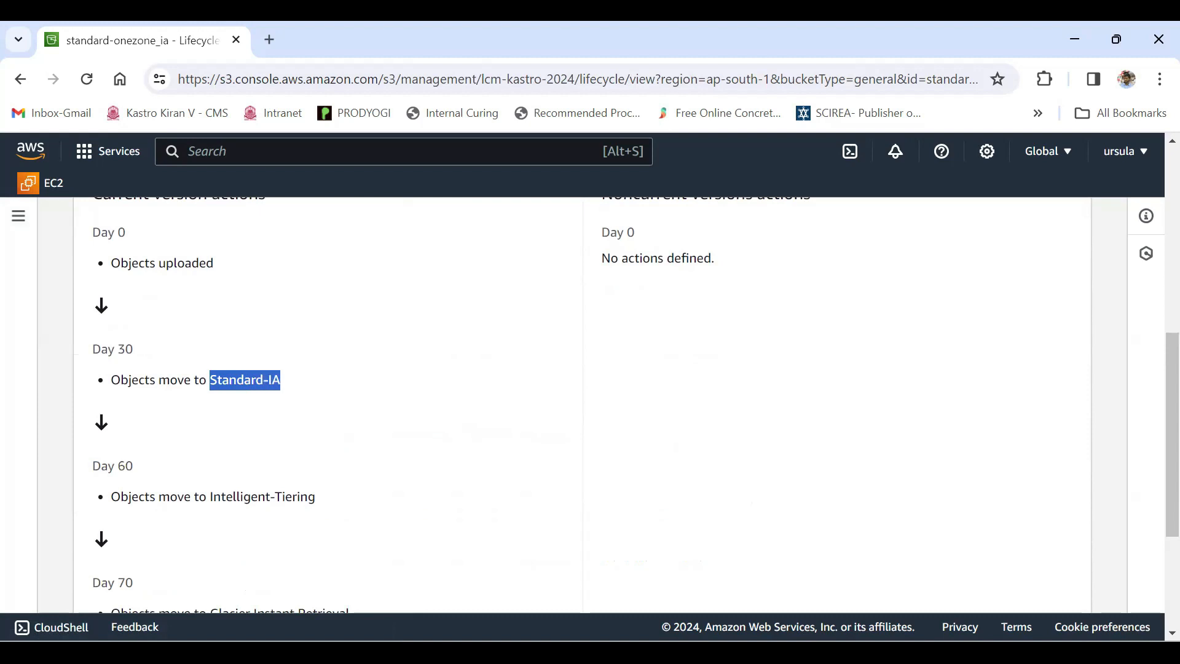
left_click_drag(208, 496, 315, 497)
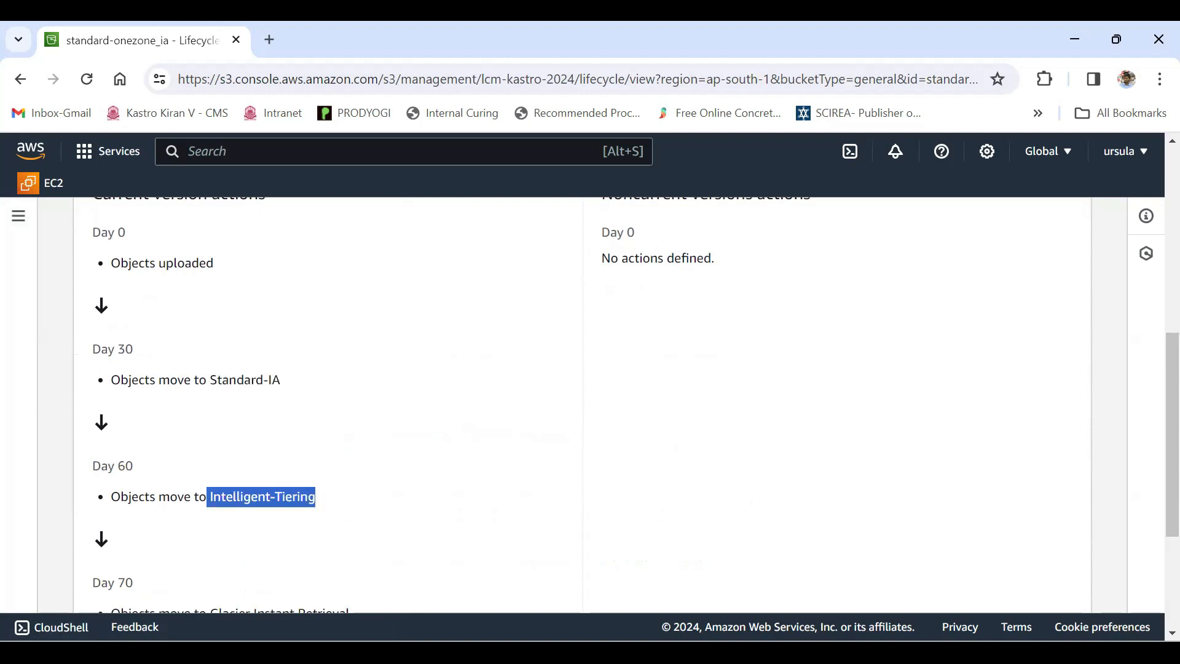
scroll(590, 403, "down", 3)
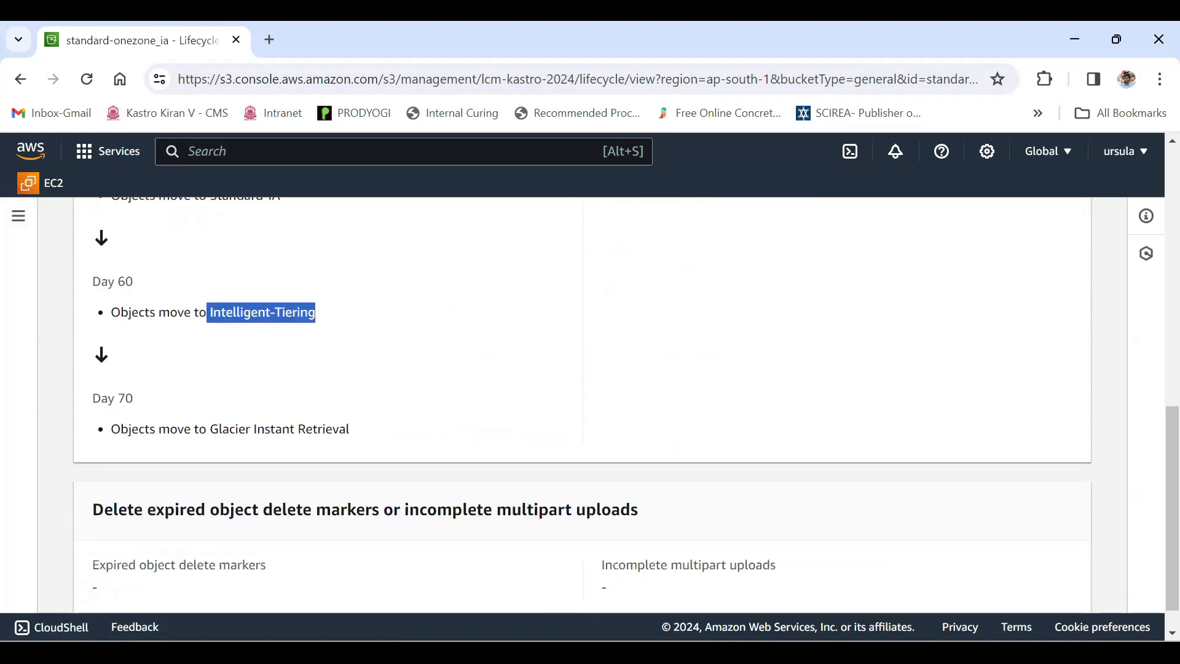
left_click_drag(210, 312, 316, 312)
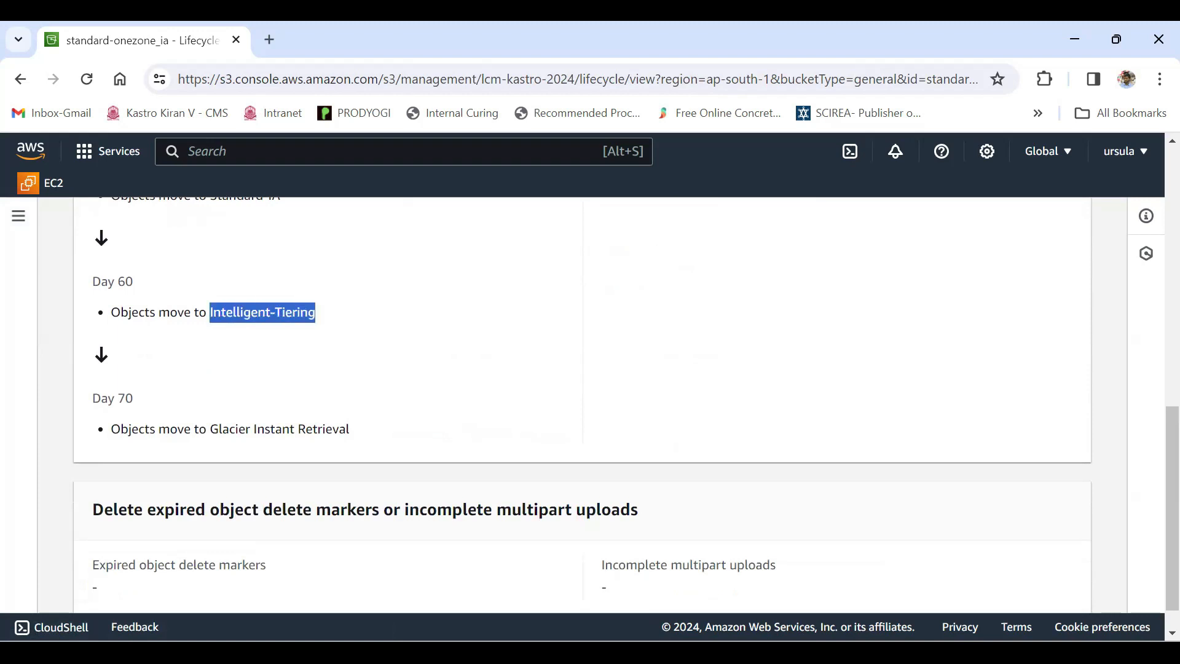
left_click_drag(209, 429, 349, 429)
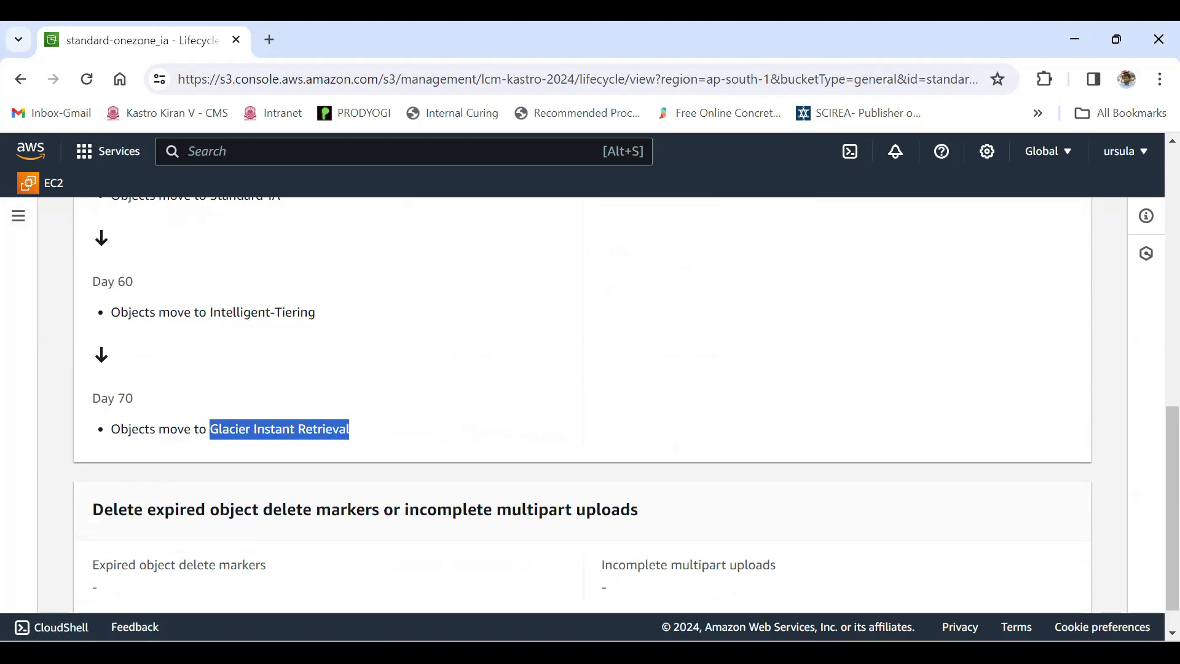
- Go over the rule's transition timeline again and check its name and configuration summary
scroll(582, 405, "up", 2)
scroll(582, 405, "up", 3)
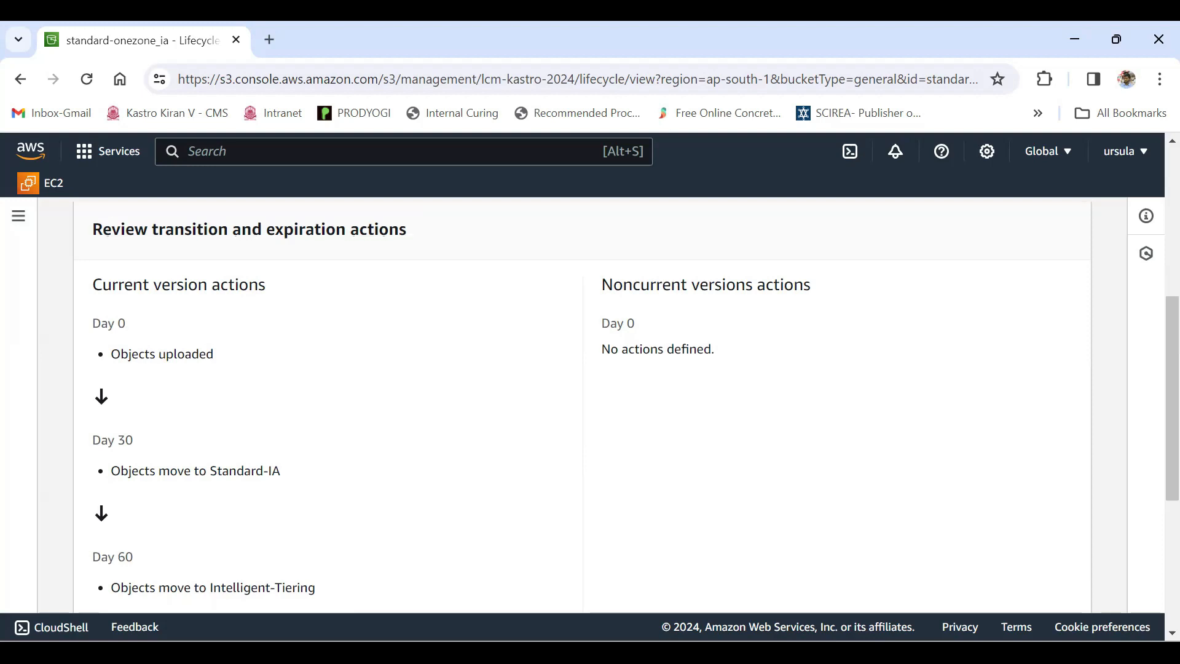
scroll(582, 406, "down", 3)
scroll(582, 406, "up", 4)
scroll(582, 406, "up", 4)
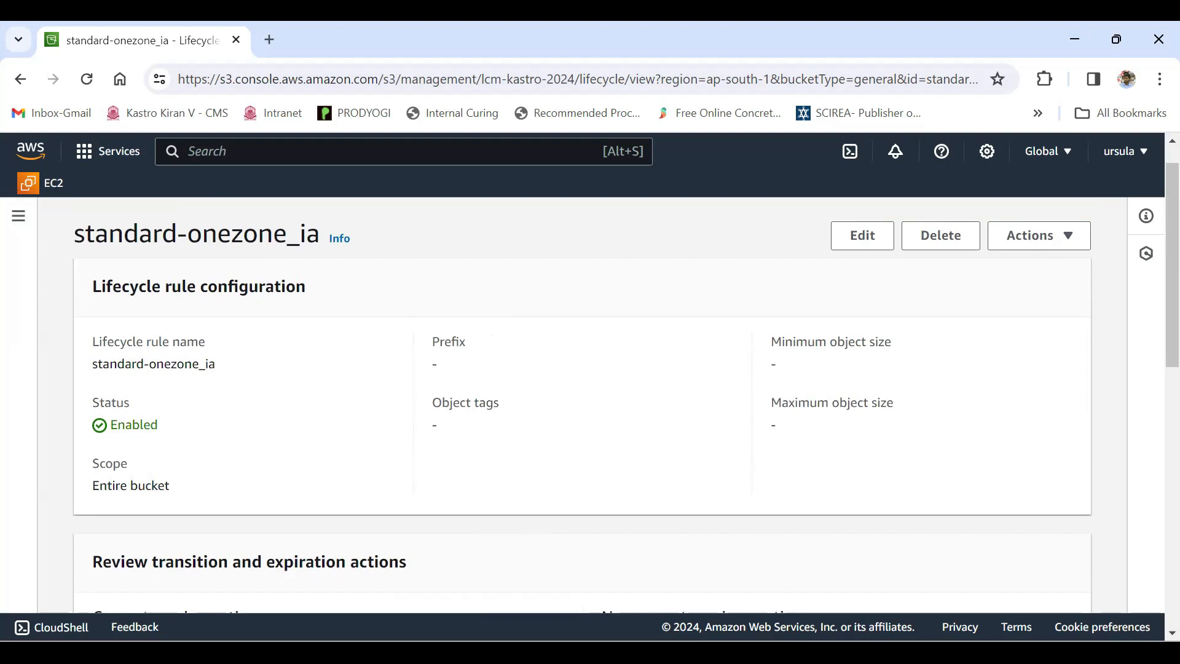
left_click_drag(74, 234, 320, 236)
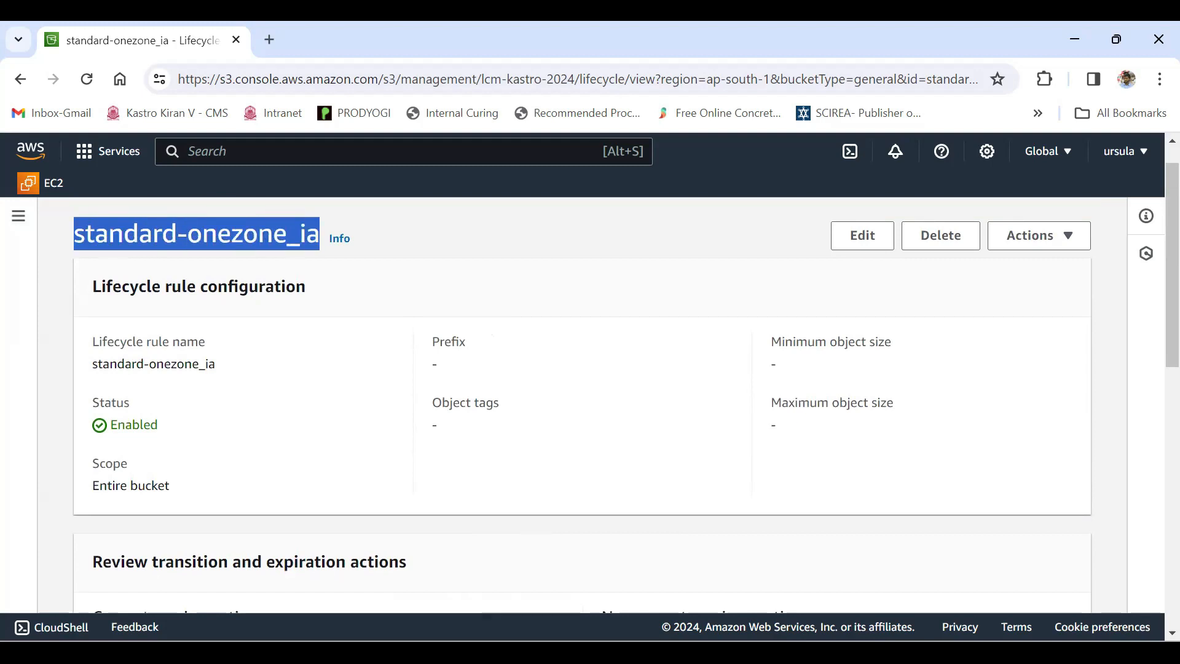
scroll(582, 381, "up", 1)
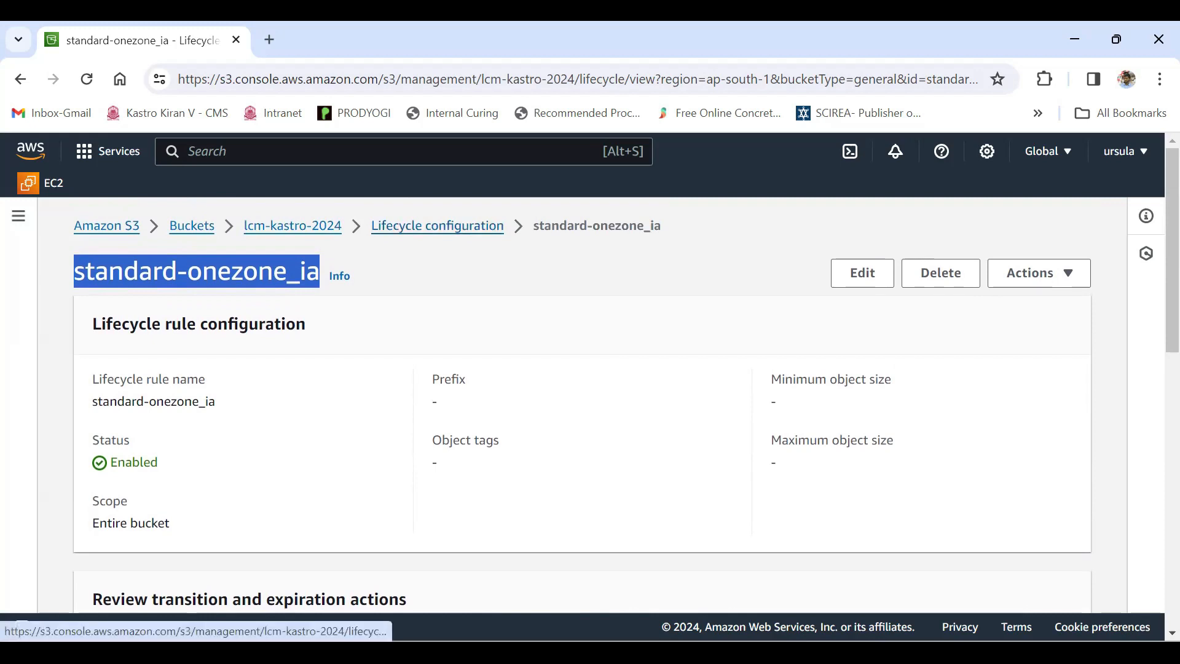
- Delete the standard-onezone_ia rule from the lifecycle rules of bucket lcm-kastro-2024 and dismiss the notification
left_click(293, 225)
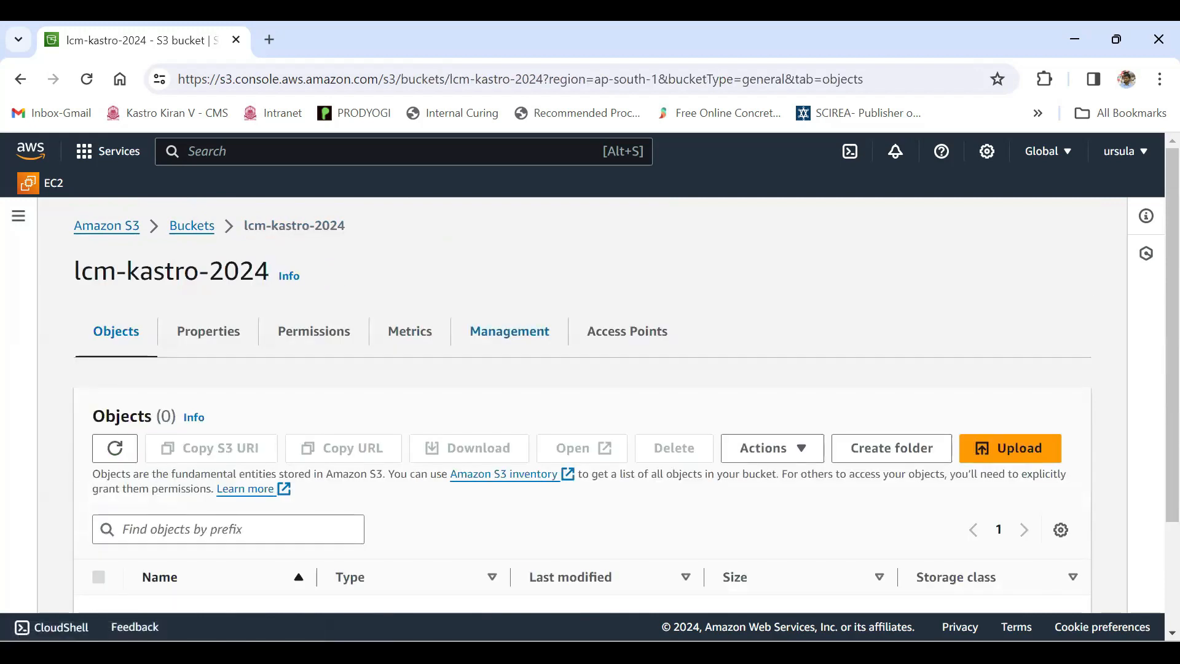
left_click(509, 332)
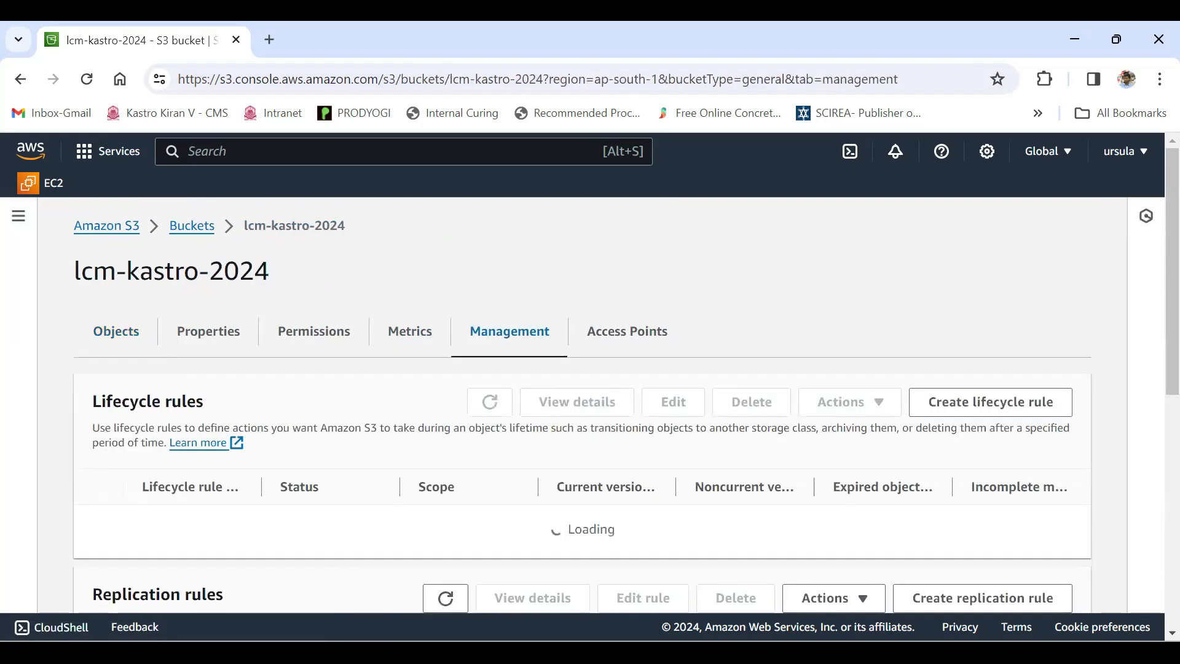
scroll(583, 381, "down", 2)
left_click_drag(92, 309, 203, 309)
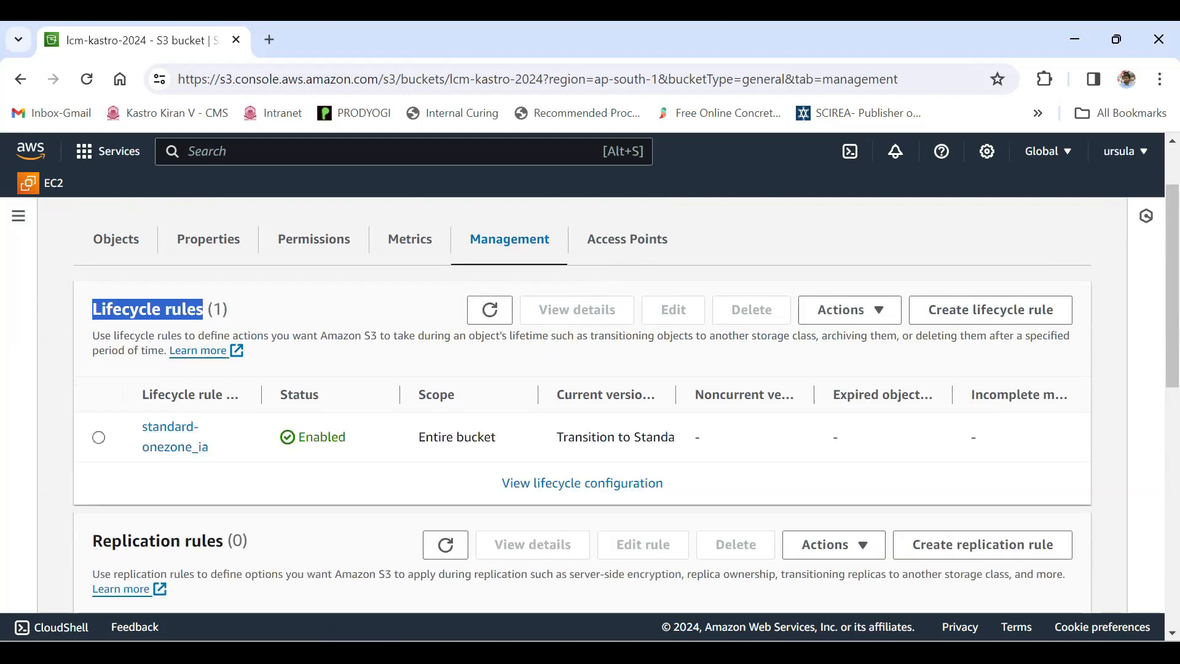
left_click(98, 437)
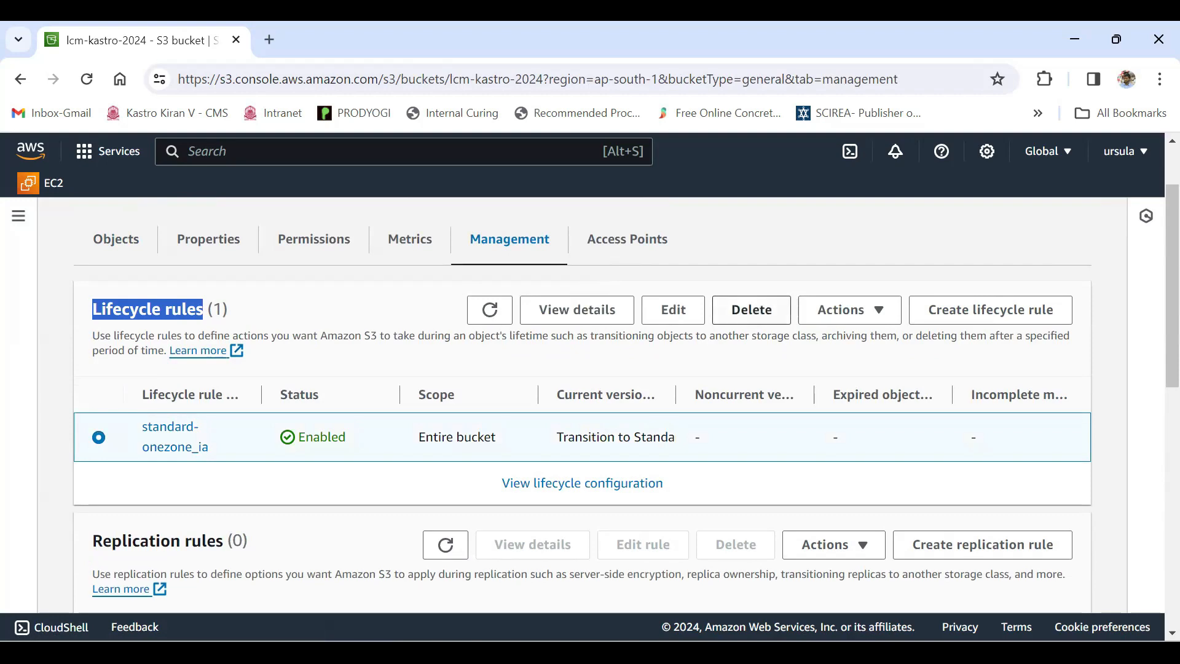
left_click(750, 310)
left_click(799, 464)
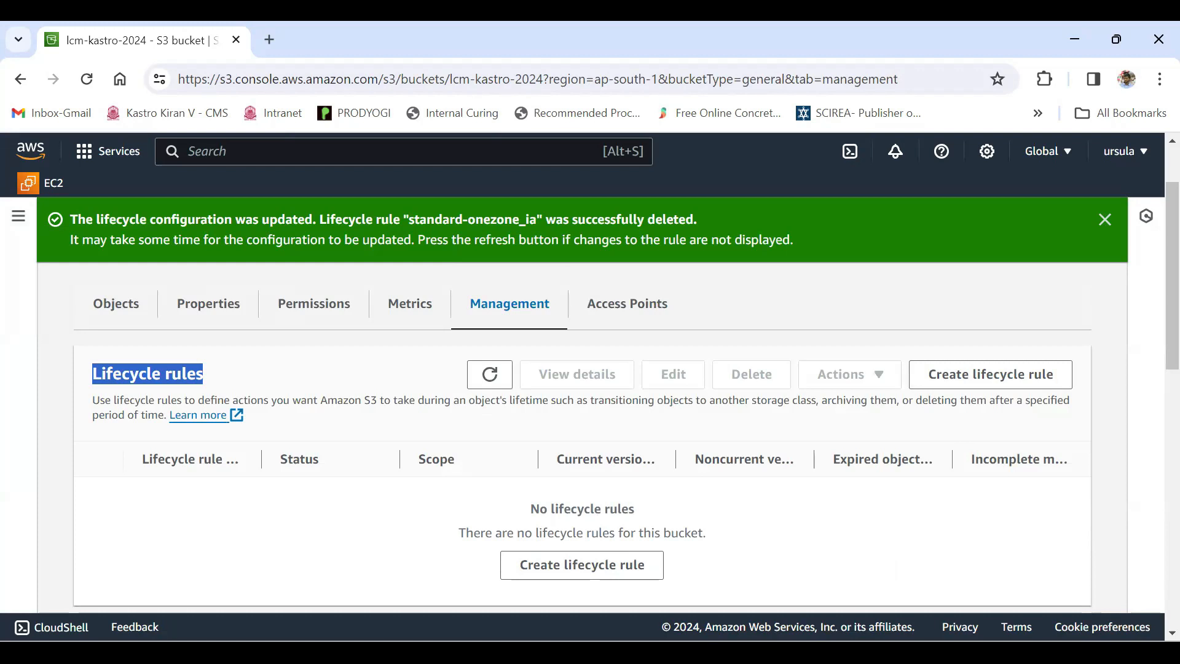
left_click(1104, 220)
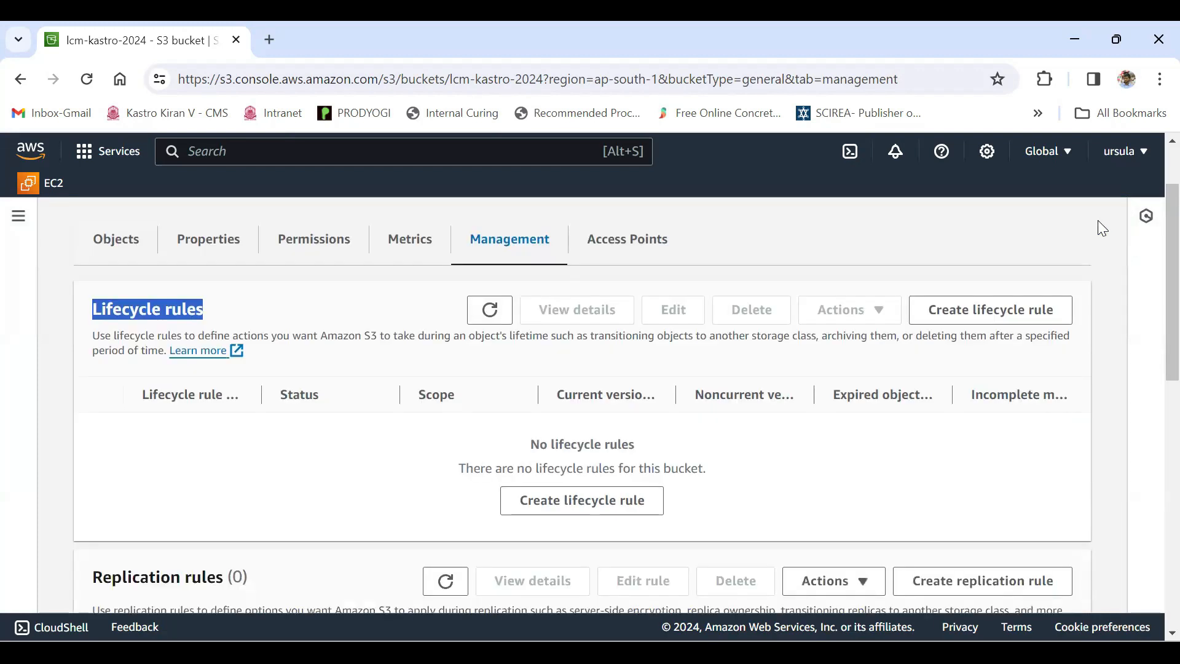